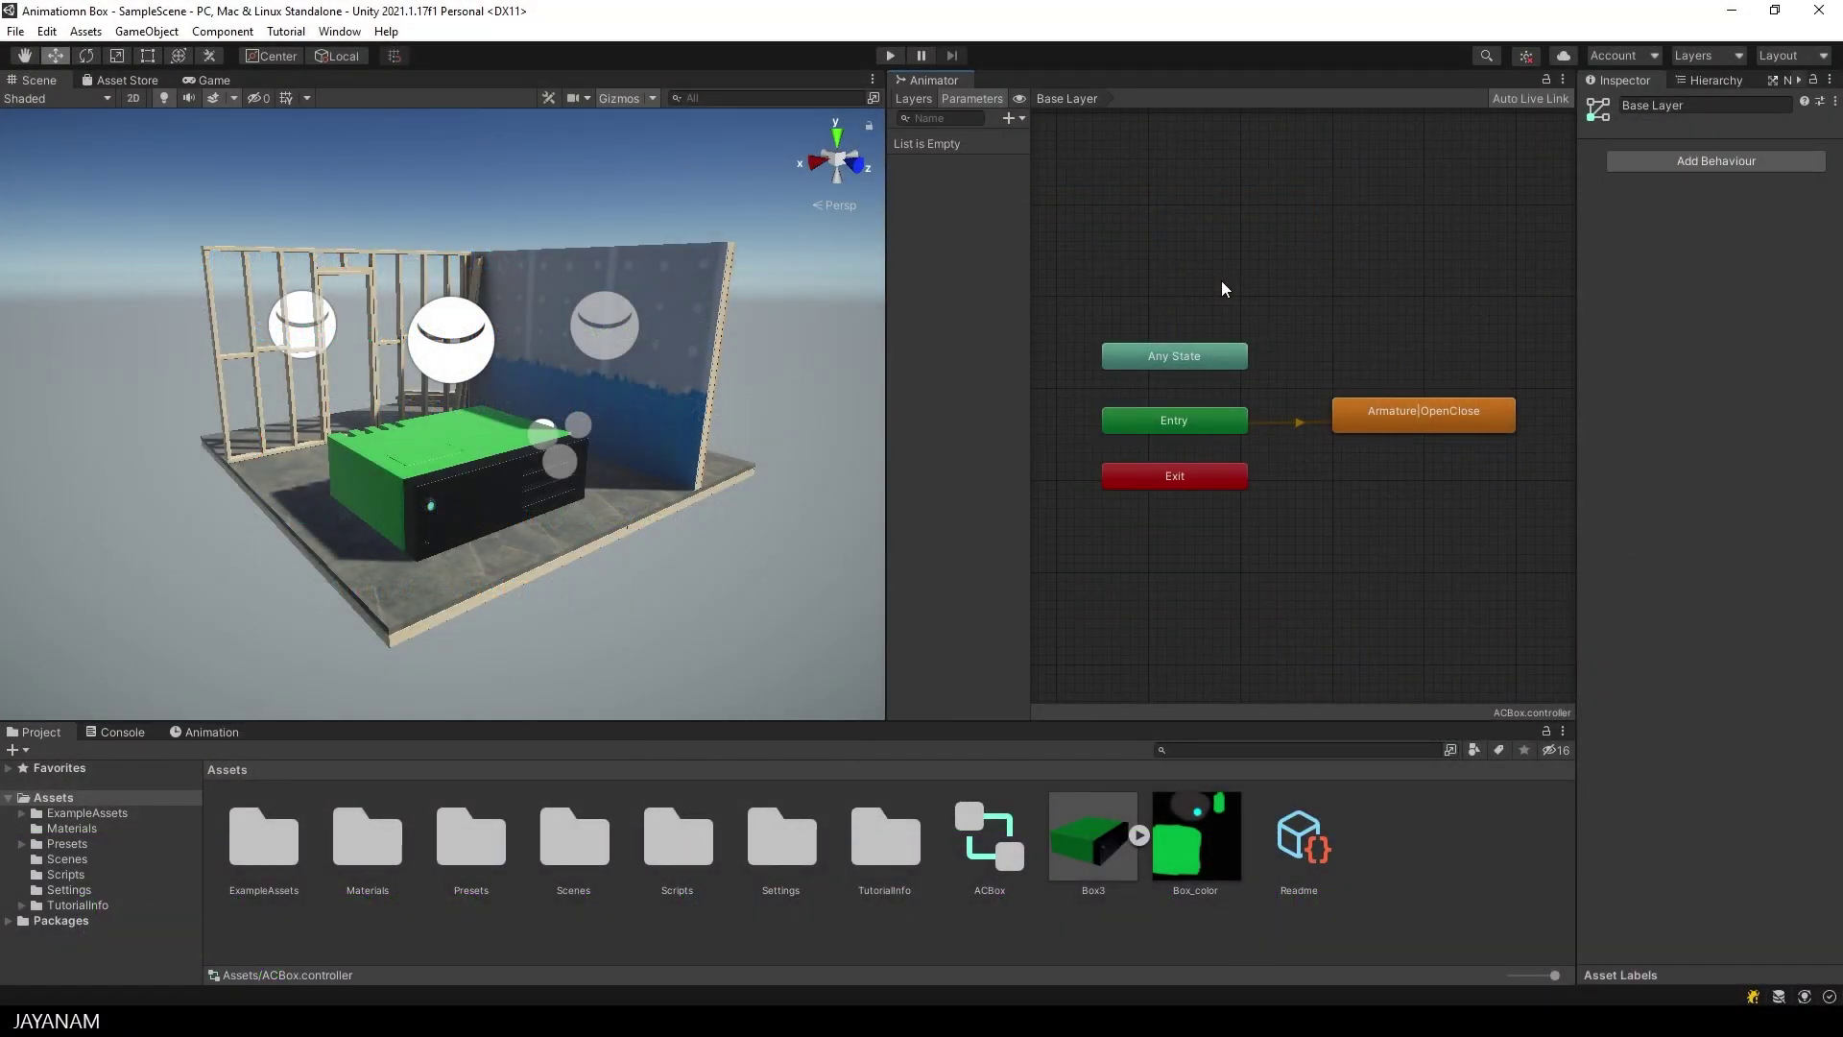
- Select the box and add a new empty state below Any State in the ACBox graph
{"action": "left_click", "coordinate": [488, 455]}
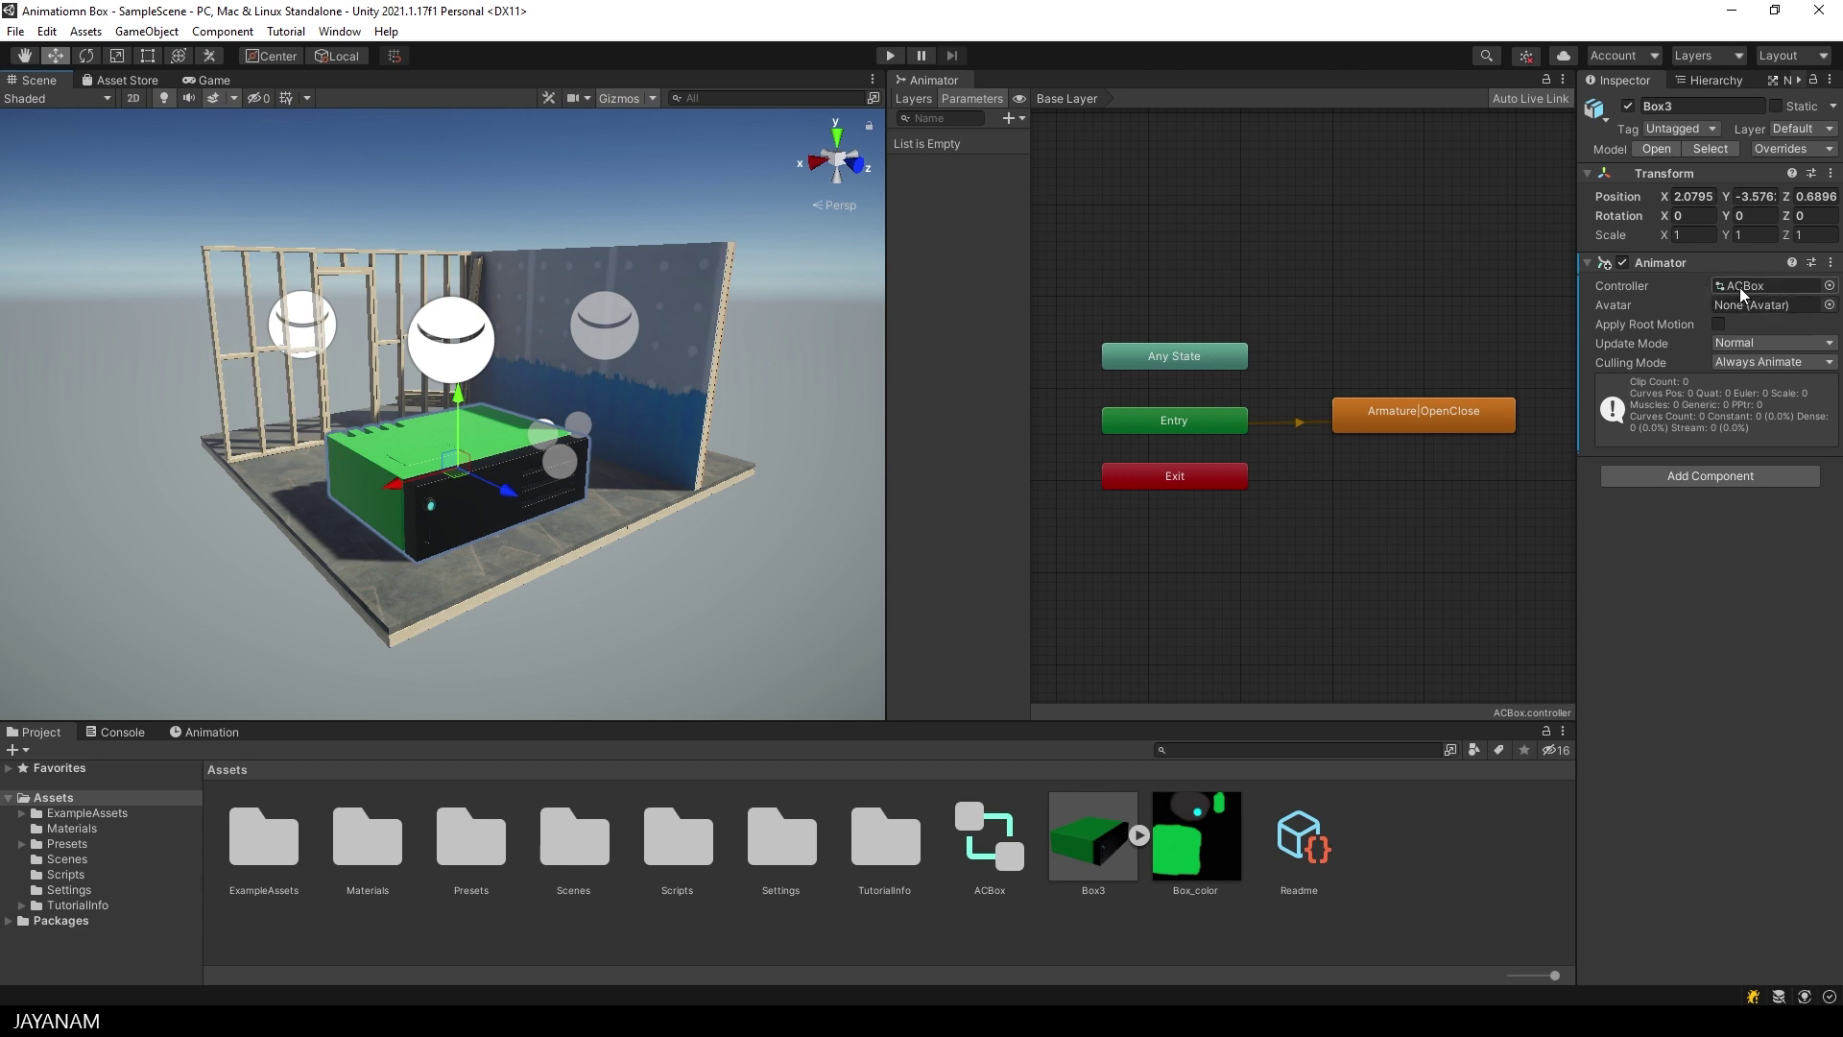
{"action": "left_click", "coordinate": [1377, 421]}
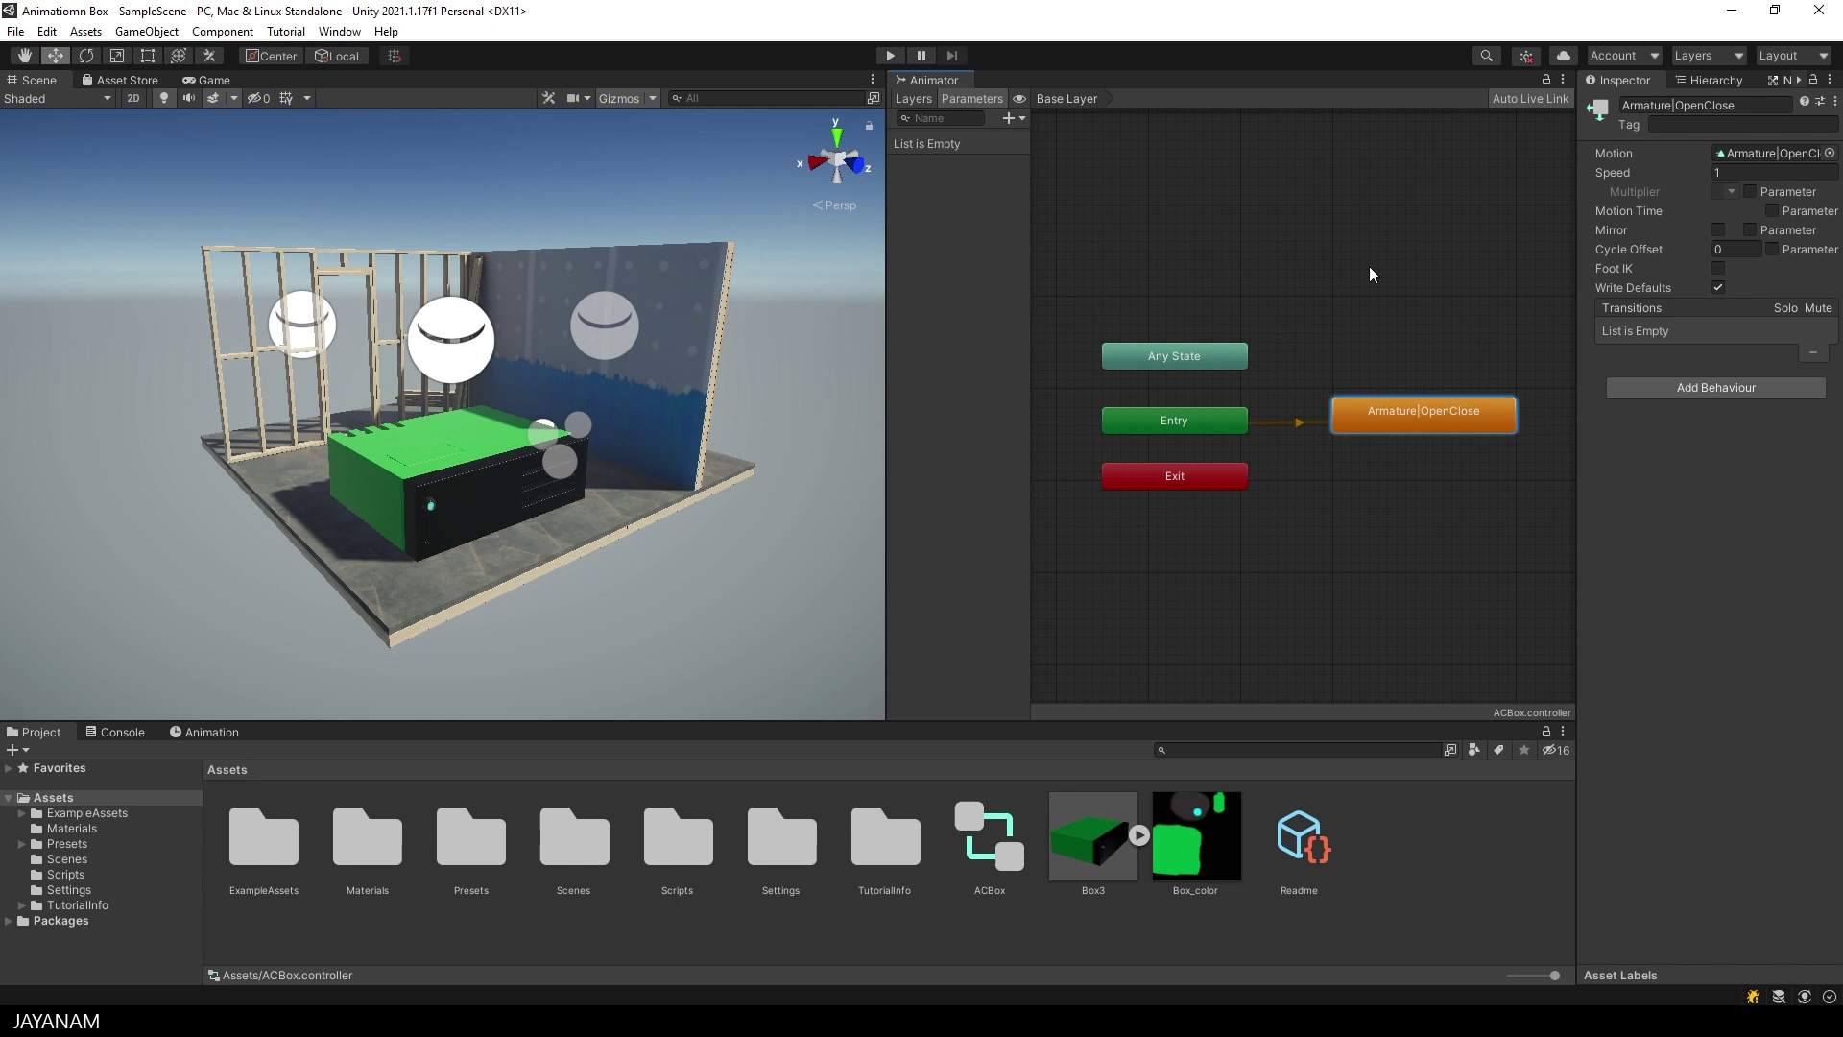
{"action": "left_click_drag", "start_coordinate": [1179, 355], "coordinate": [1182, 276]}
{"action": "right_click", "coordinate": [1196, 348]}
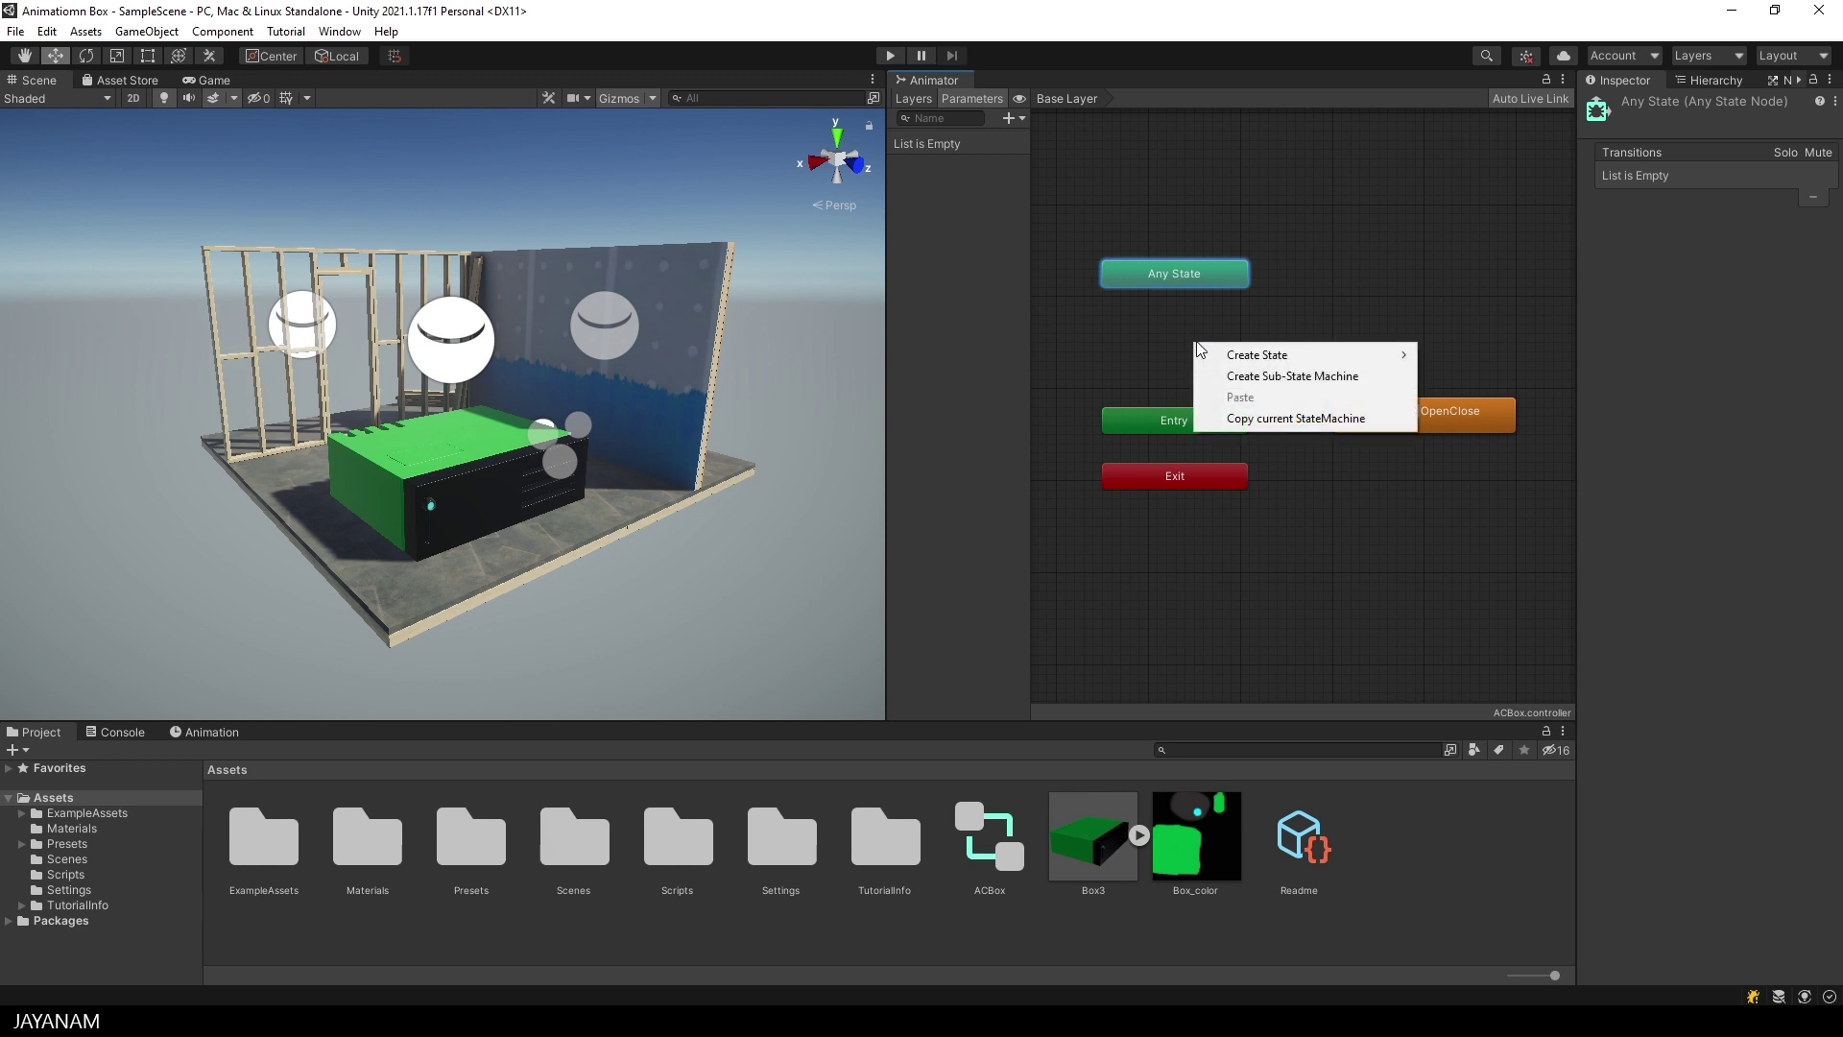
{"action": "mouse_move", "coordinate": [1252, 358]}
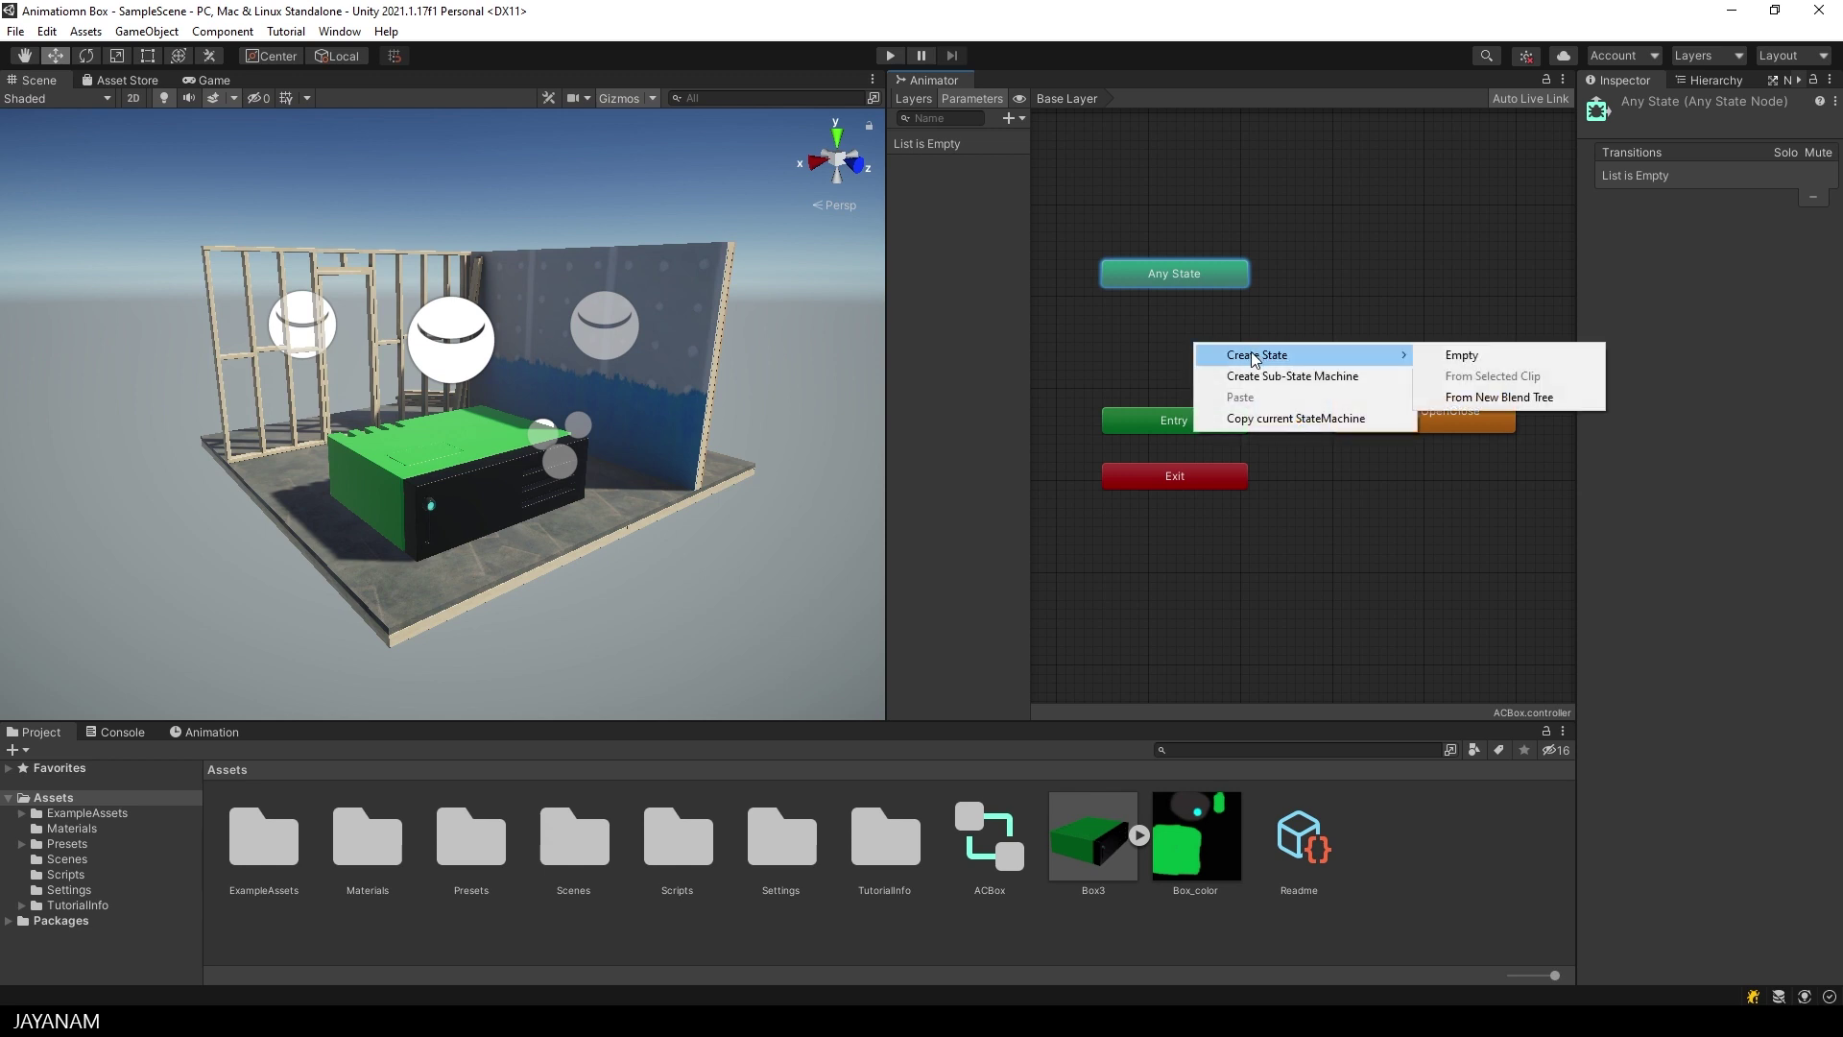
{"action": "left_click", "coordinate": [1447, 355]}
{"action": "left_click_drag", "start_coordinate": [1297, 355], "coordinate": [1213, 359]}
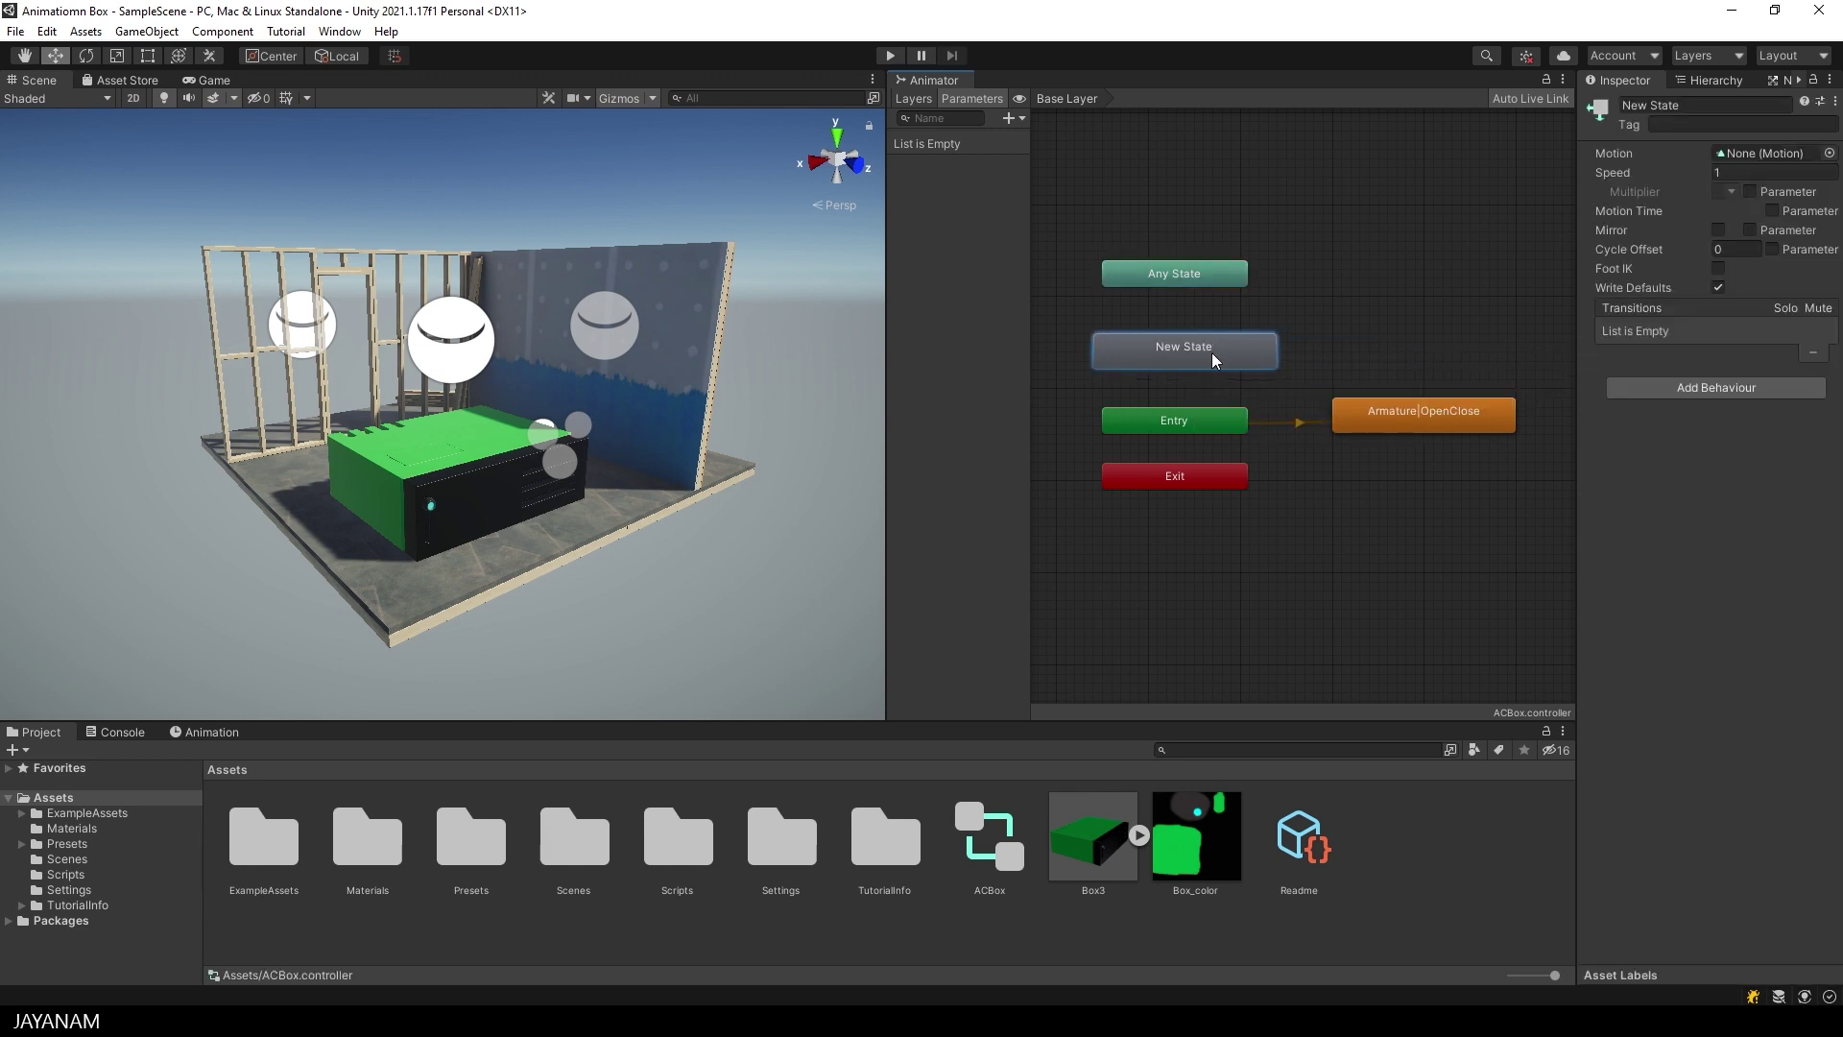
- Rename the new state to Empty and set it as the layer default state
{"action": "left_click", "coordinate": [1661, 106]}
{"action": "key", "text": "BackSpace"}
{"action": "type", "text": "Empty"}
{"action": "key", "text": "Return"}
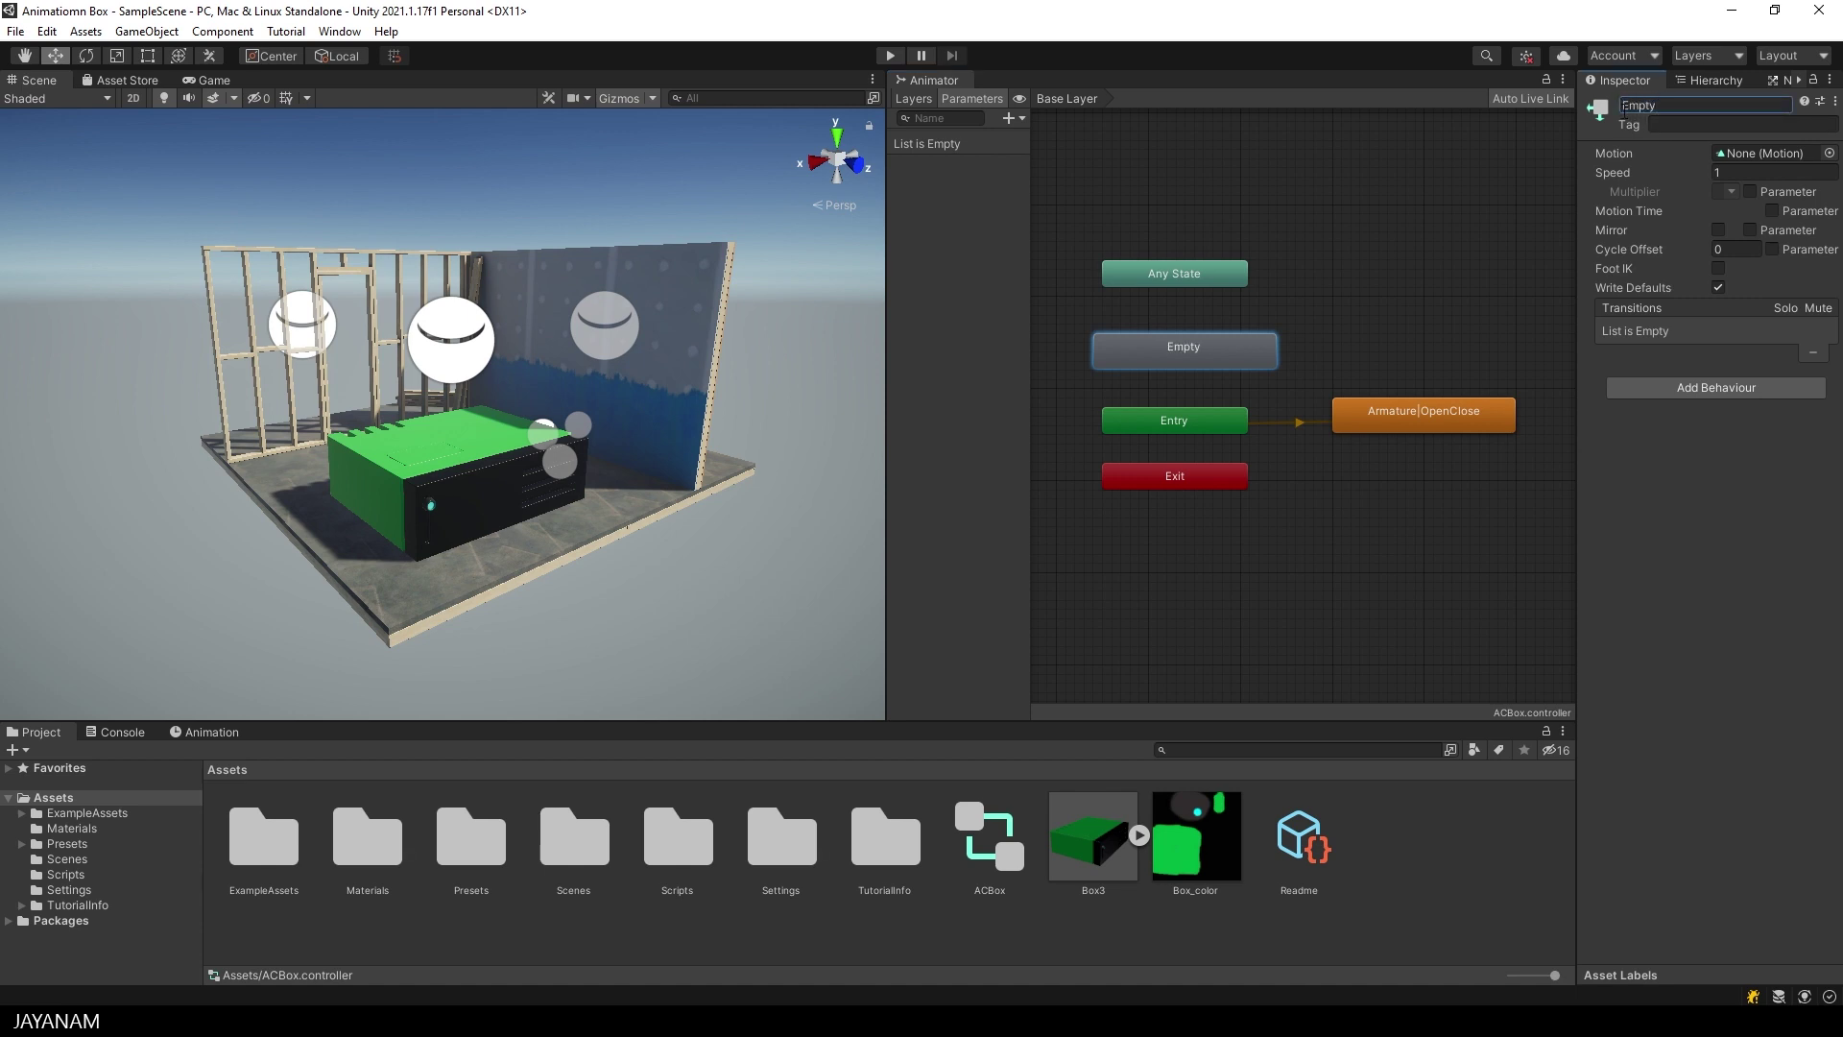
{"action": "right_click", "coordinate": [1189, 344]}
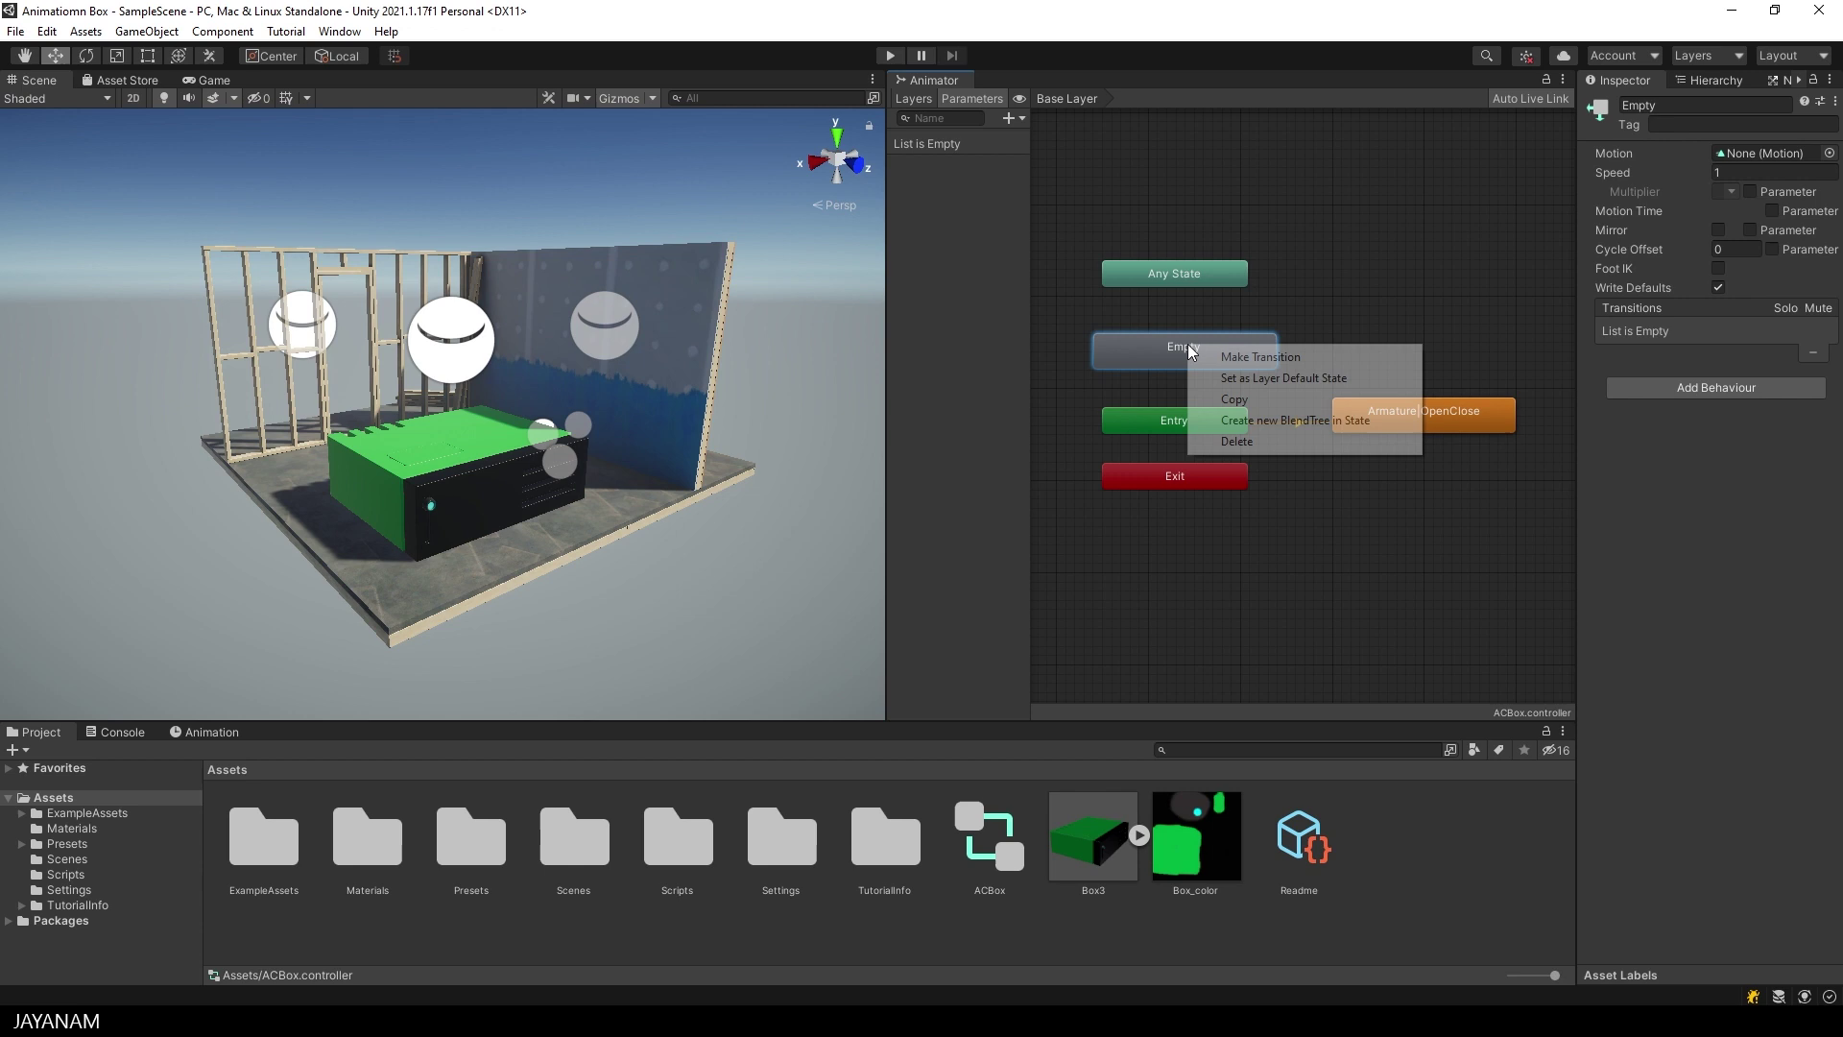
{"action": "left_click", "coordinate": [1307, 381]}
{"action": "left_click_drag", "start_coordinate": [1200, 346], "coordinate": [1190, 337]}
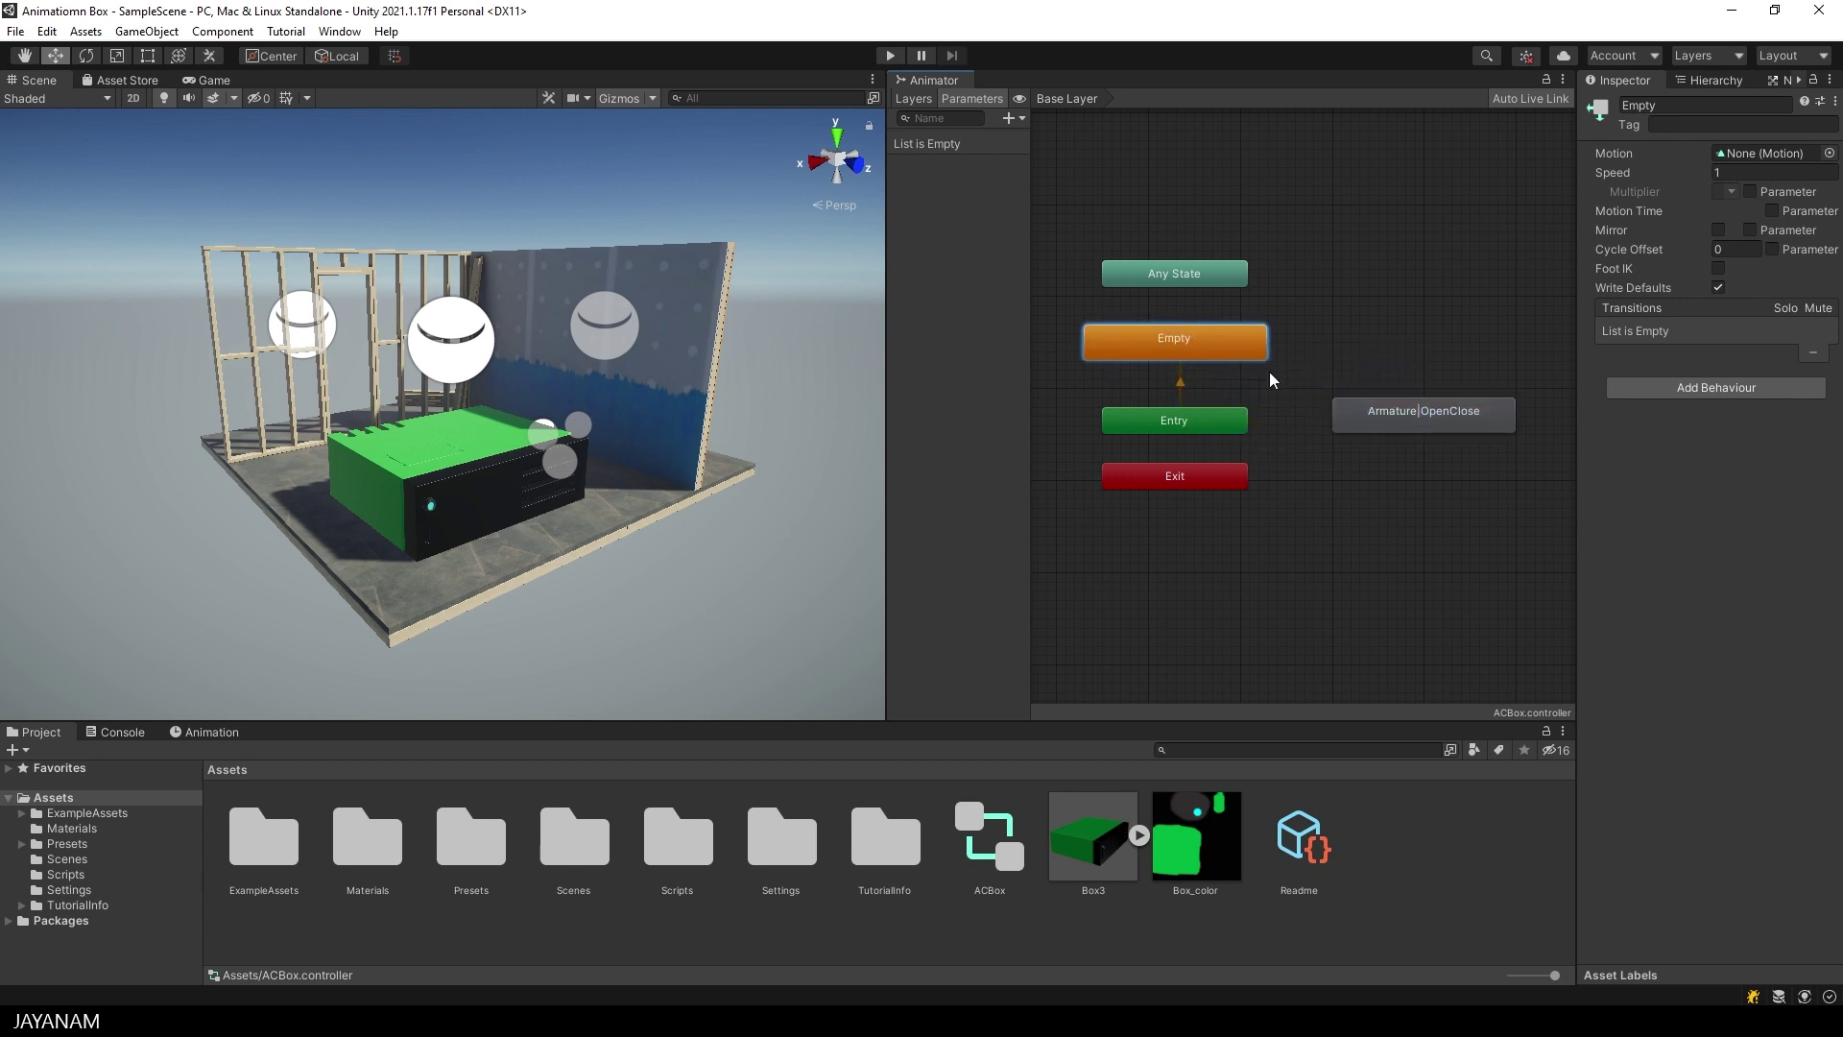
- Move the Armature|OpenClose state beside Any State and rename it Open
{"action": "left_click_drag", "start_coordinate": [1418, 411], "coordinate": [1413, 269]}
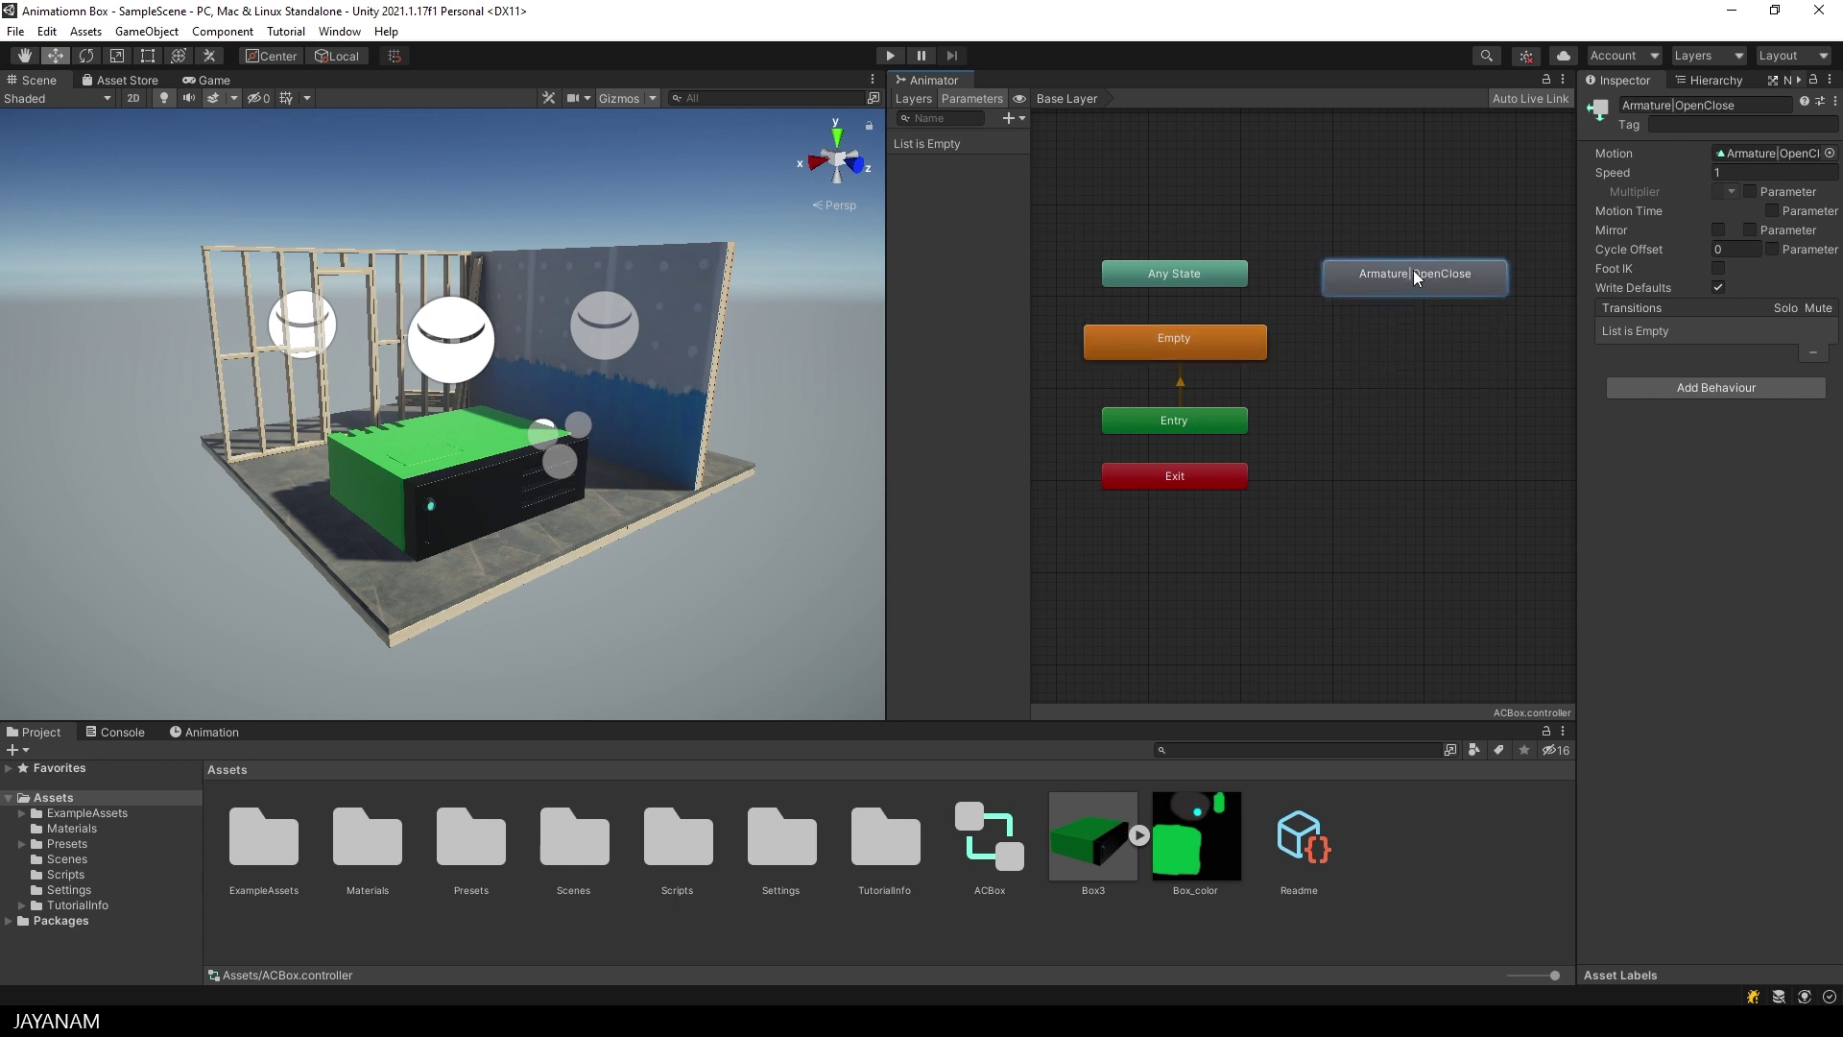
{"action": "left_click", "coordinate": [1752, 106]}
{"action": "type", "text": "Open"}
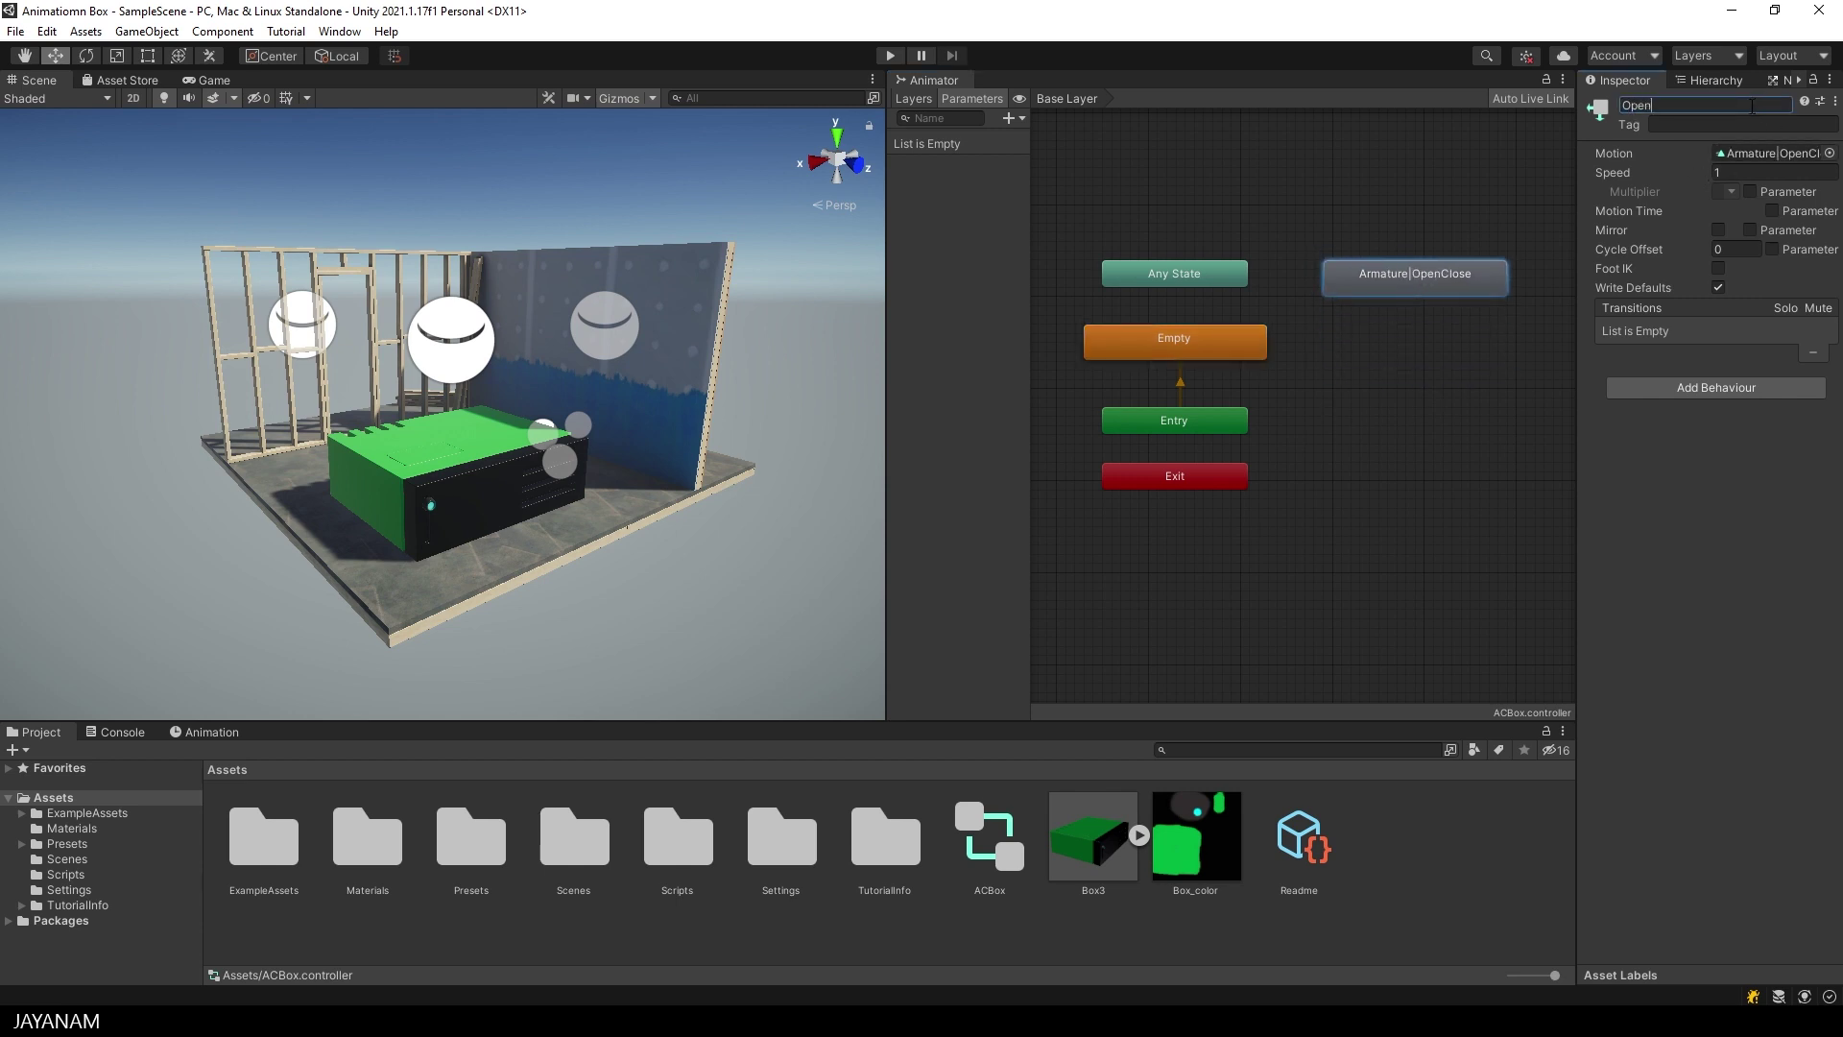
{"action": "key", "text": "Return"}
{"action": "left_click", "coordinate": [1434, 278]}
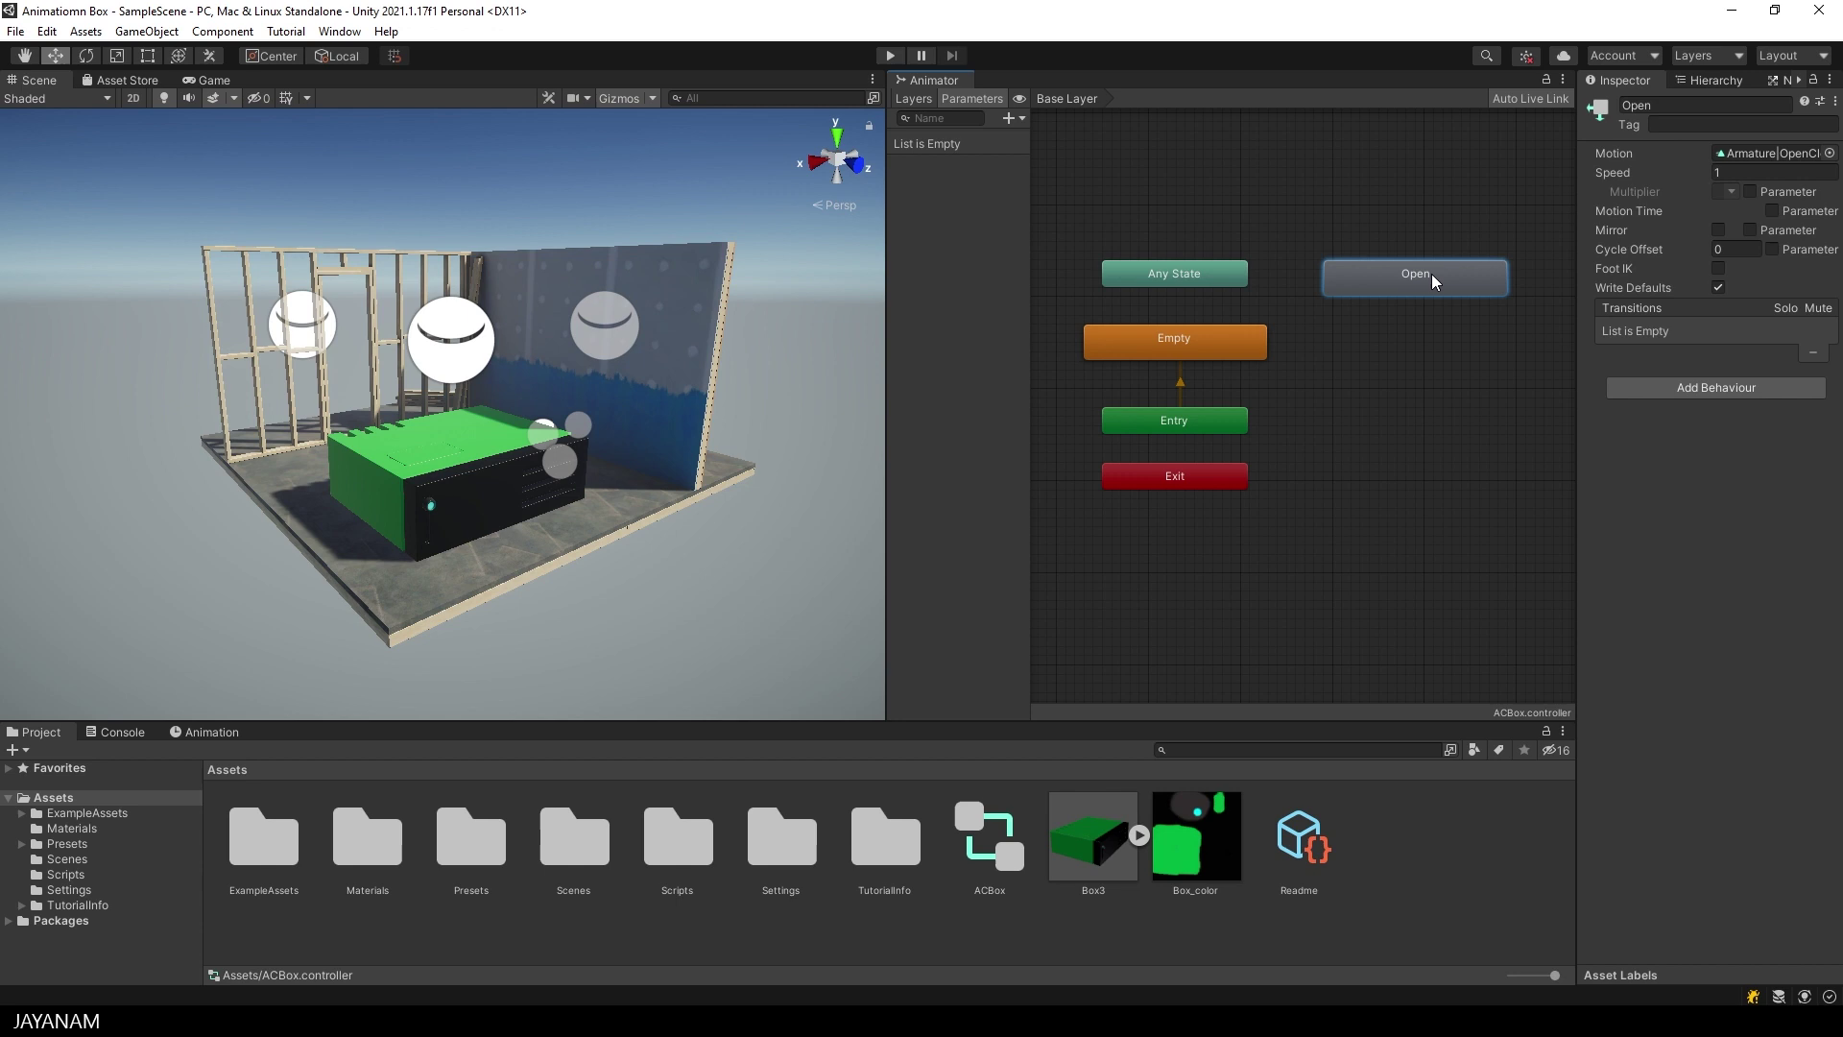
- Duplicate the Open state, name the copy Close and set its Speed to -1
{"action": "key", "text": "ctrl+d"}
{"action": "left_click_drag", "start_coordinate": [1161, 307], "coordinate": [1418, 341]}
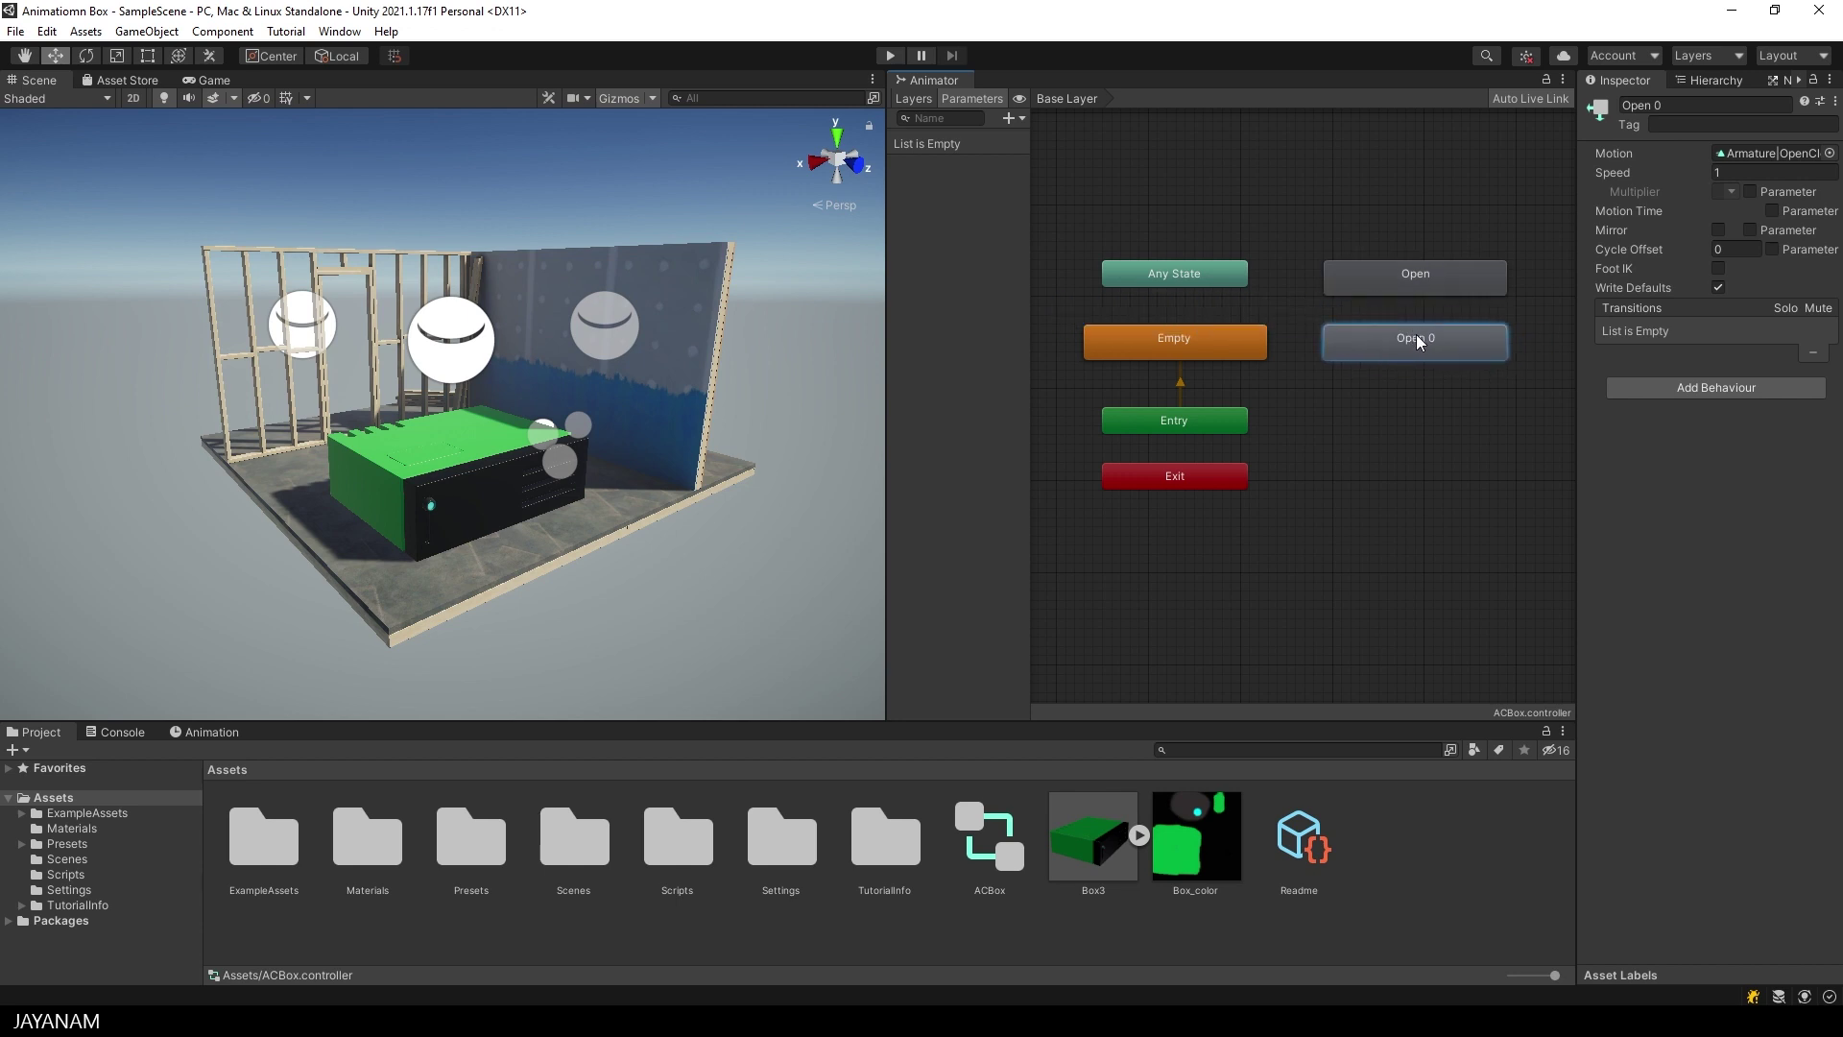
{"action": "left_click", "coordinate": [1678, 108]}
{"action": "type", "text": "Close"}
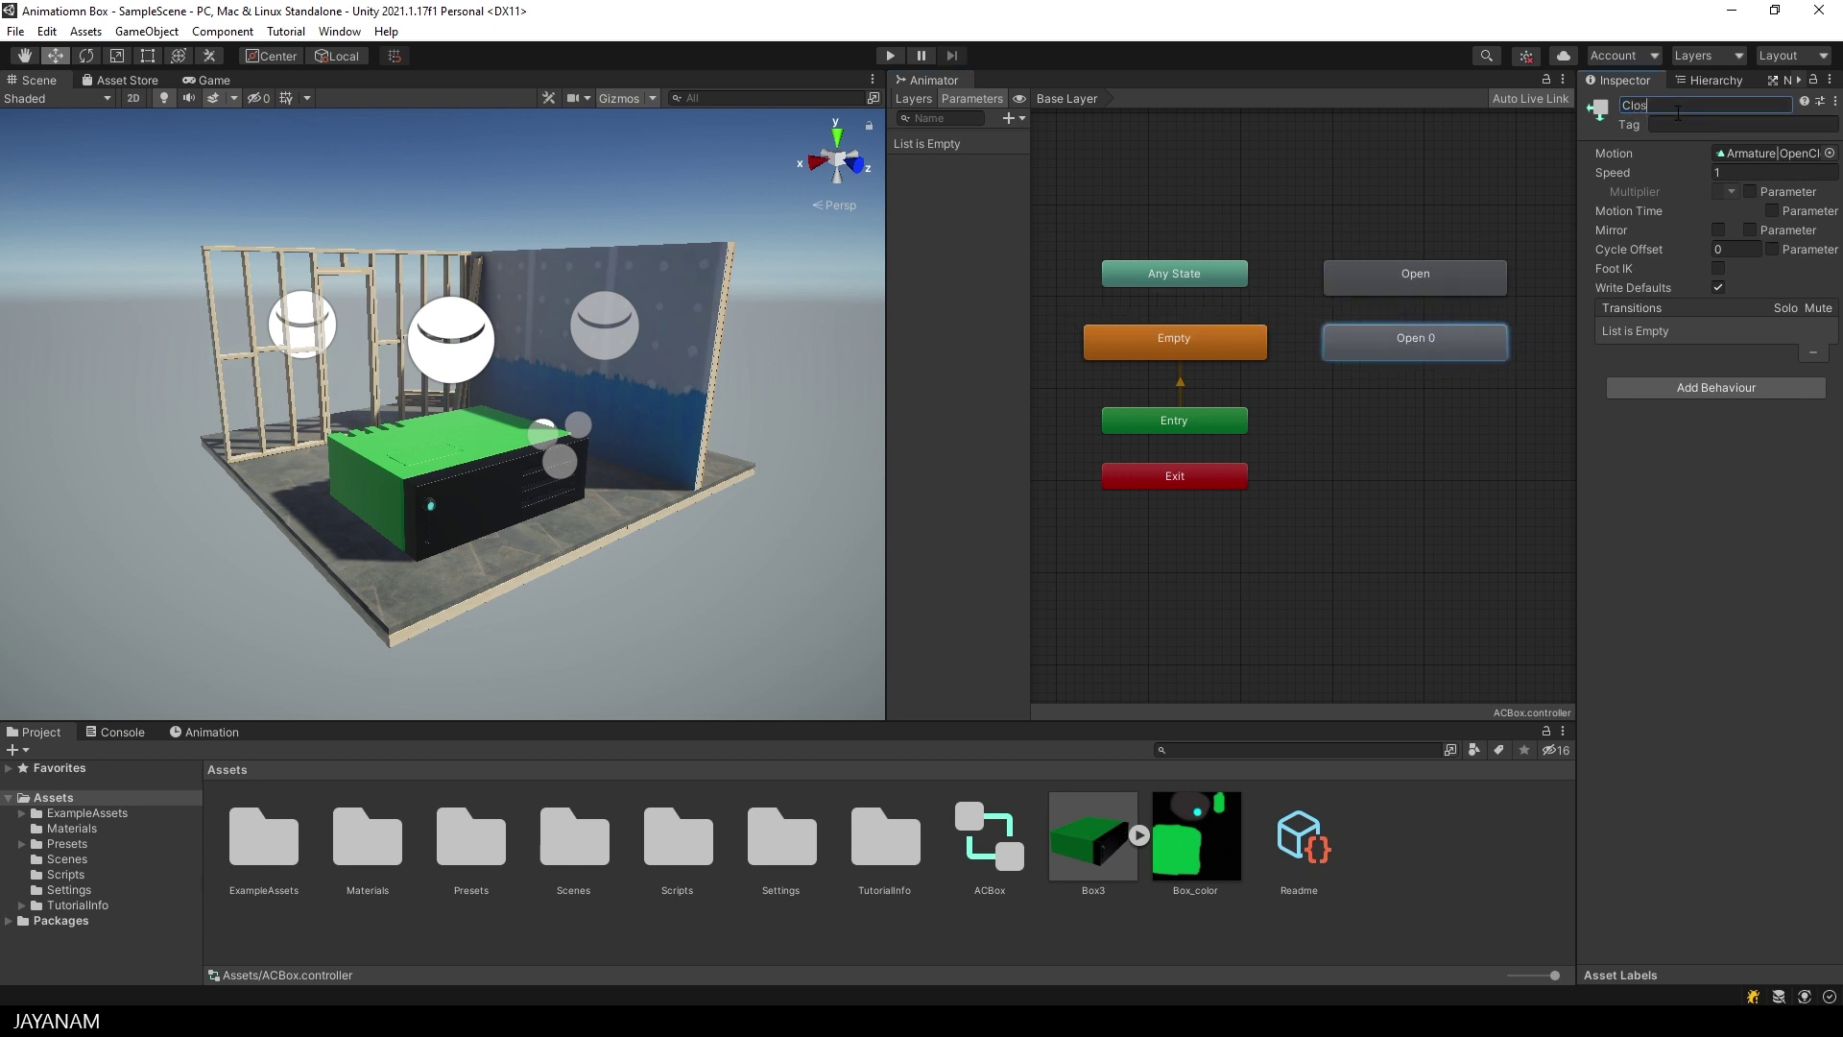
{"action": "left_click", "coordinate": [1735, 174]}
{"action": "type", "text": "-1"}
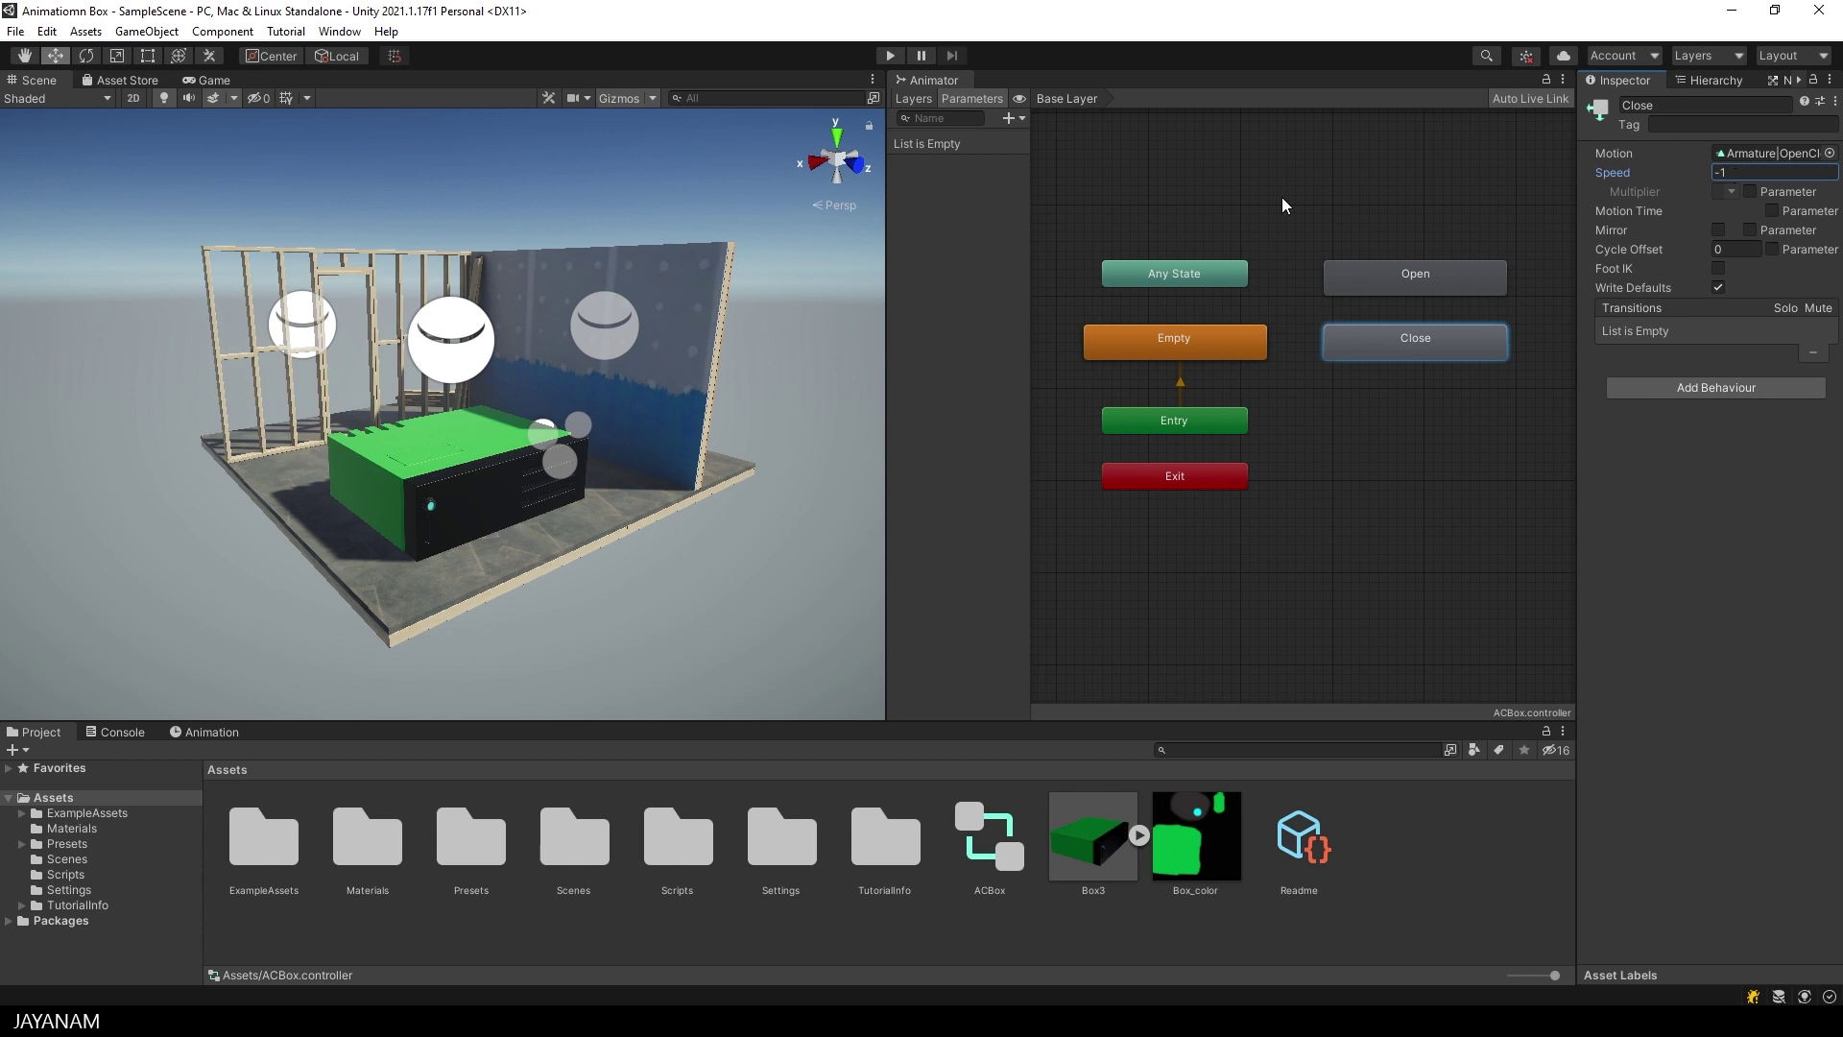
- Add two Trigger parameters in the Parameters tab, named TrOpen and TrClose
{"action": "left_click", "coordinate": [1007, 117]}
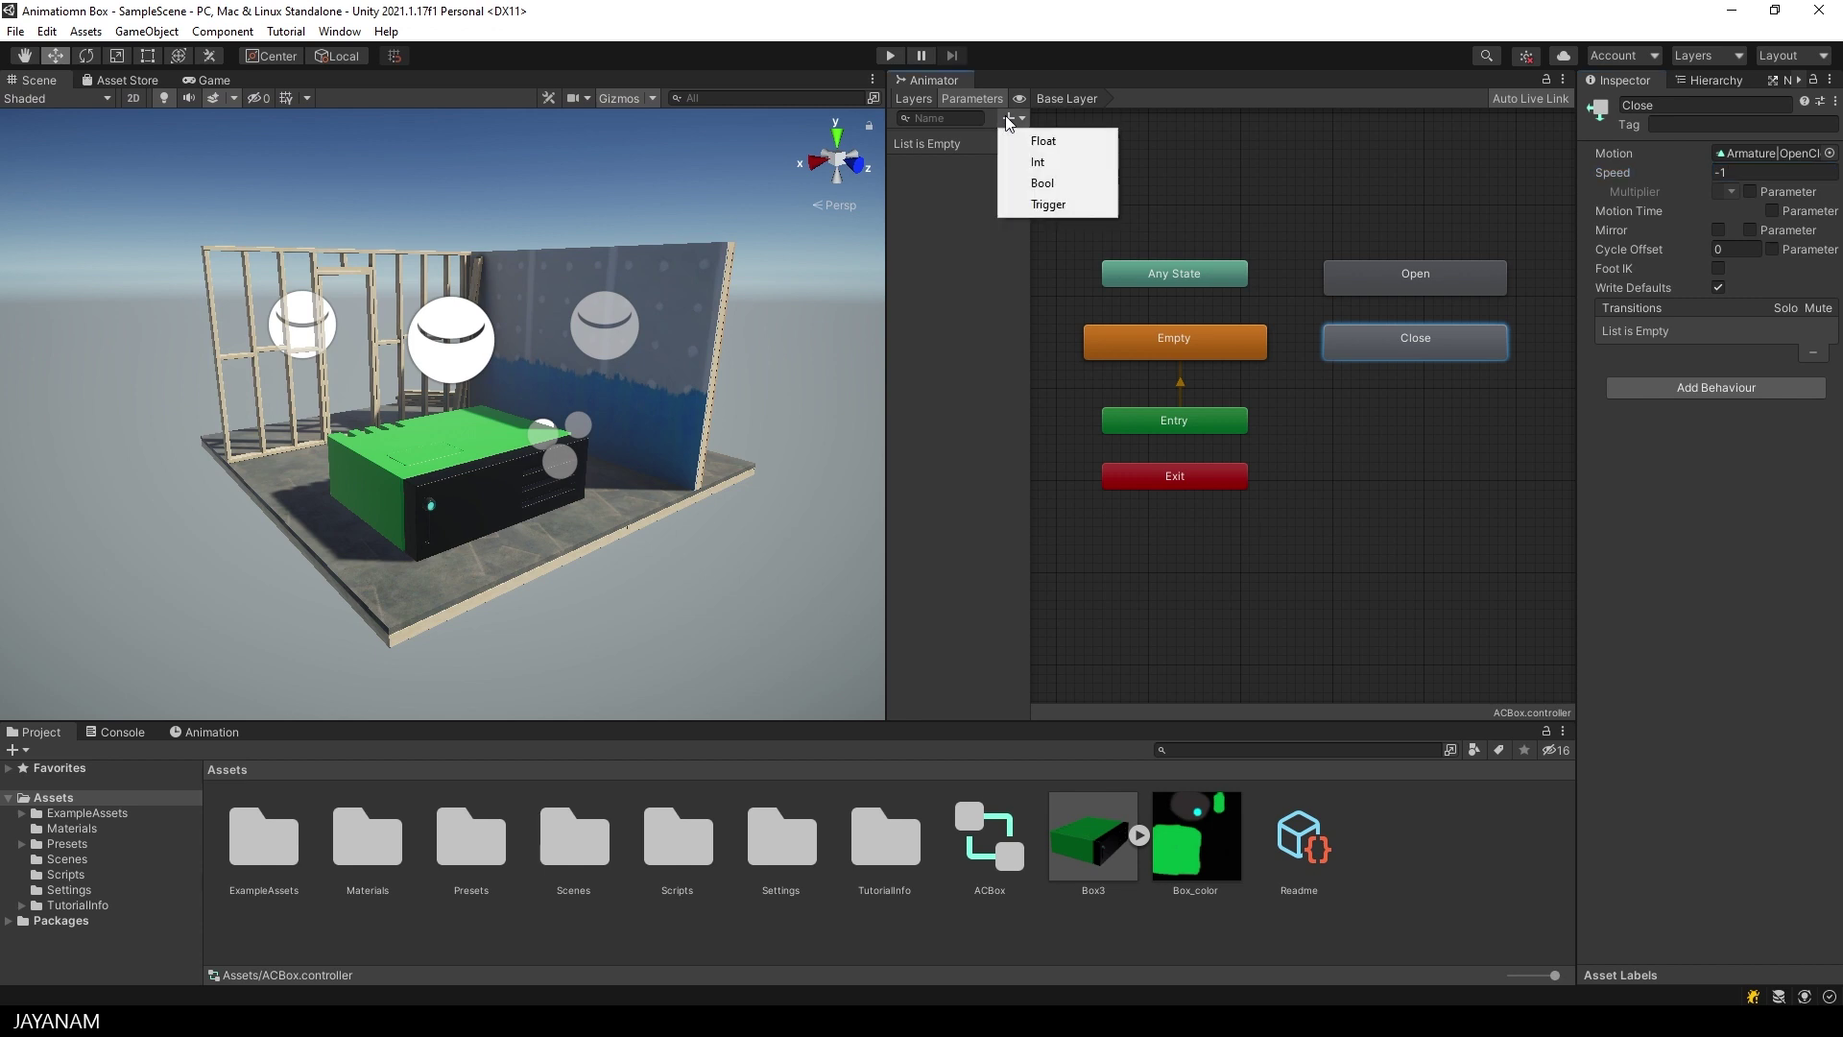
{"action": "left_click", "coordinate": [1046, 203]}
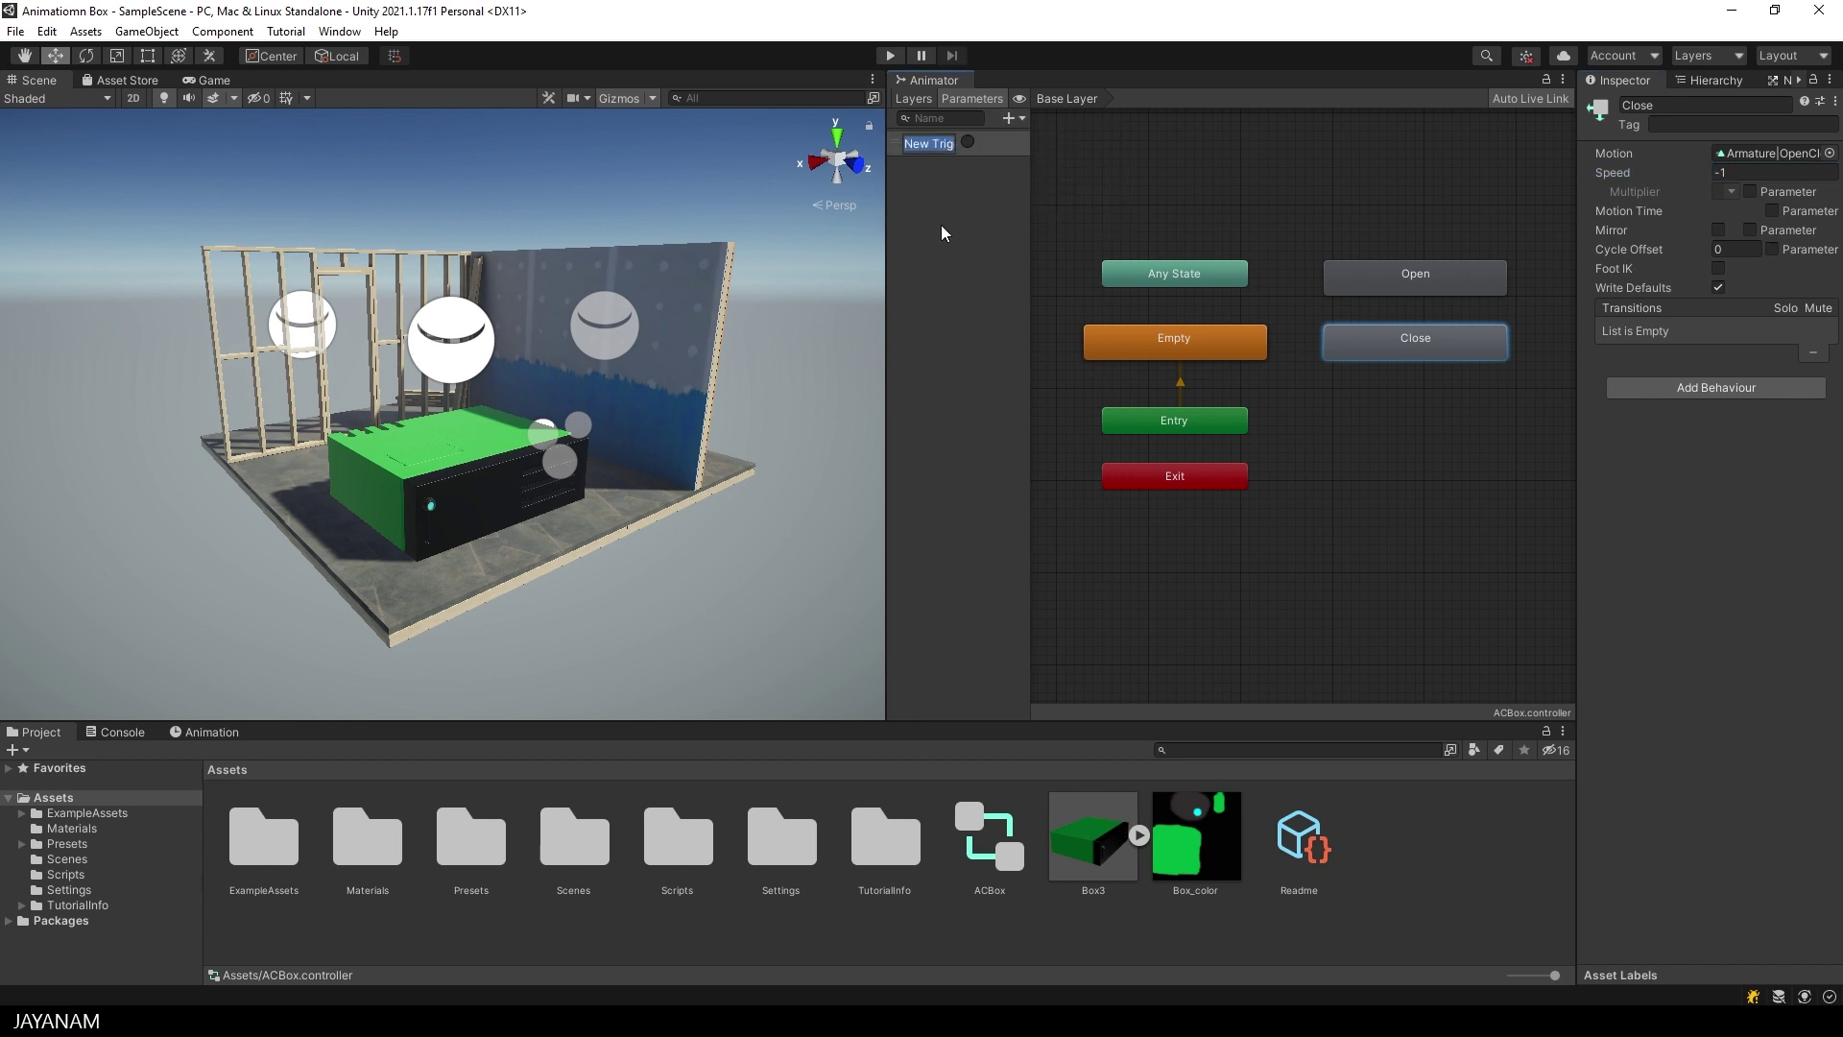
{"action": "type", "text": "TrOpen"}
{"action": "key", "text": "Return"}
{"action": "left_click", "coordinate": [1010, 117]}
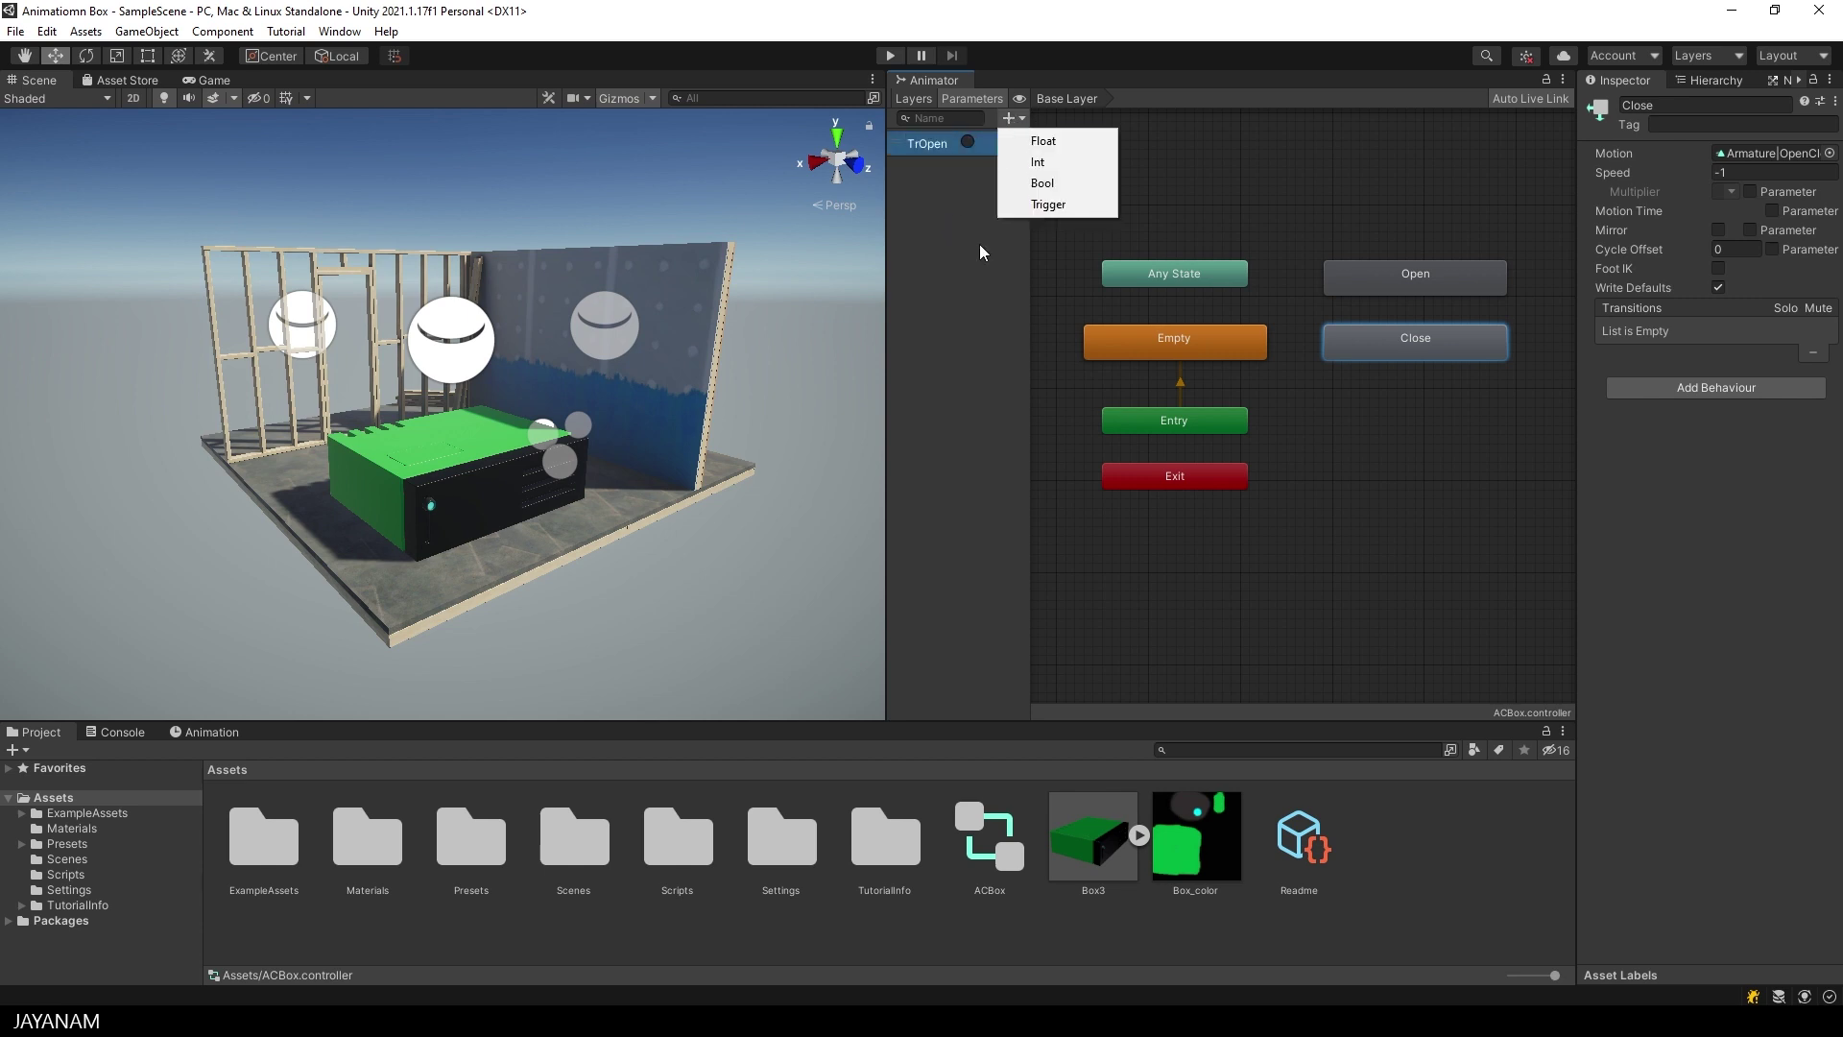
{"action": "left_click", "coordinate": [1048, 204]}
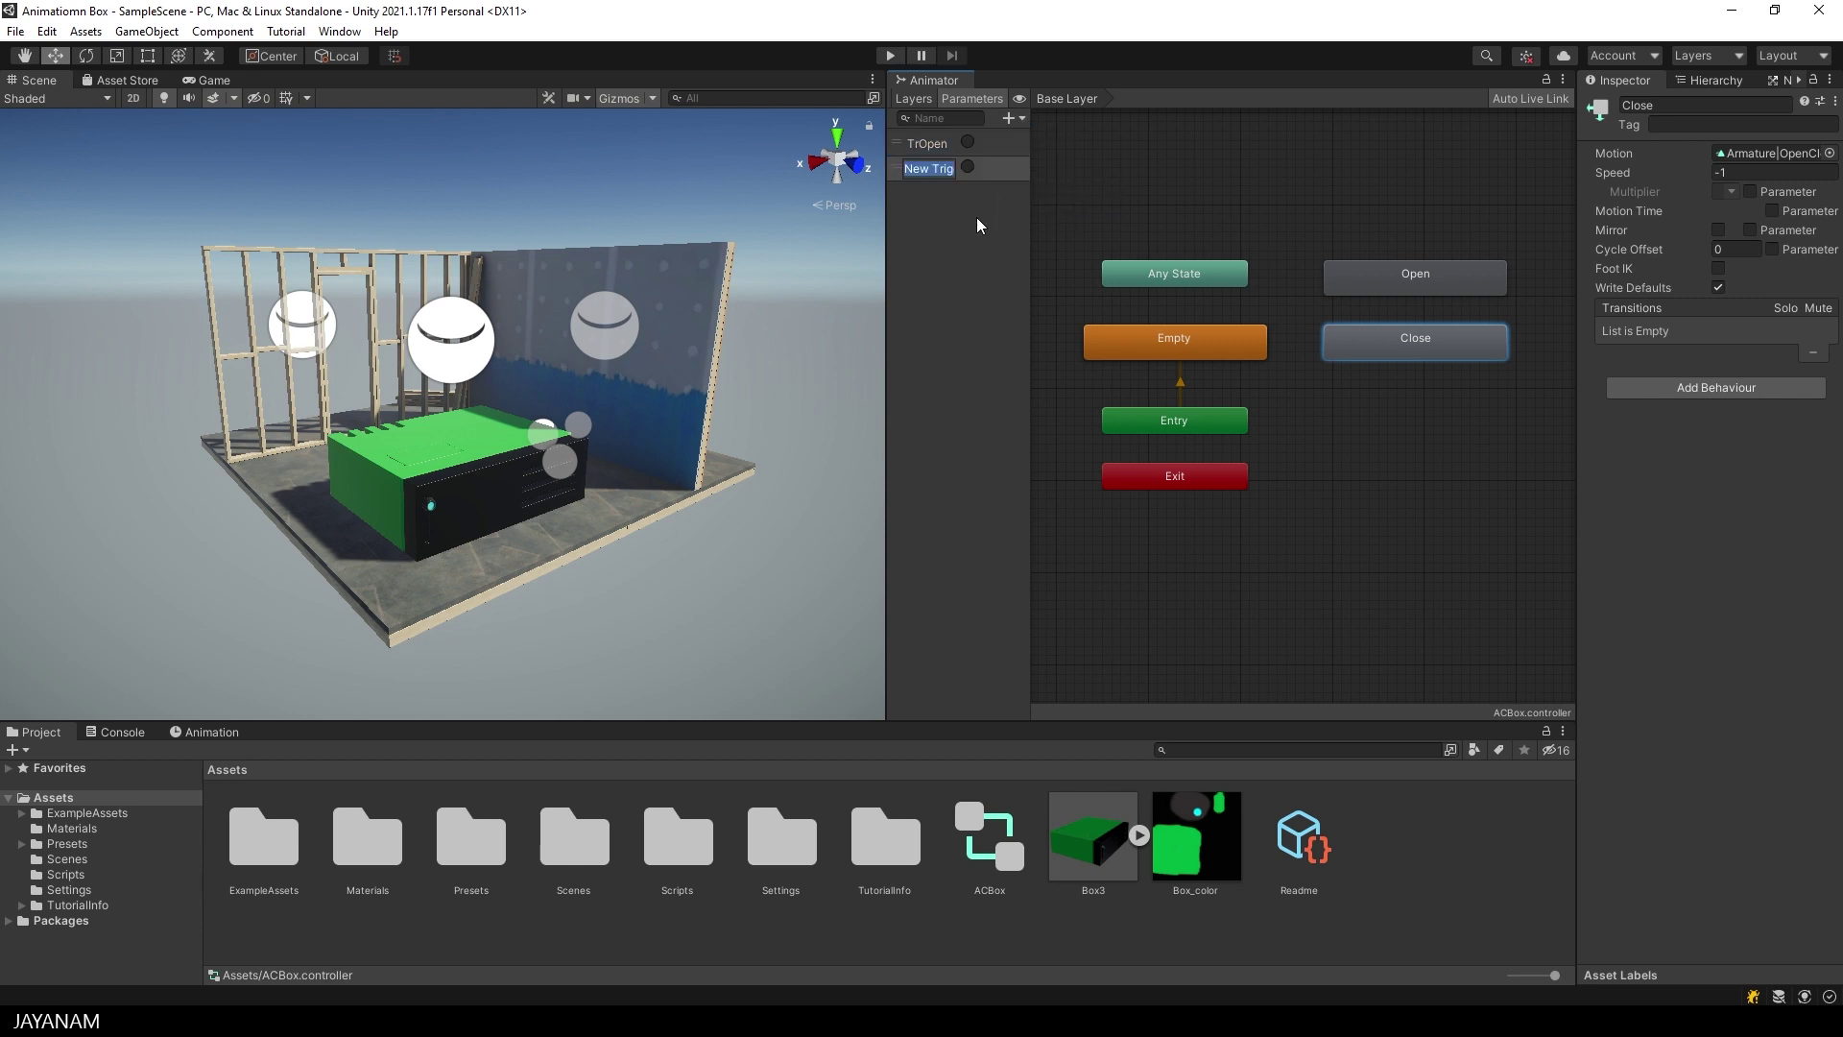
{"action": "type", "text": "TrClose"}
{"action": "key", "text": "Return"}
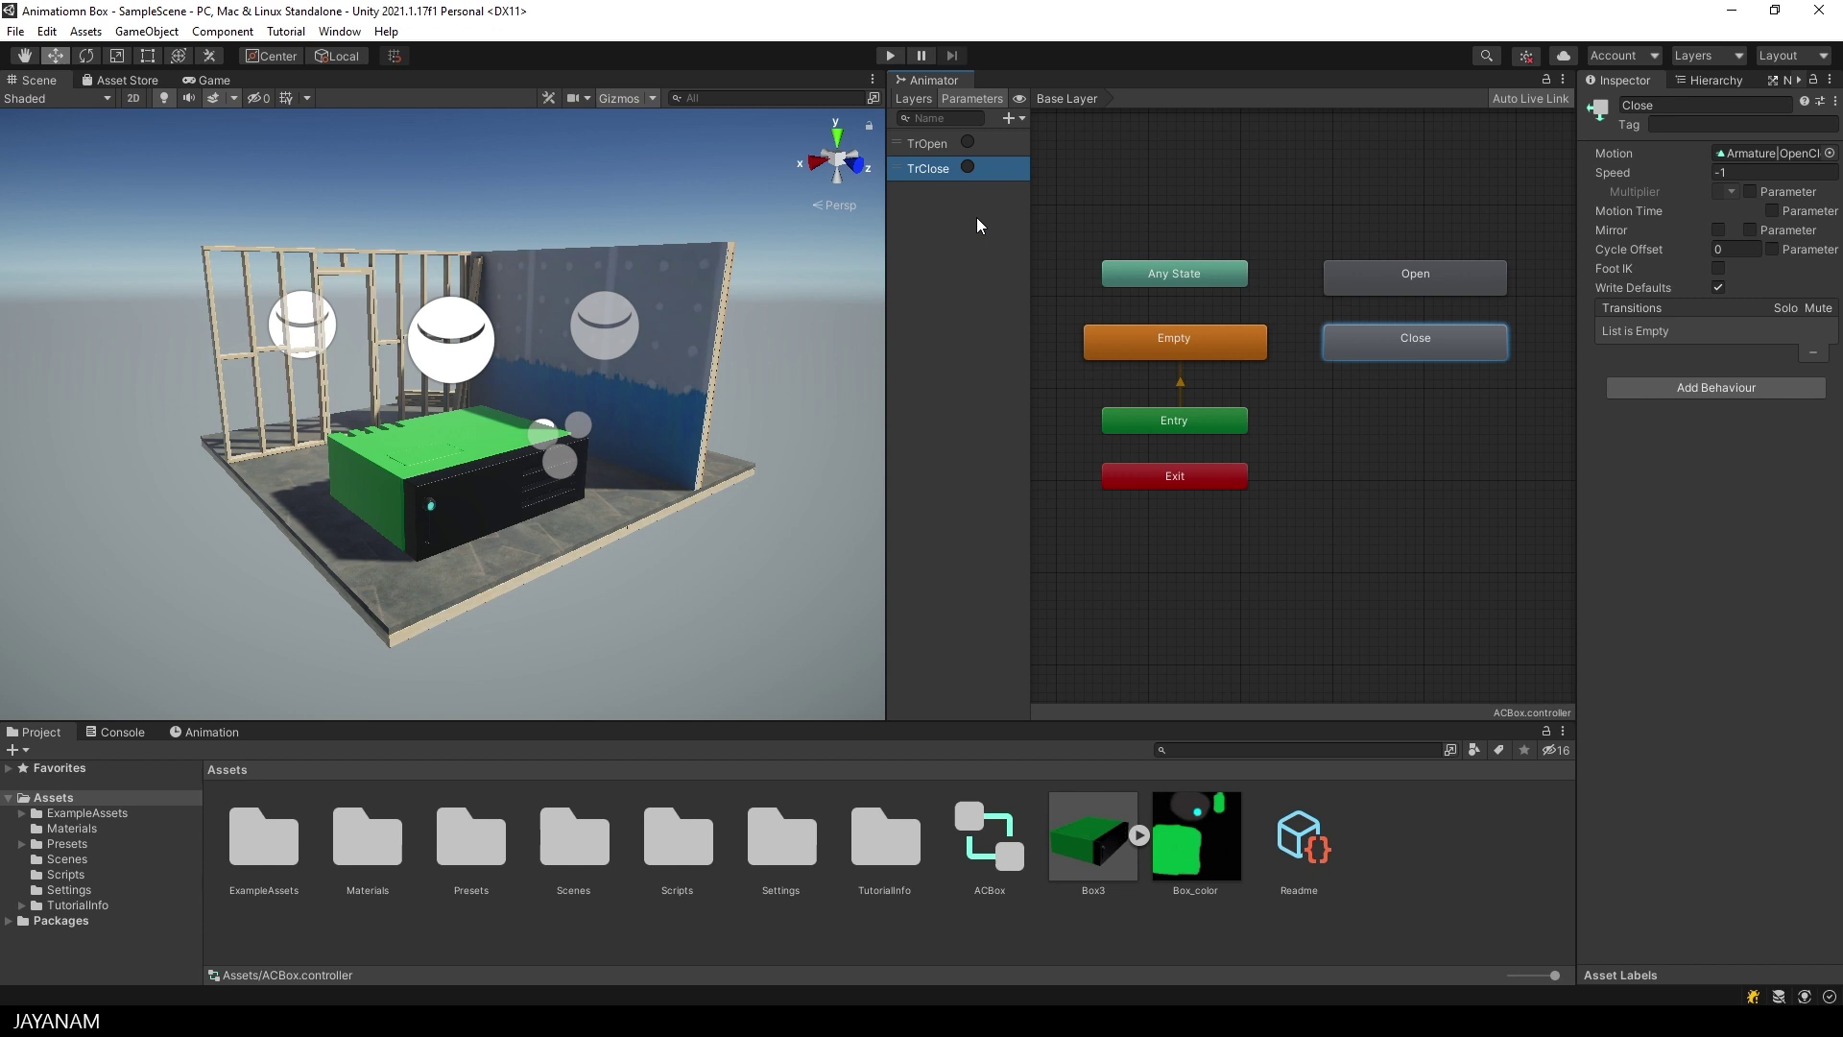
- Make a transition from Any State to Open with a TrOpen trigger condition
{"action": "left_click", "coordinate": [1229, 273]}
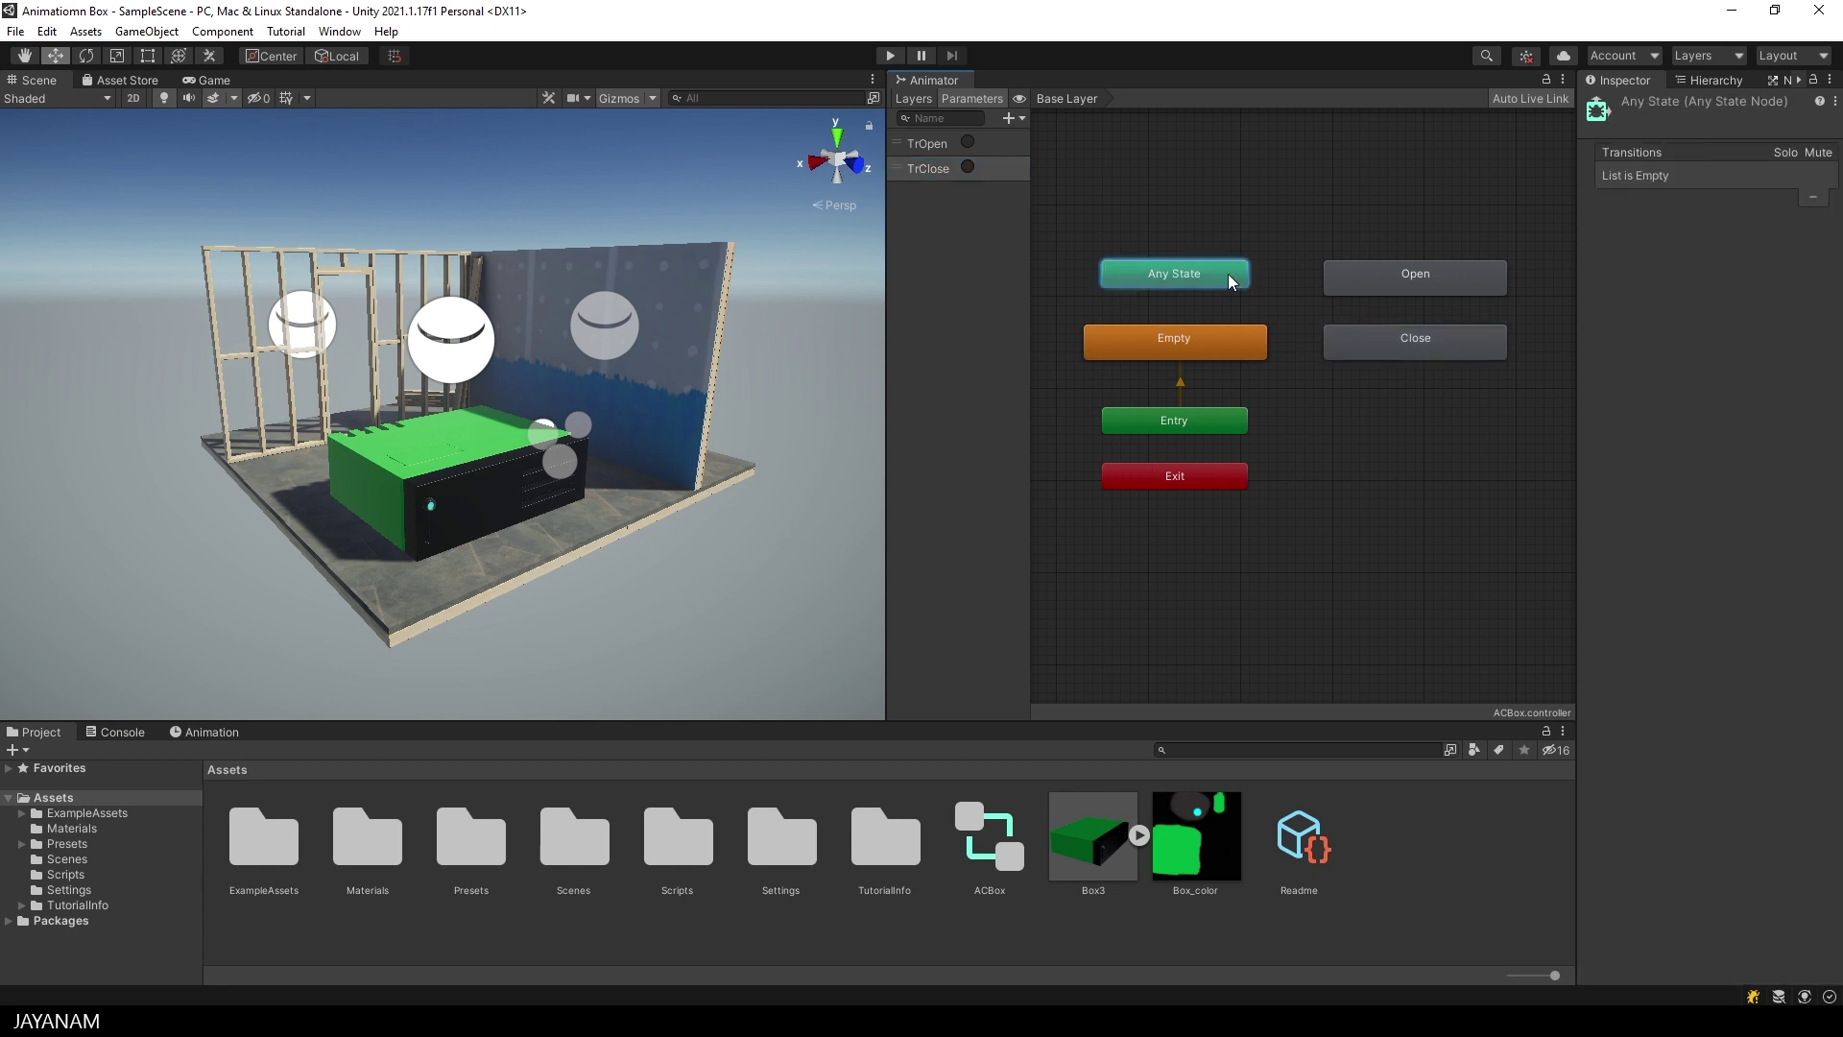
{"action": "right_click", "coordinate": [1229, 273]}
{"action": "left_click", "coordinate": [1294, 292]}
{"action": "left_click", "coordinate": [1388, 283]}
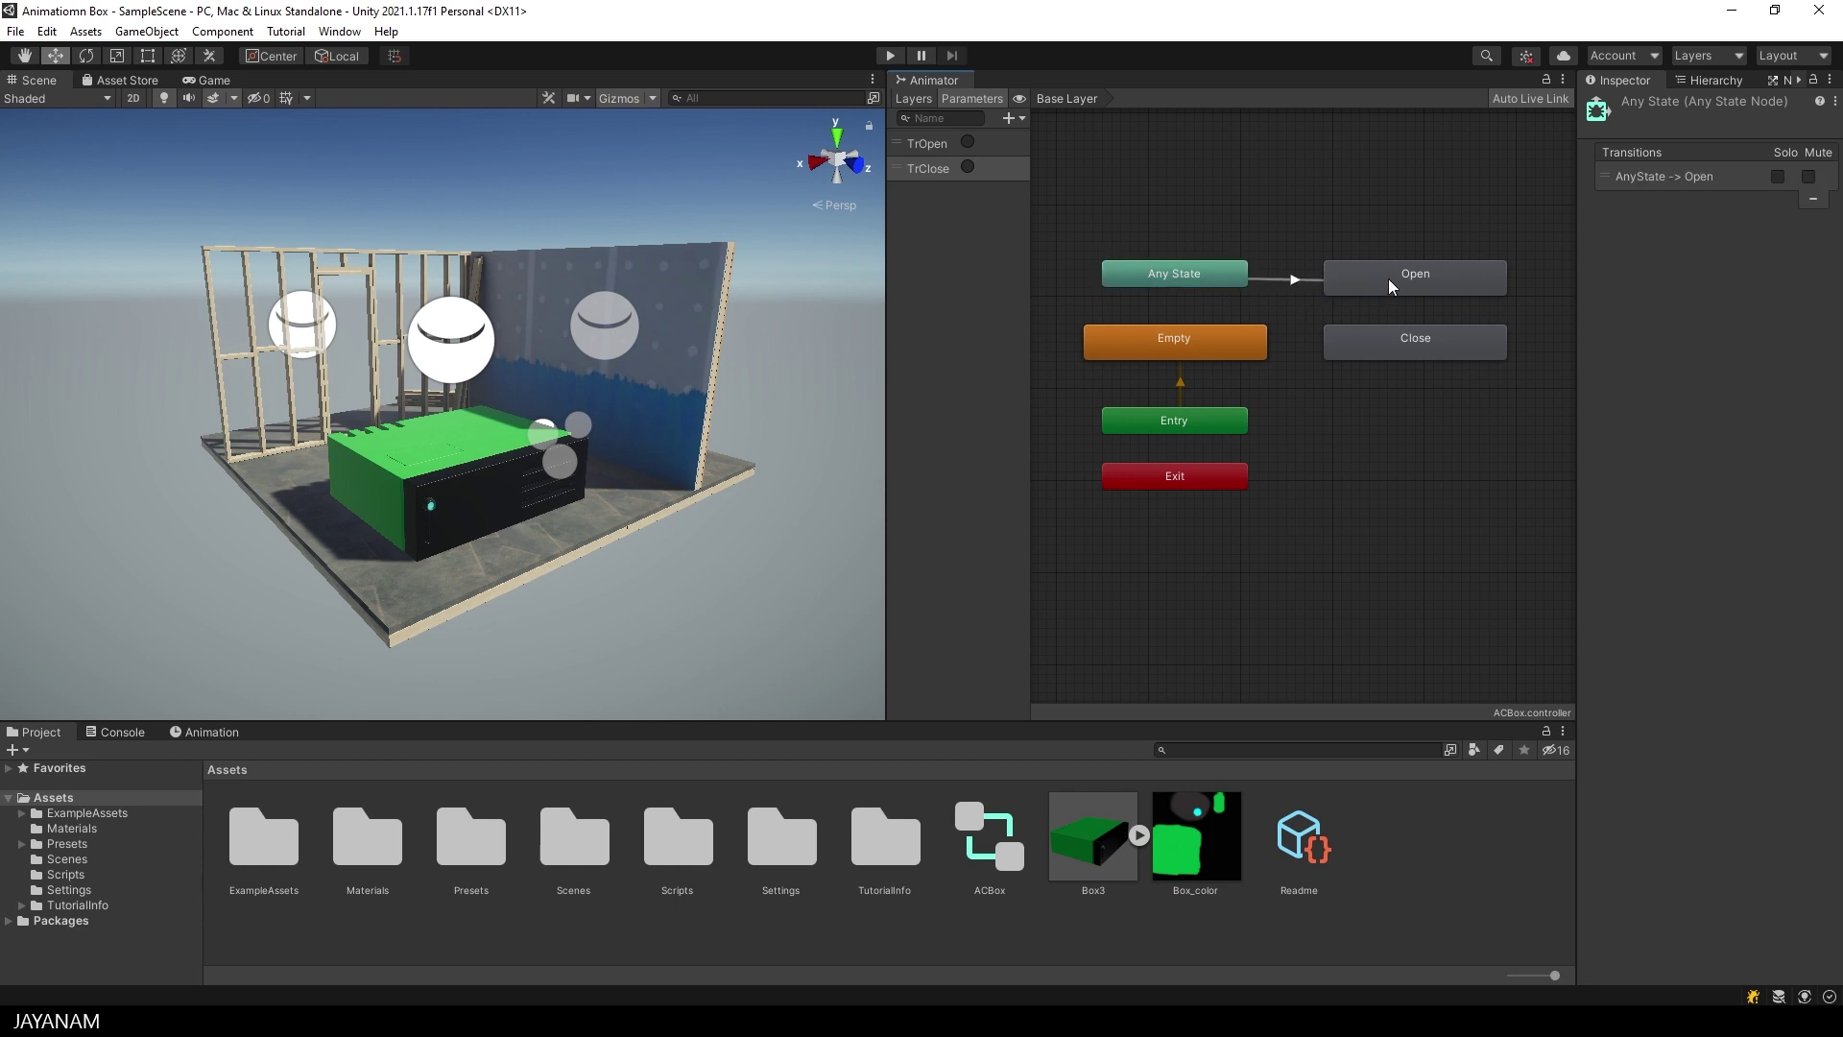
{"action": "left_click", "coordinate": [1293, 279]}
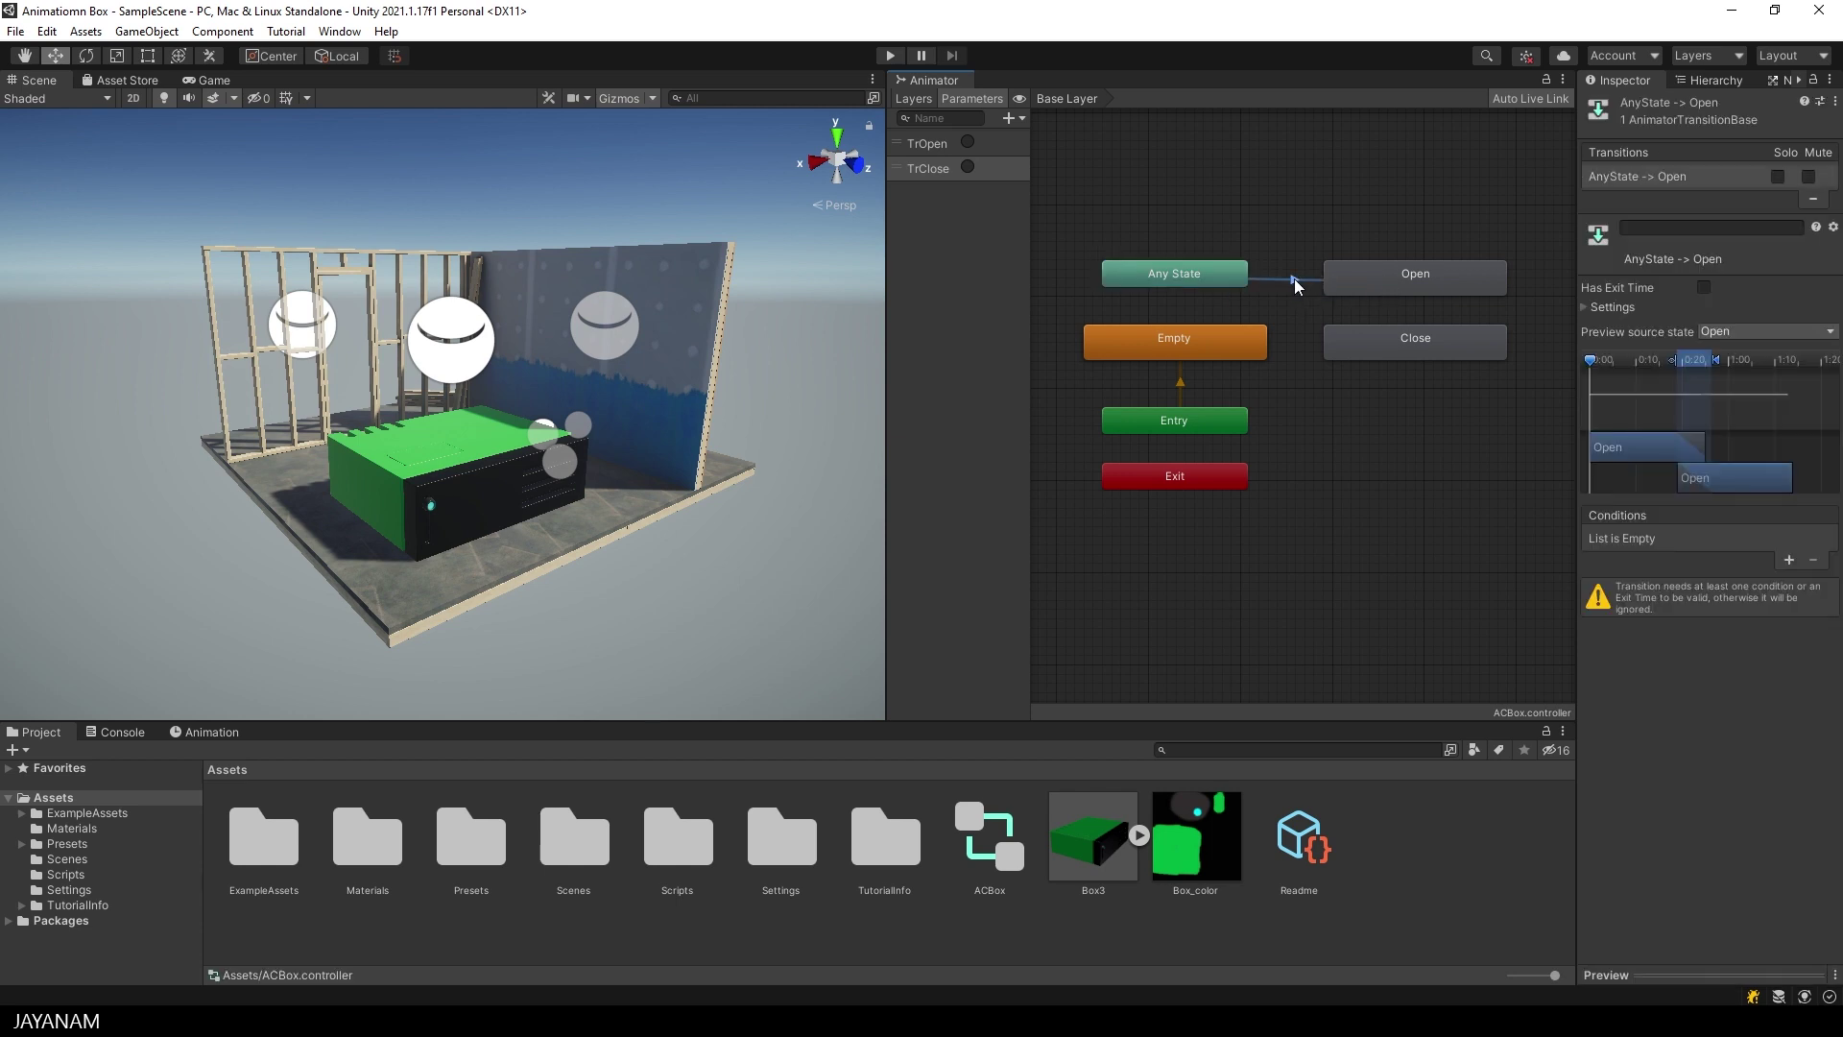
{"action": "left_click", "coordinate": [1789, 560]}
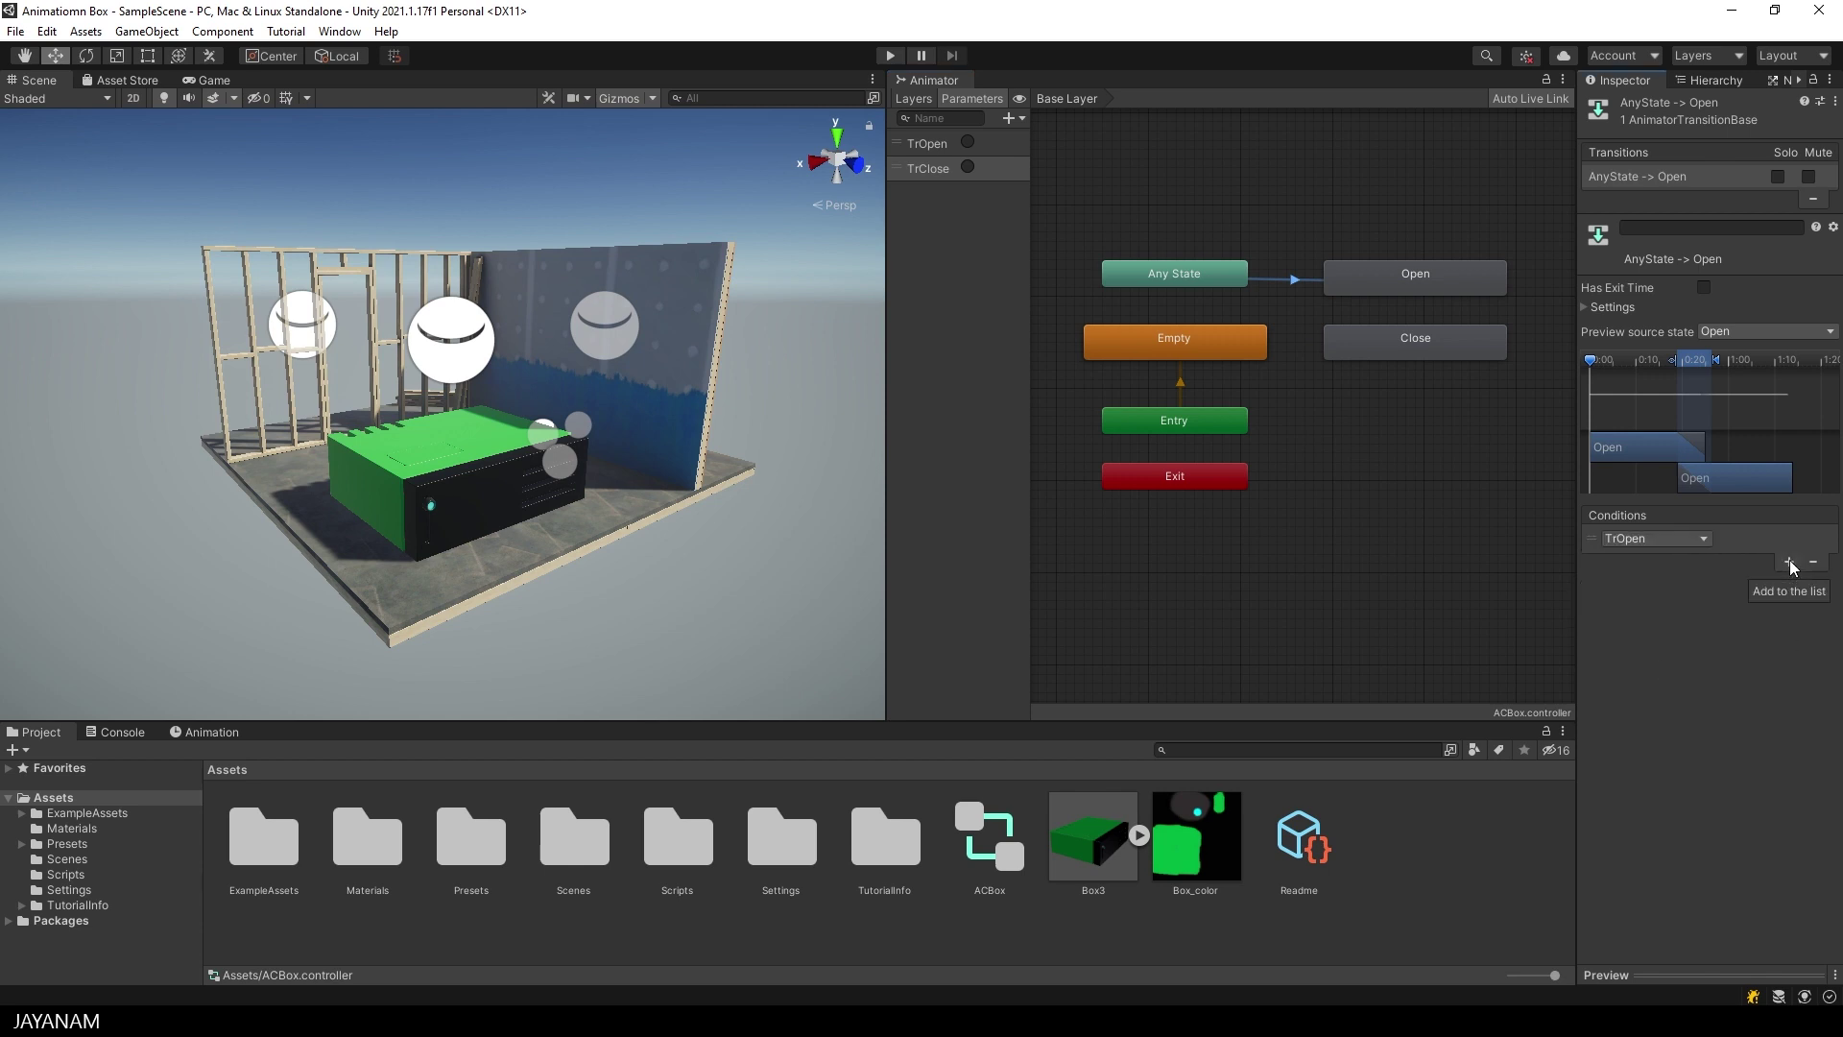
{"action": "left_click", "coordinate": [1703, 538]}
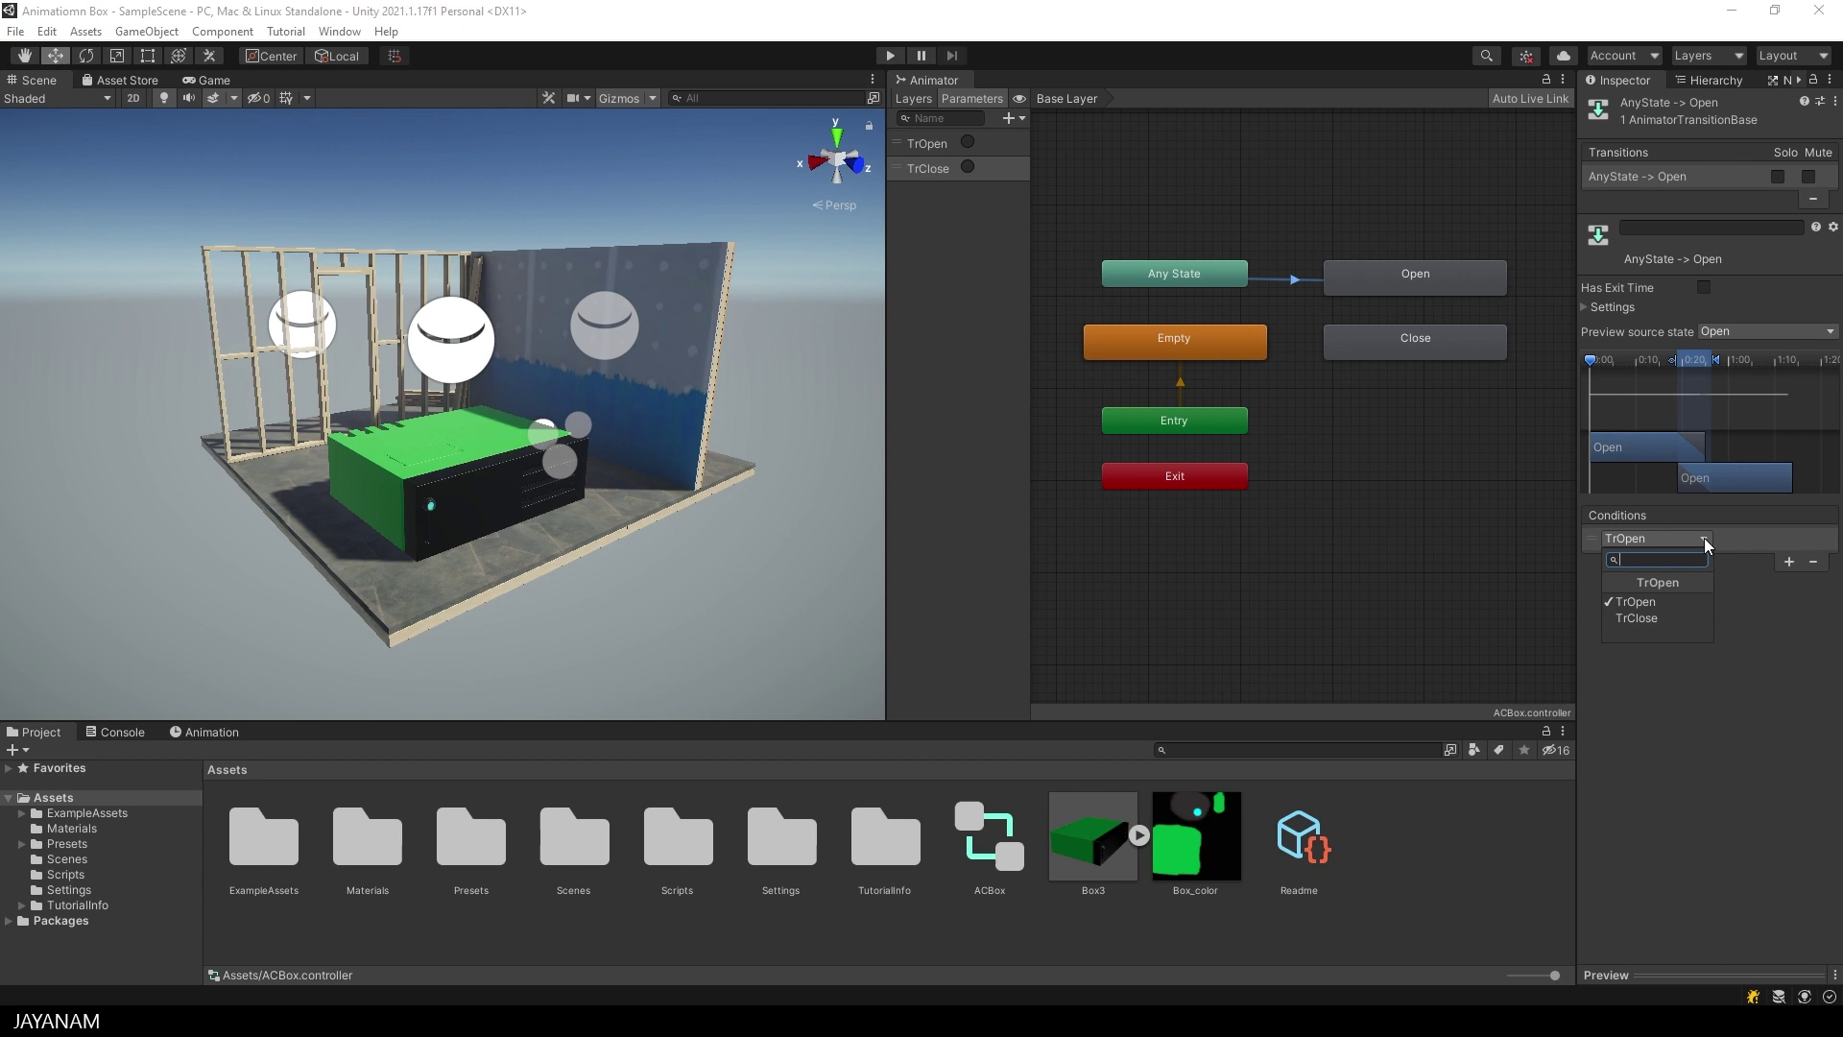
- Make a transition from Any State to Close with a TrClose trigger condition
{"action": "right_click", "coordinate": [1217, 351]}
{"action": "left_click", "coordinate": [1194, 273]}
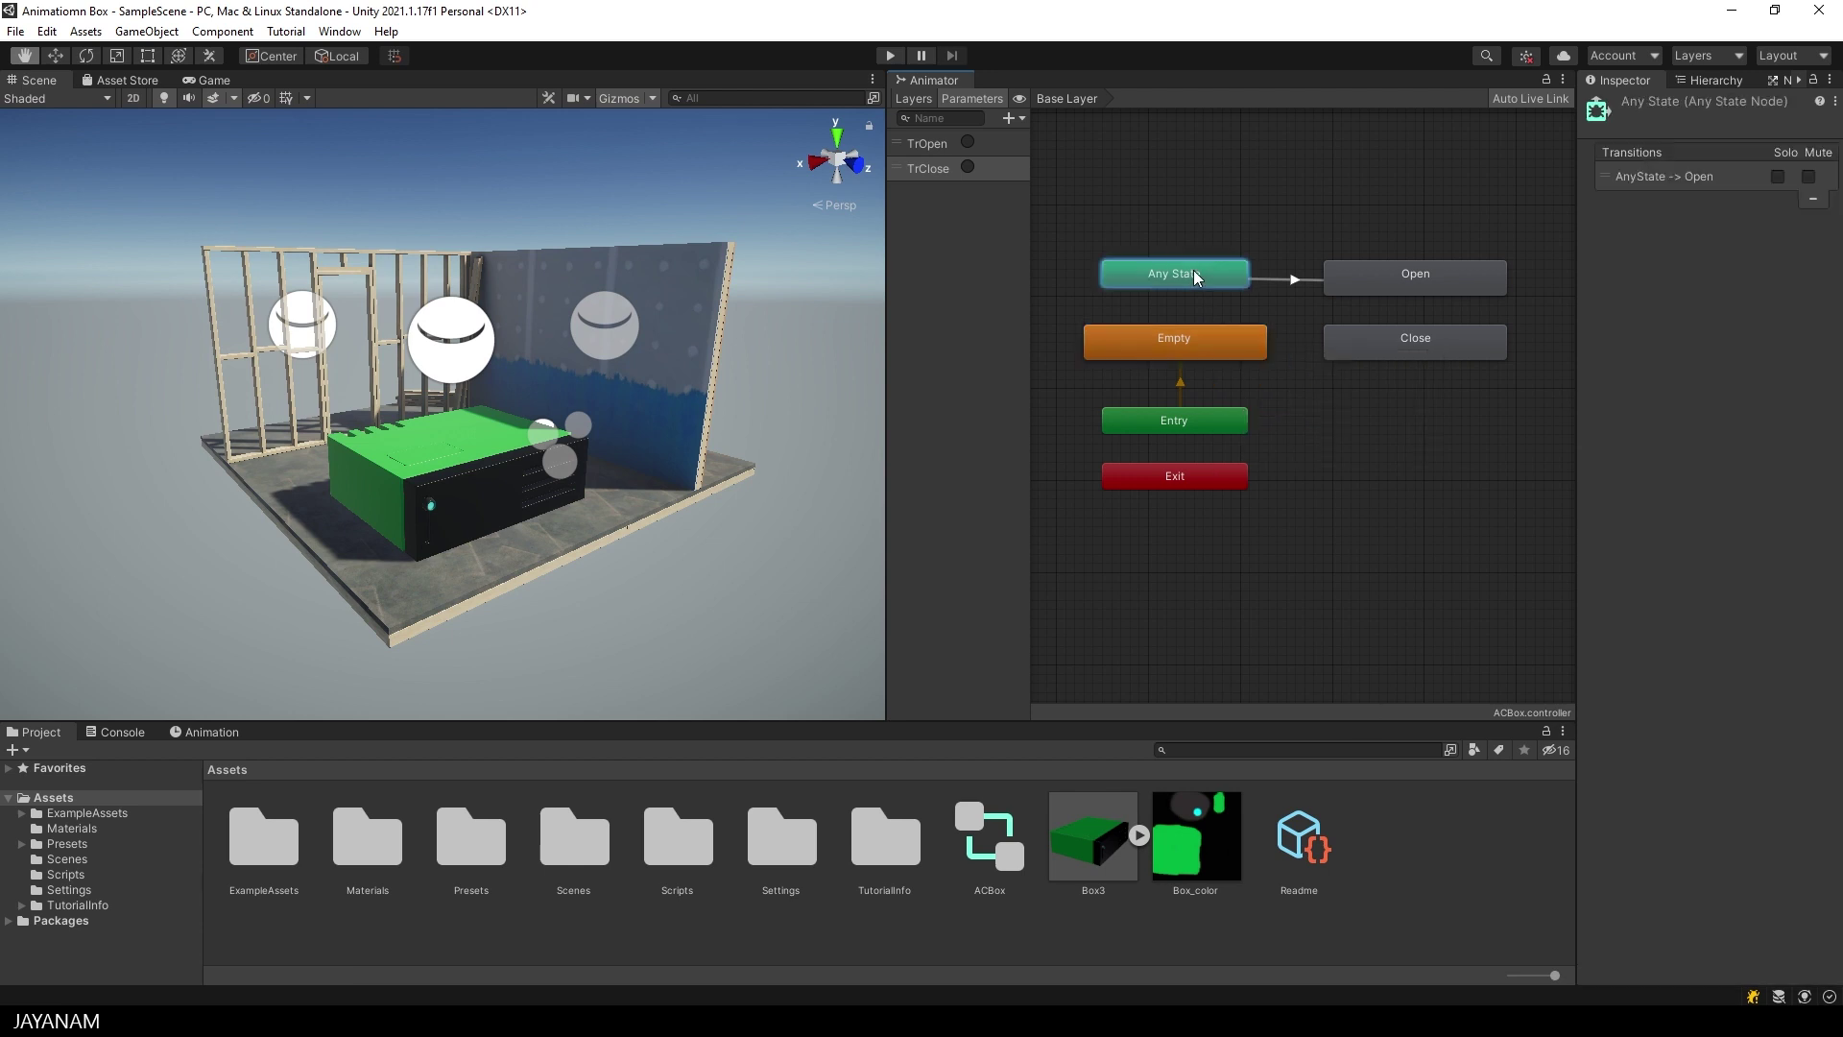
{"action": "right_click", "coordinate": [1192, 268]}
{"action": "left_click", "coordinate": [1257, 287]}
{"action": "left_click", "coordinate": [1361, 343]}
{"action": "left_click", "coordinate": [1293, 313]}
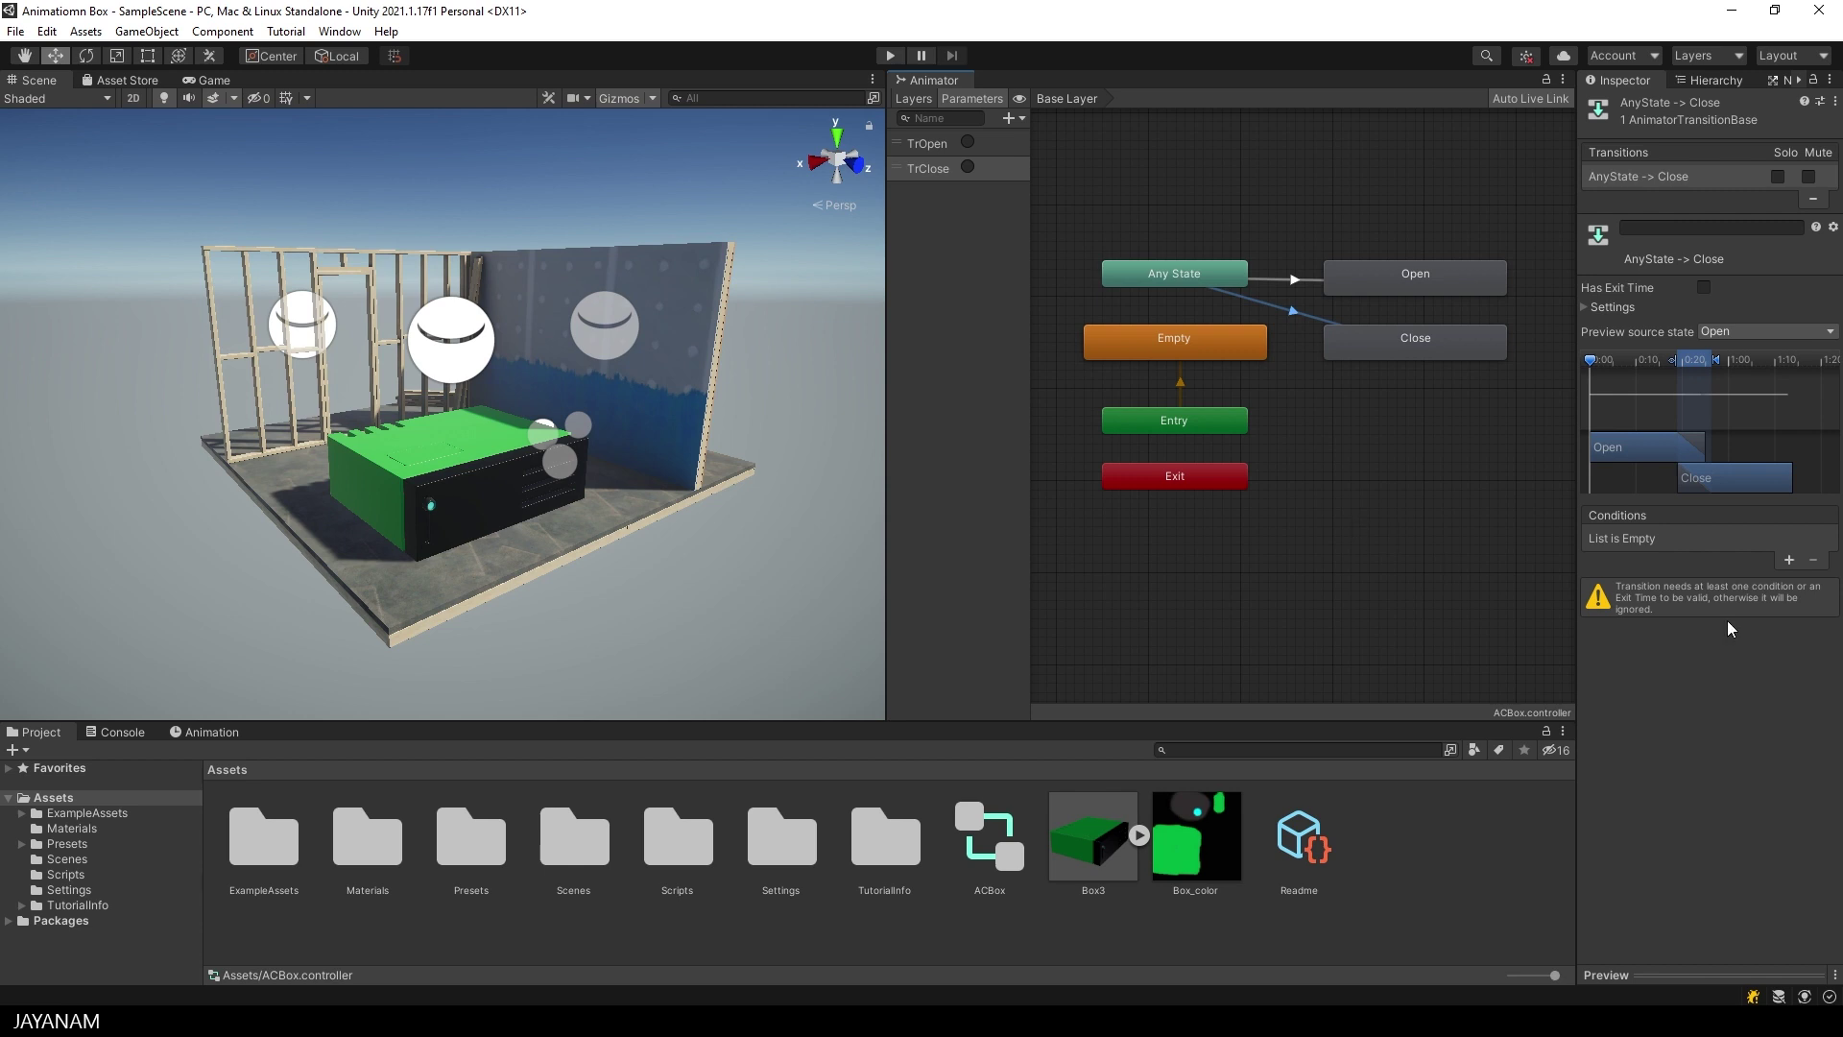
{"action": "left_click", "coordinate": [1788, 561]}
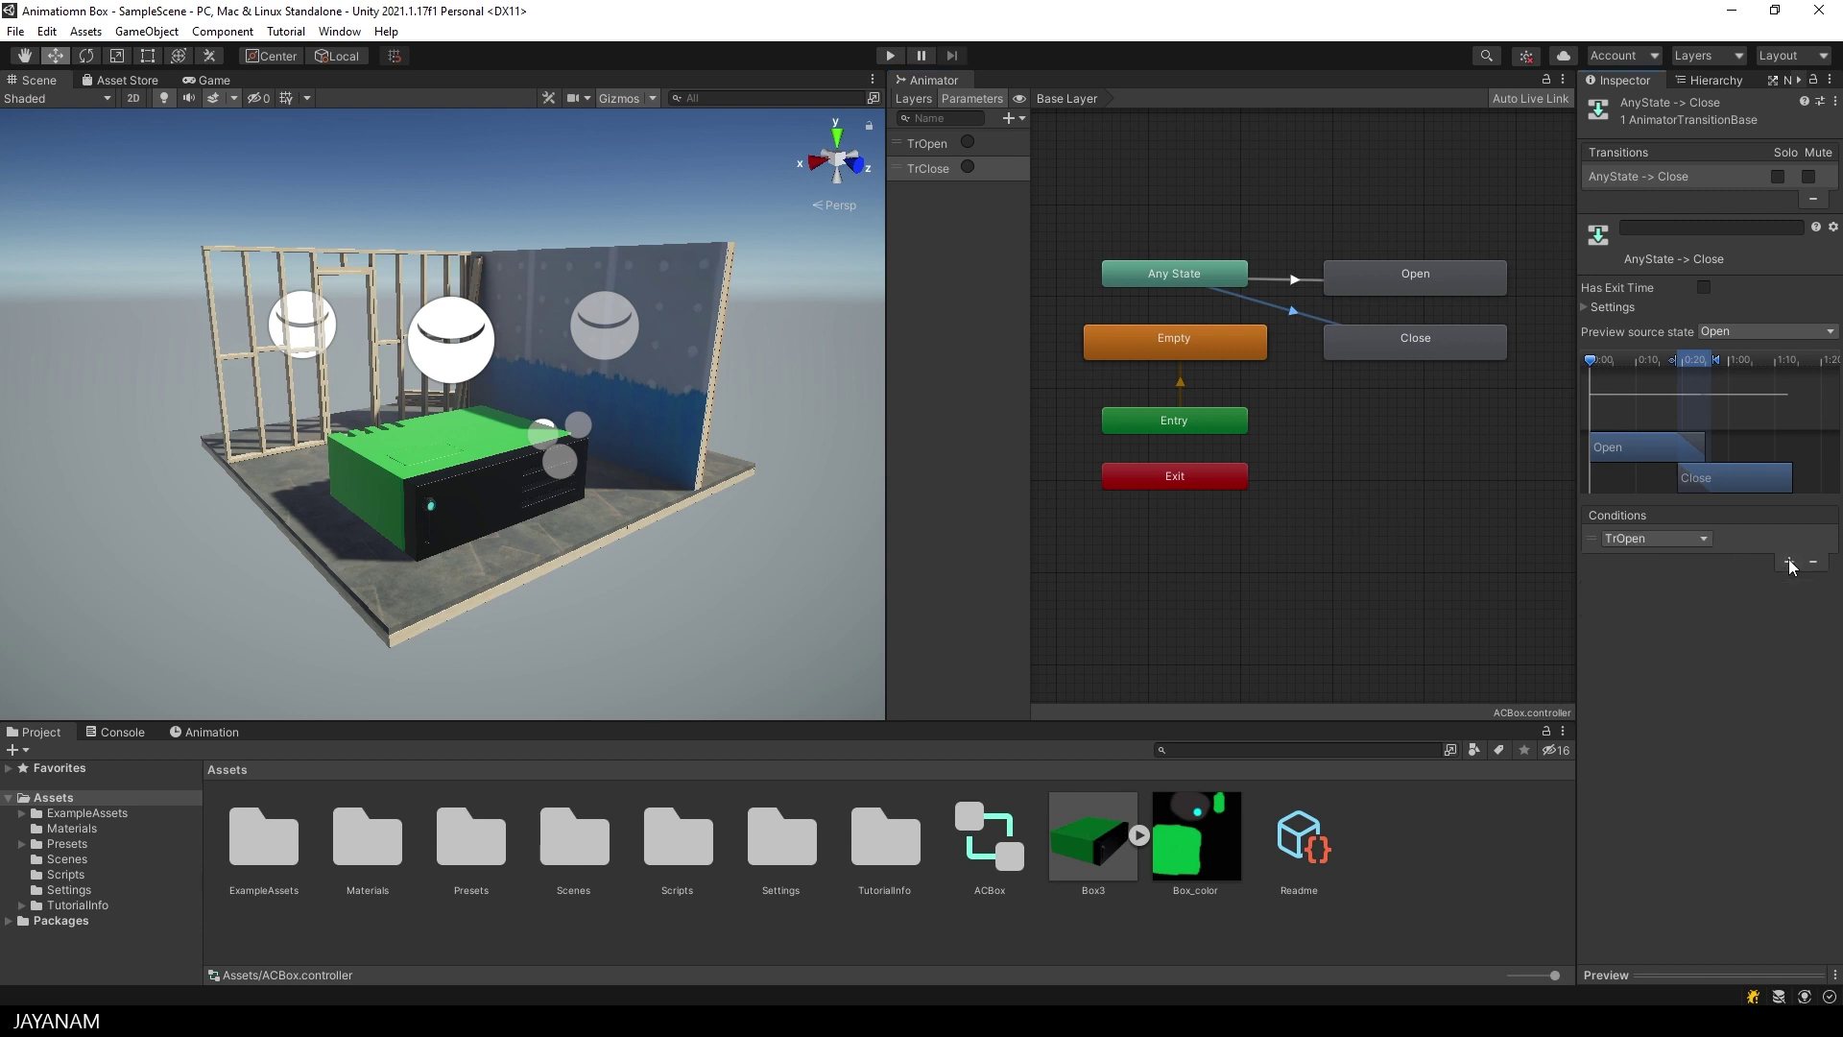
{"action": "left_click", "coordinate": [1703, 538]}
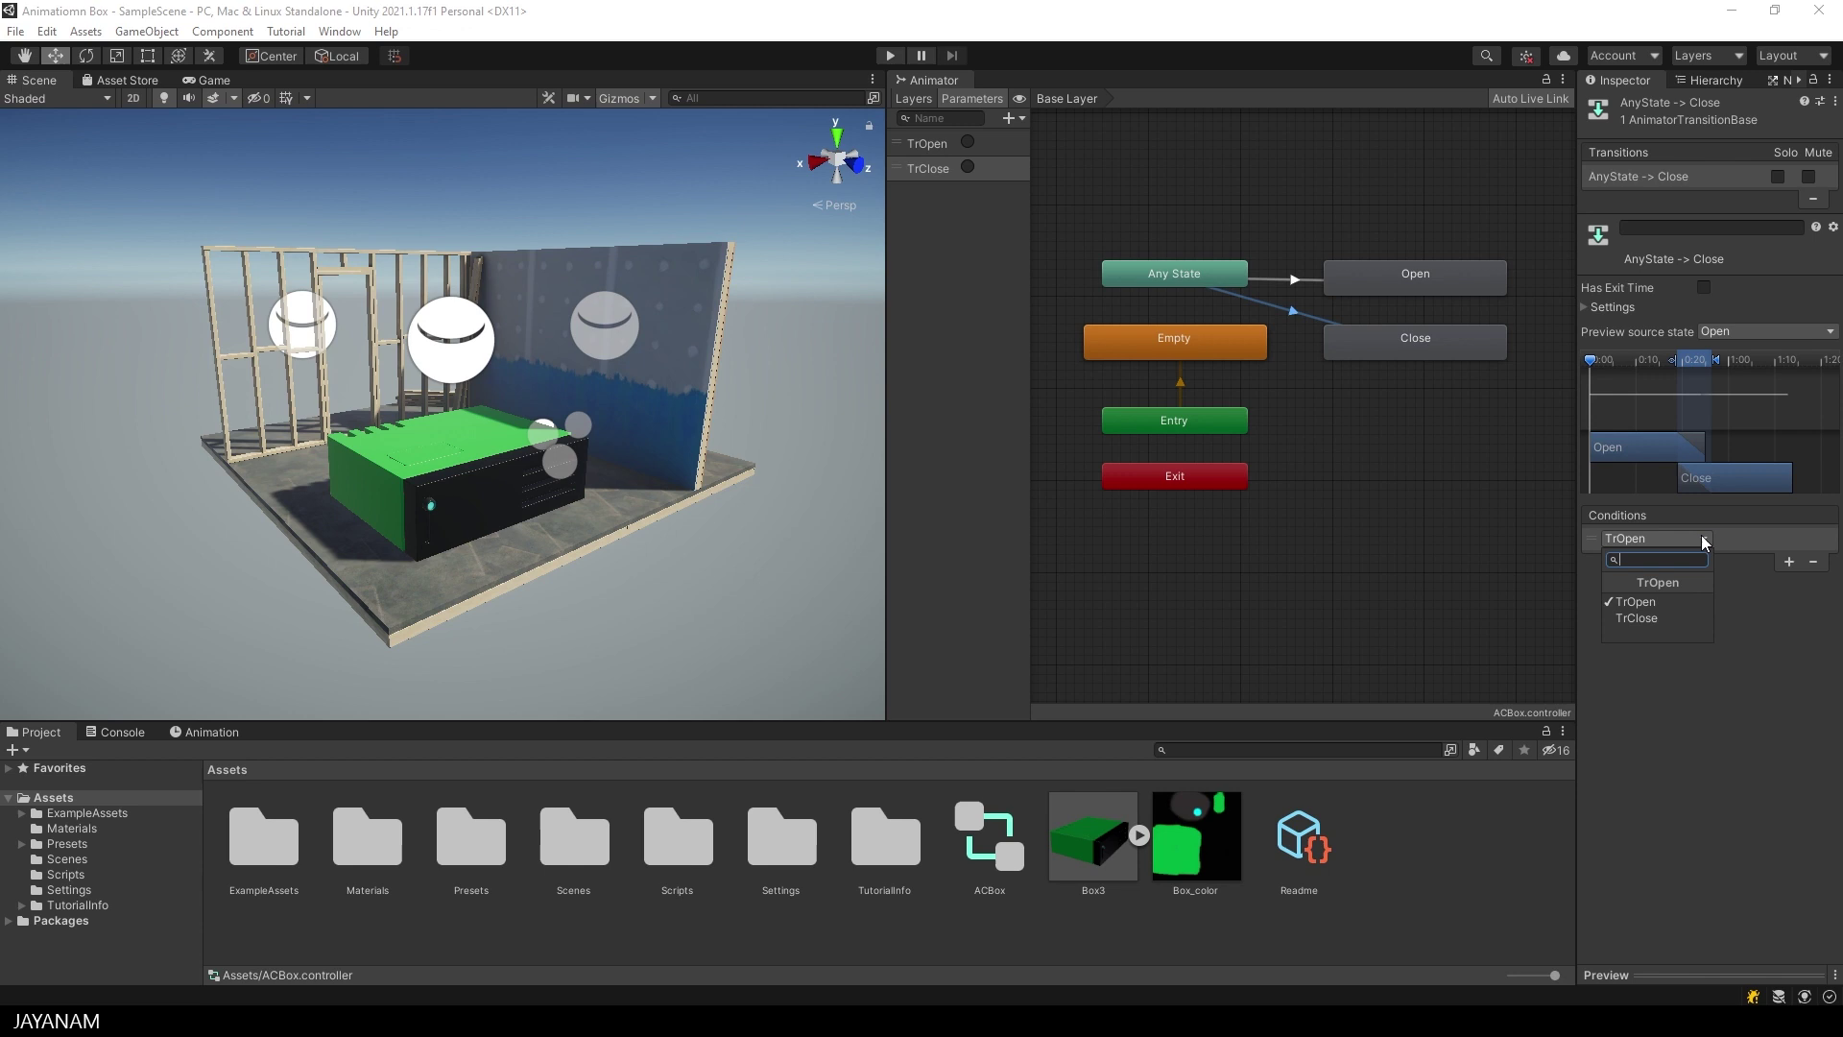
{"action": "left_click", "coordinate": [1643, 617]}
{"action": "left_click", "coordinate": [1412, 486]}
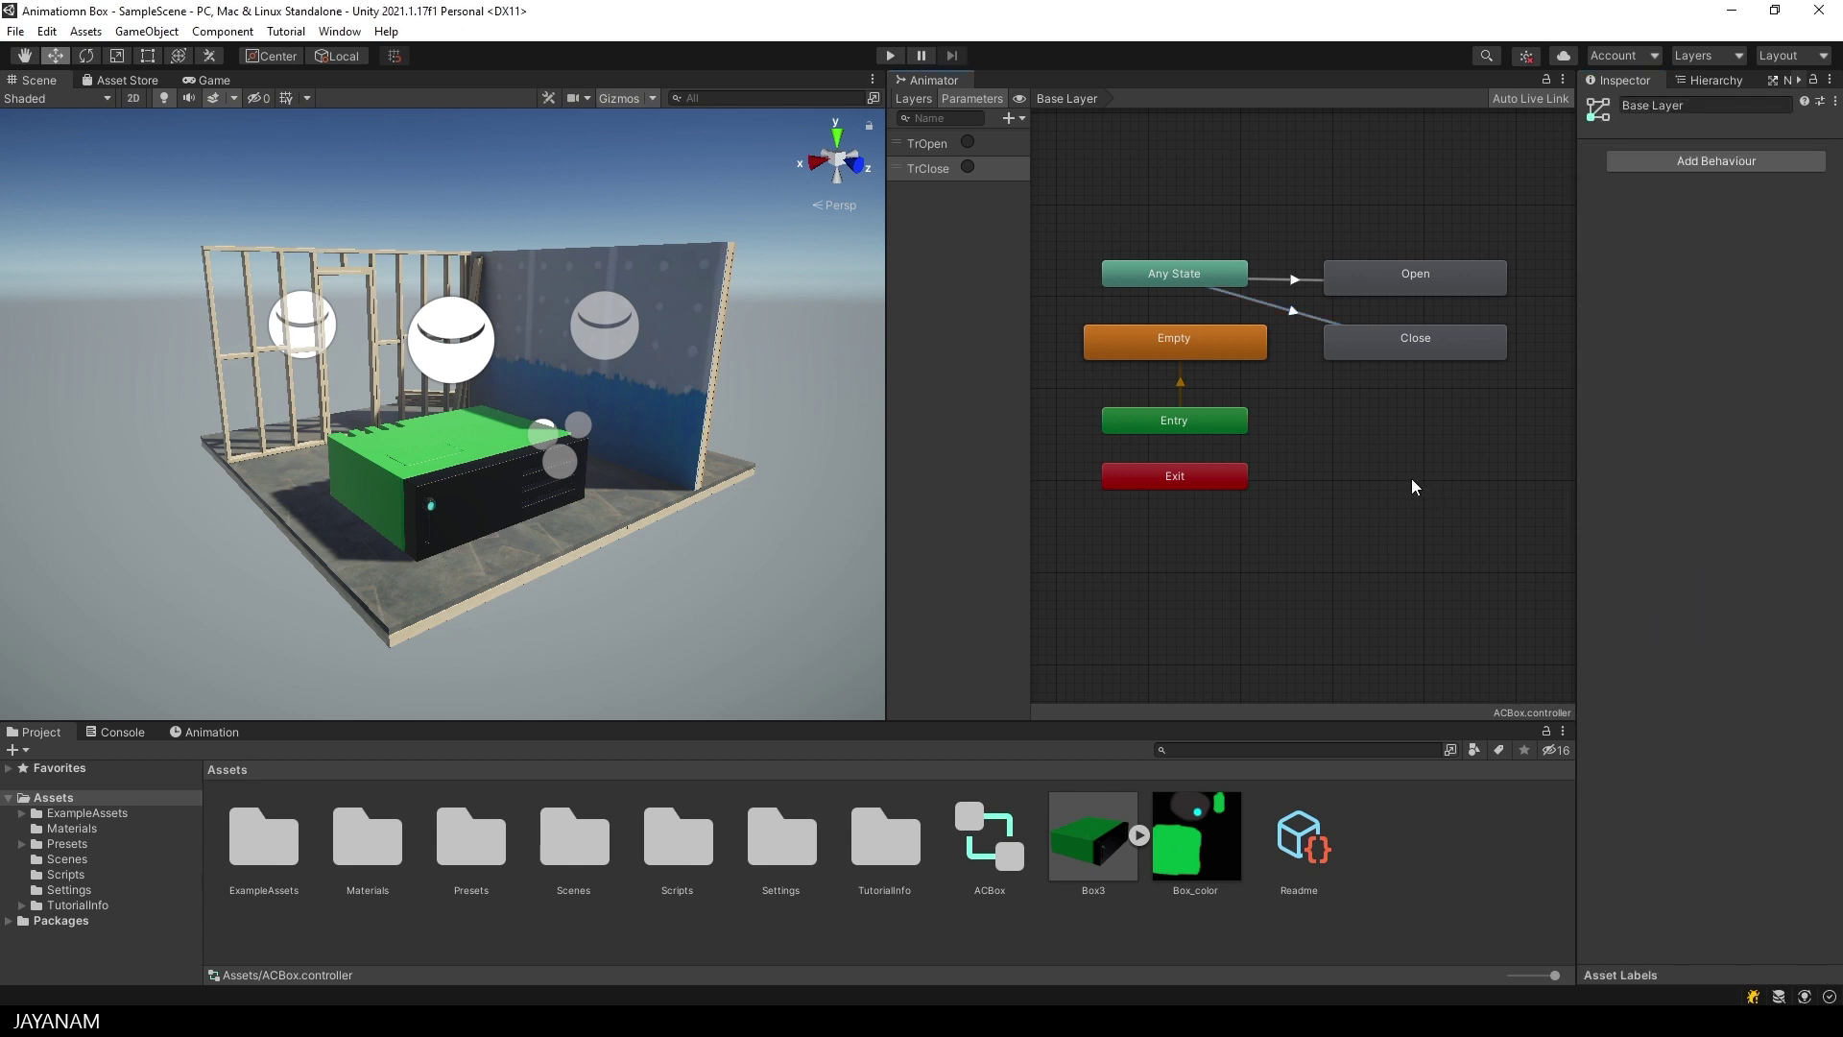
- Create a new C# script named OpenClose in the Assets folder
{"action": "right_click", "coordinate": [1390, 837]}
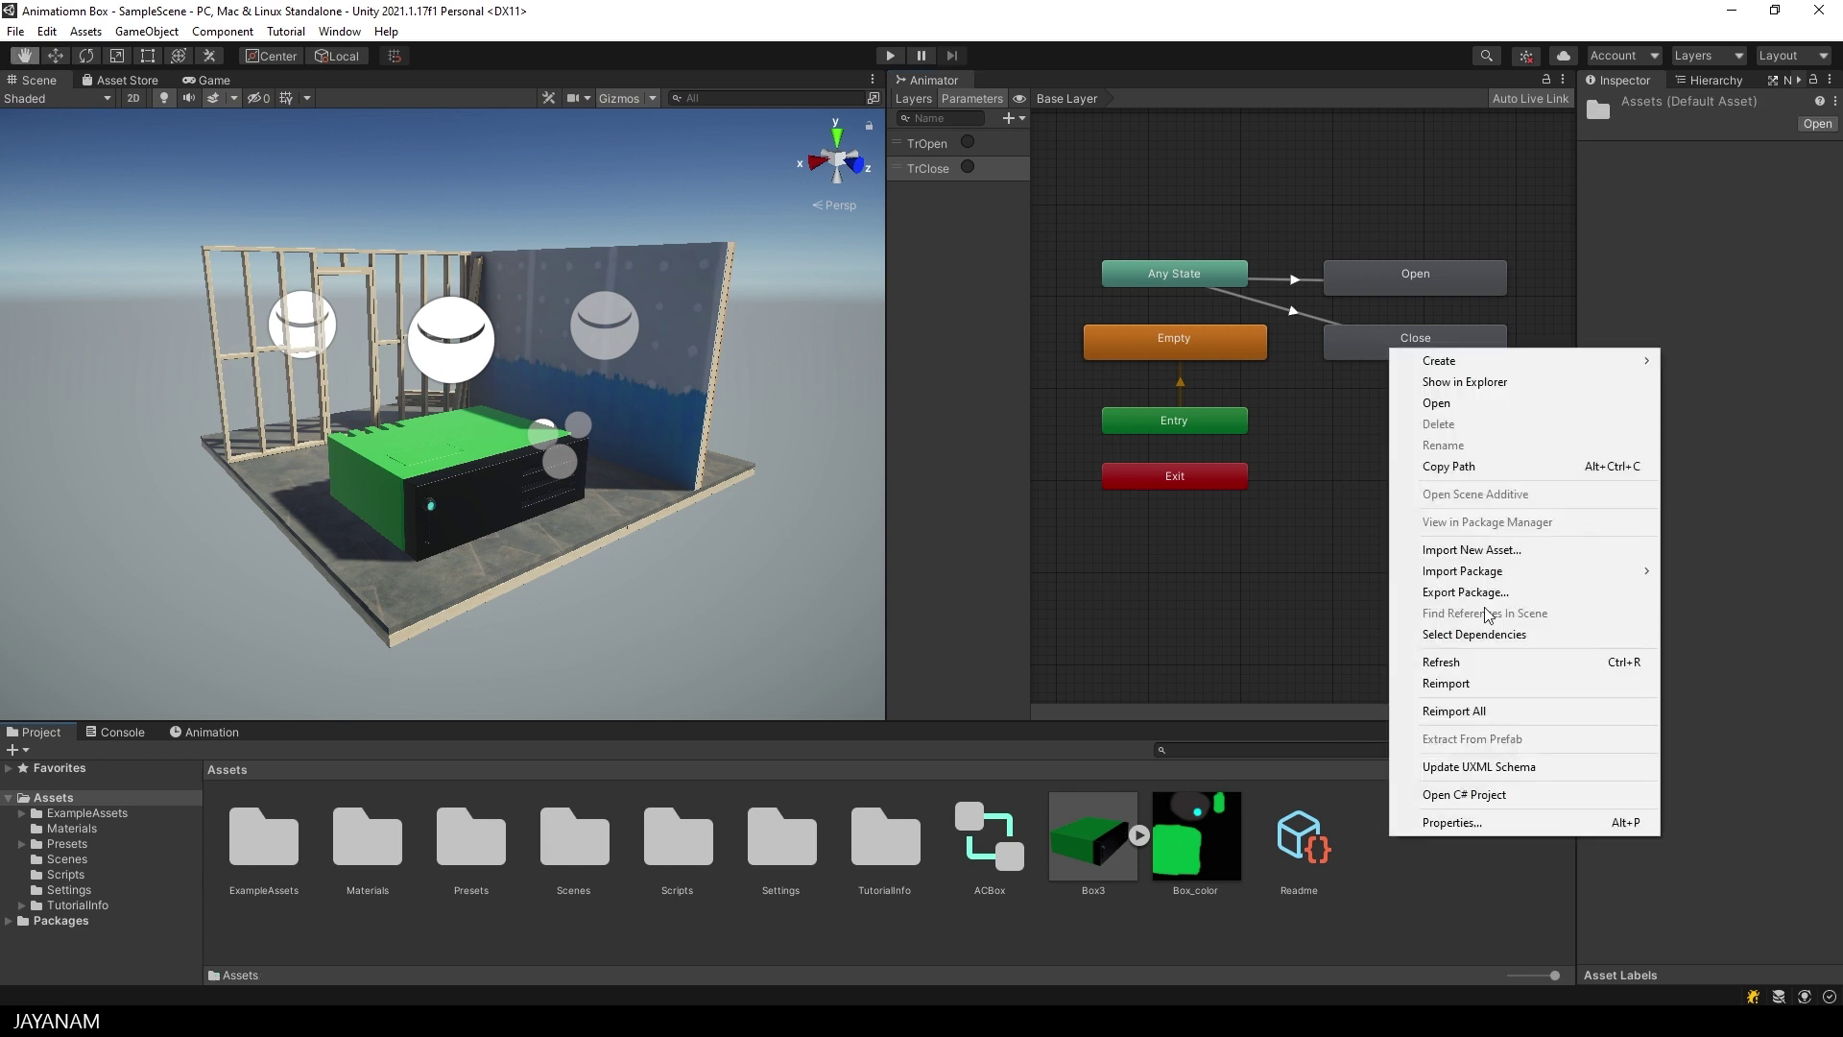
{"action": "mouse_move", "coordinate": [1447, 362]}
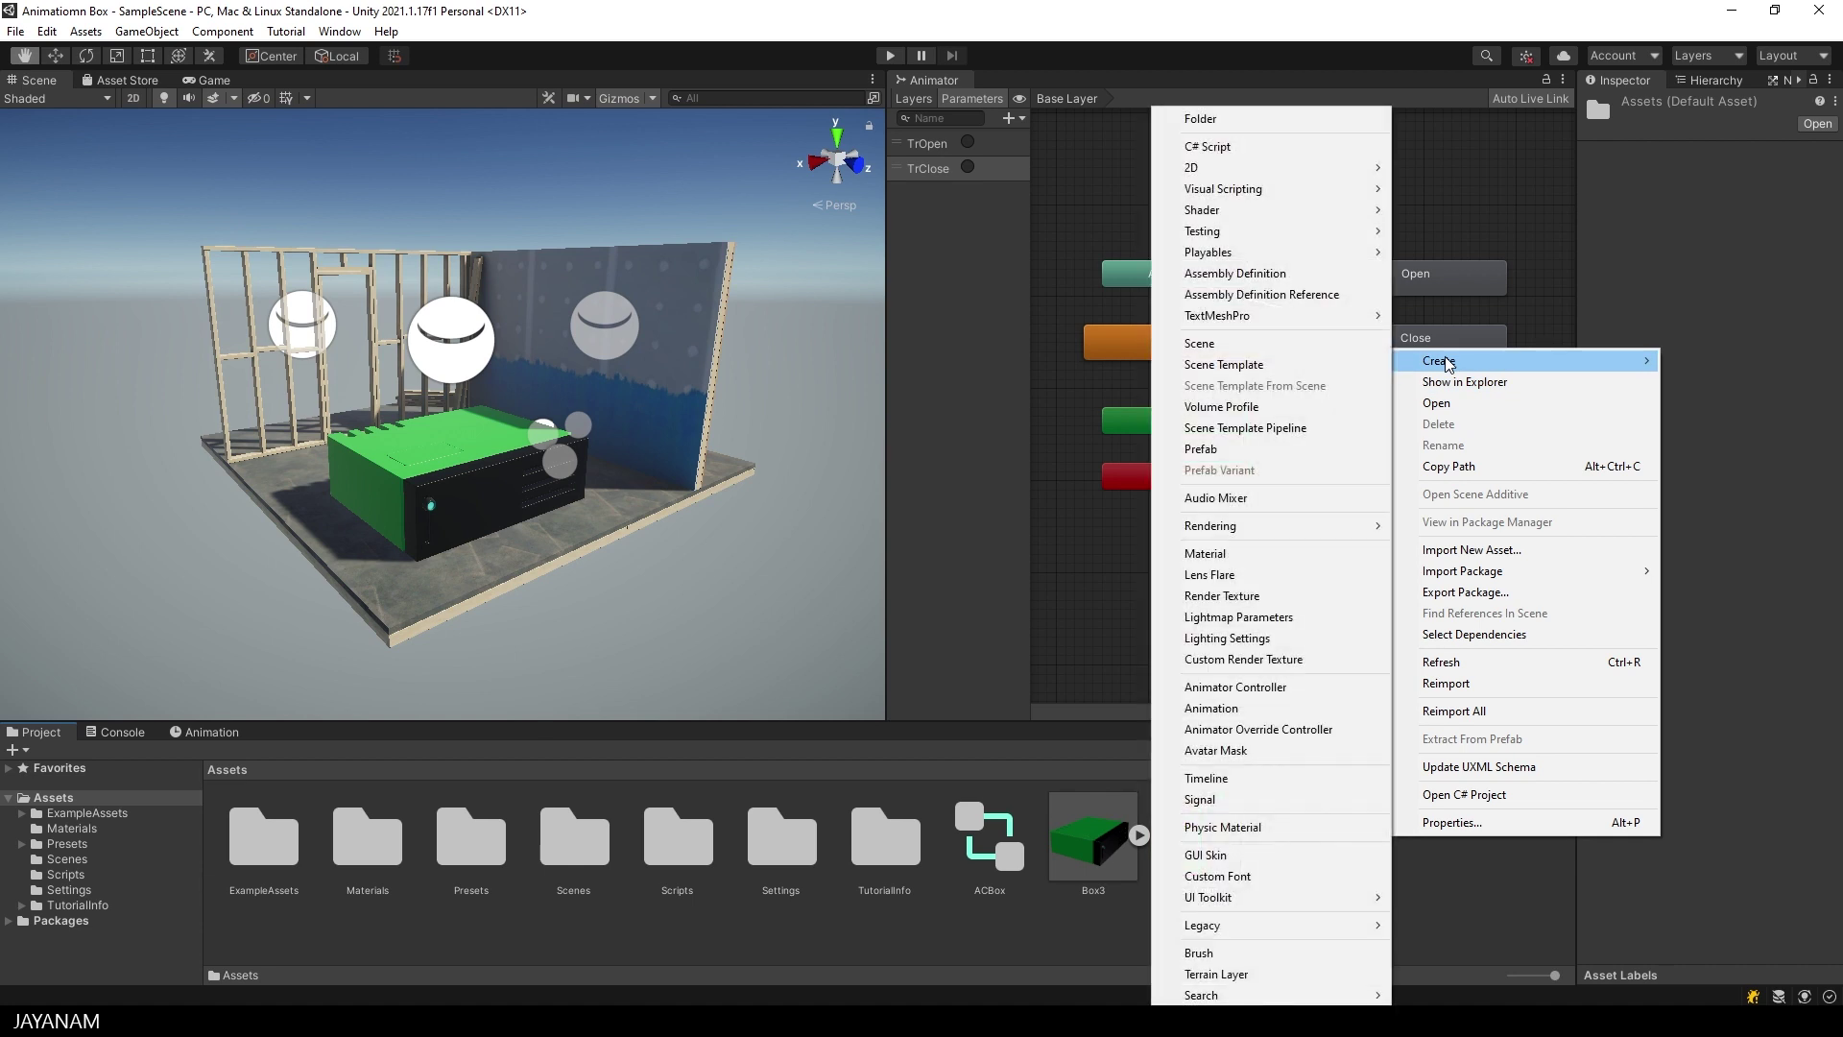
{"action": "left_click", "coordinate": [1203, 148]}
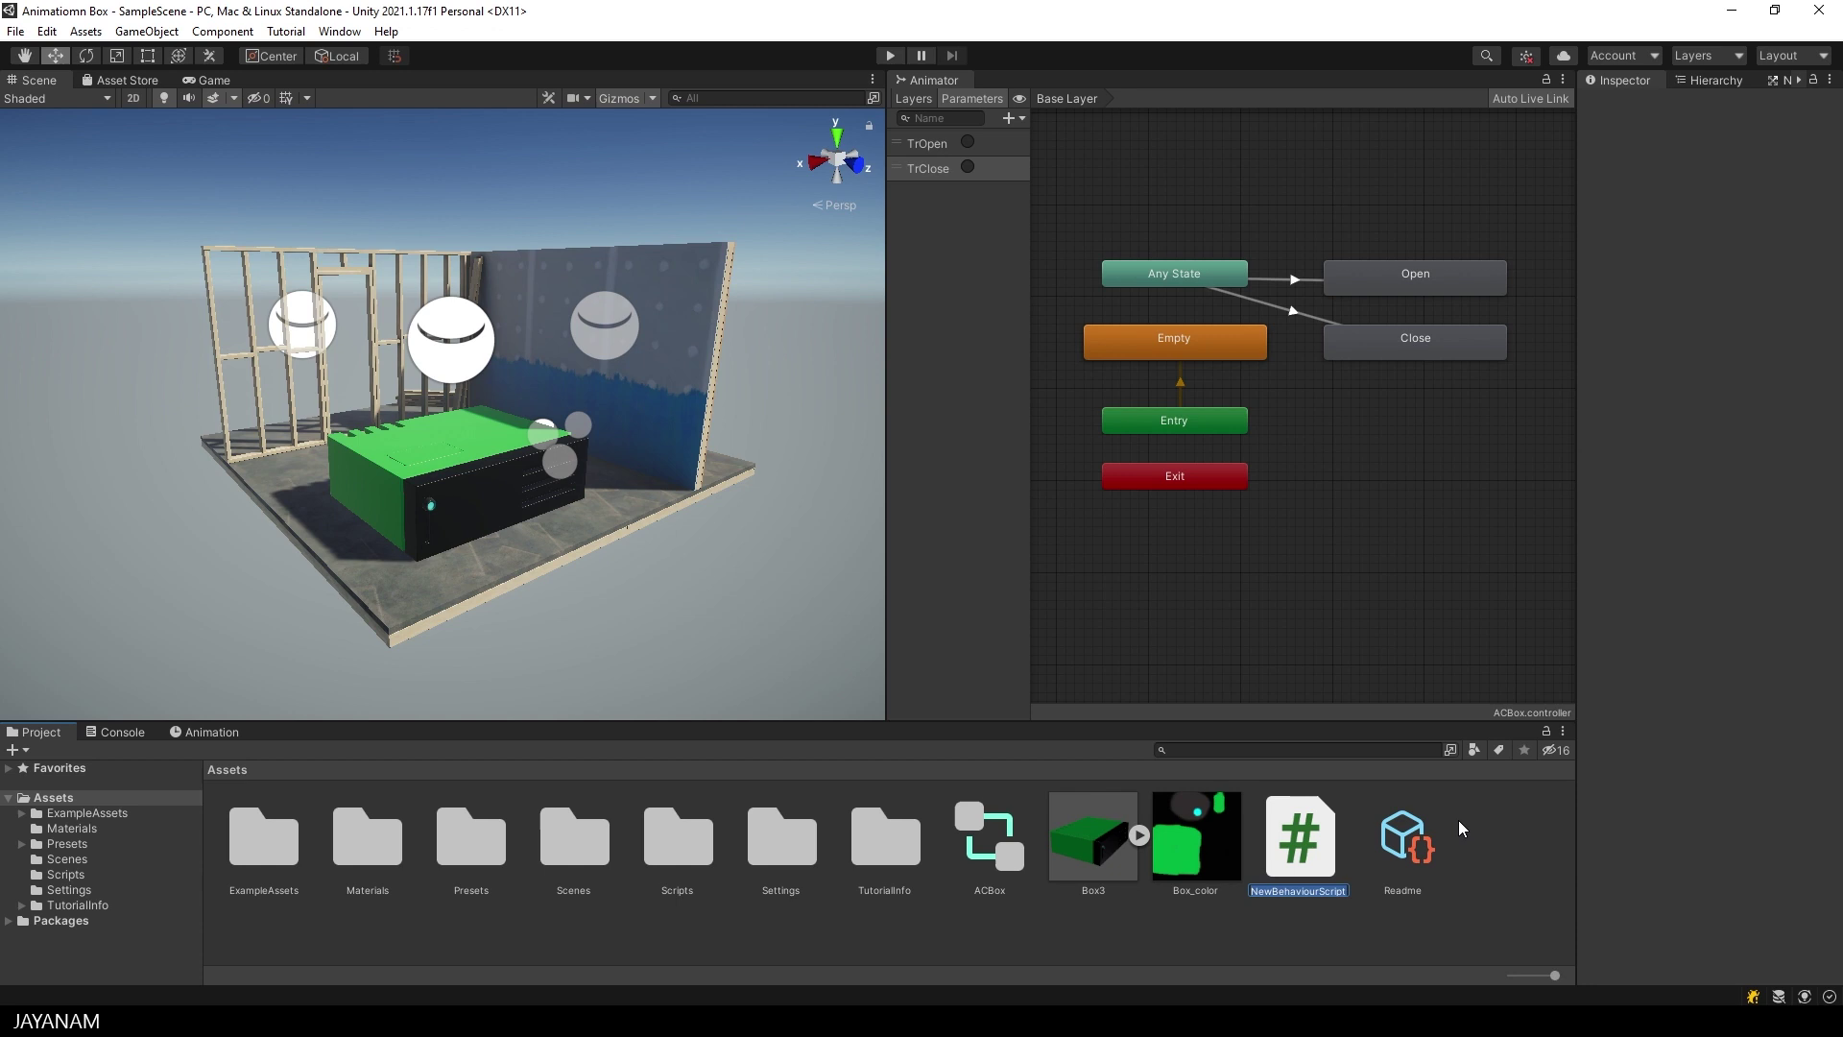
{"action": "type", "text": "OpenClose"}
{"action": "key", "text": "Return"}
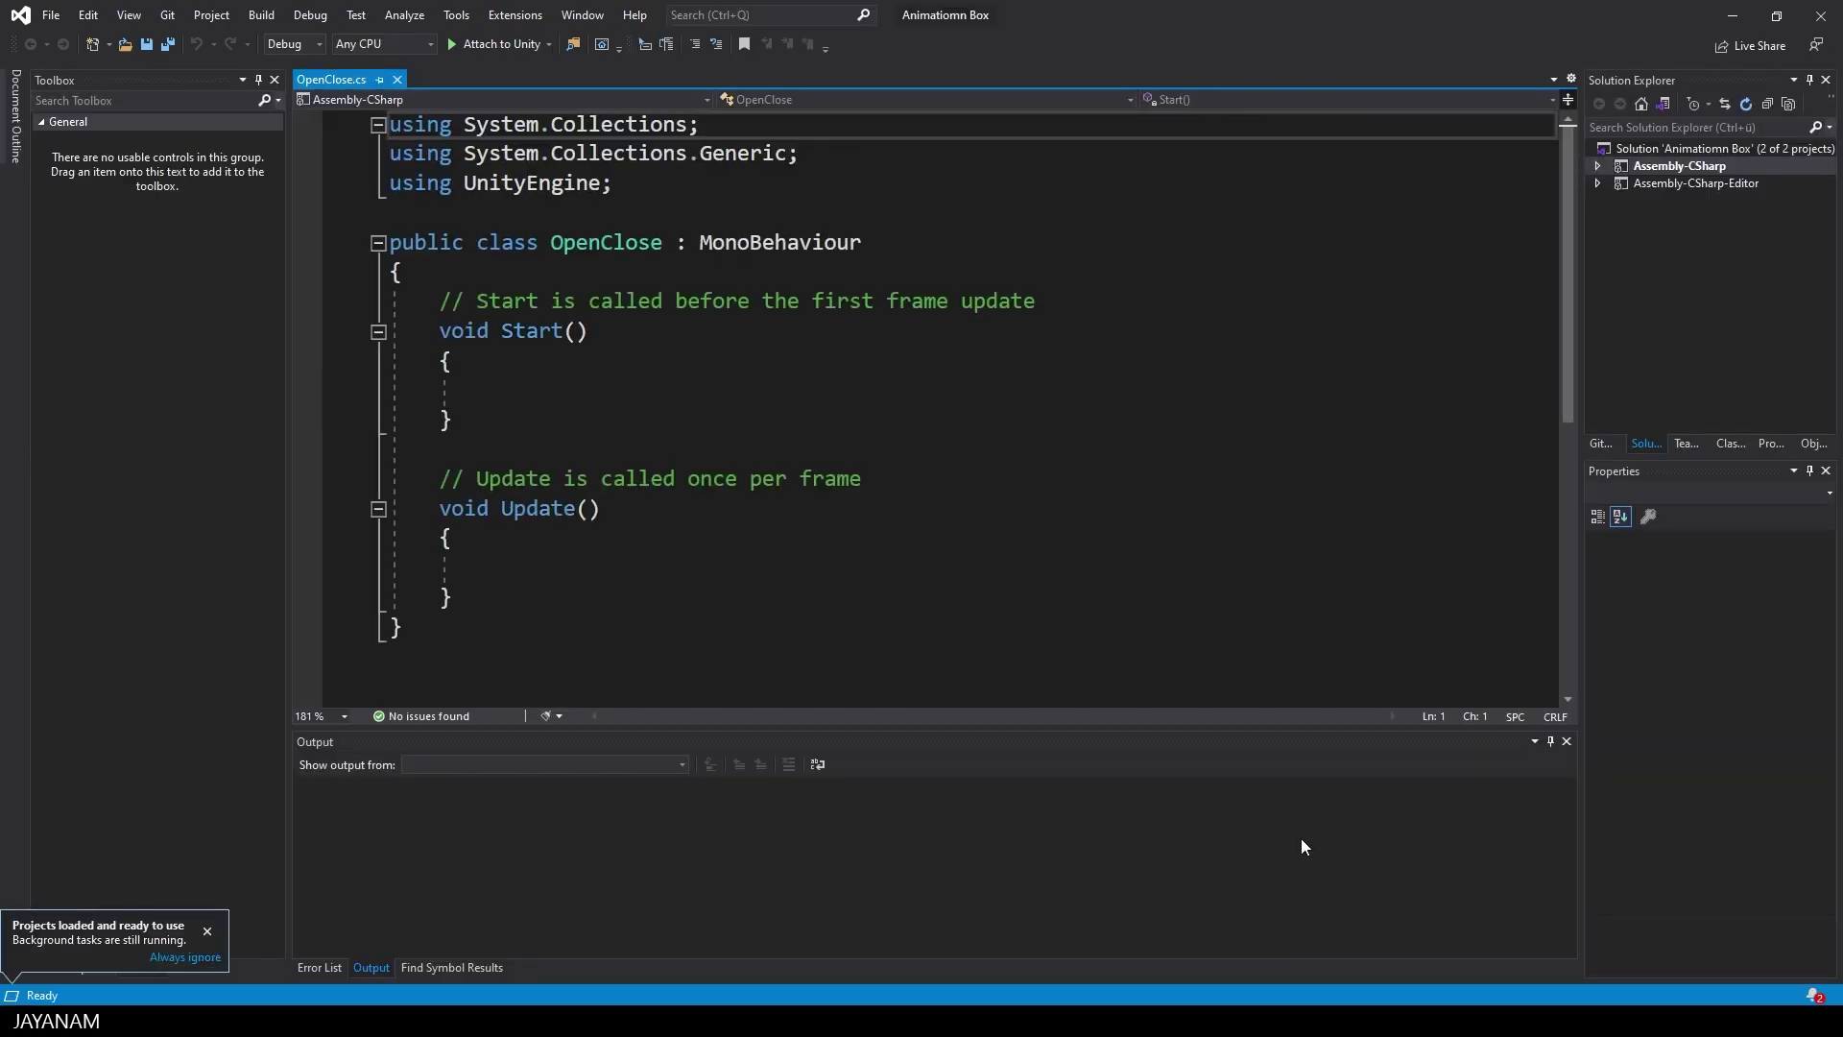
- Declare 'private Animator mAnimator;' at the top of the OpenClose class
{"action": "left_click", "coordinate": [207, 931]}
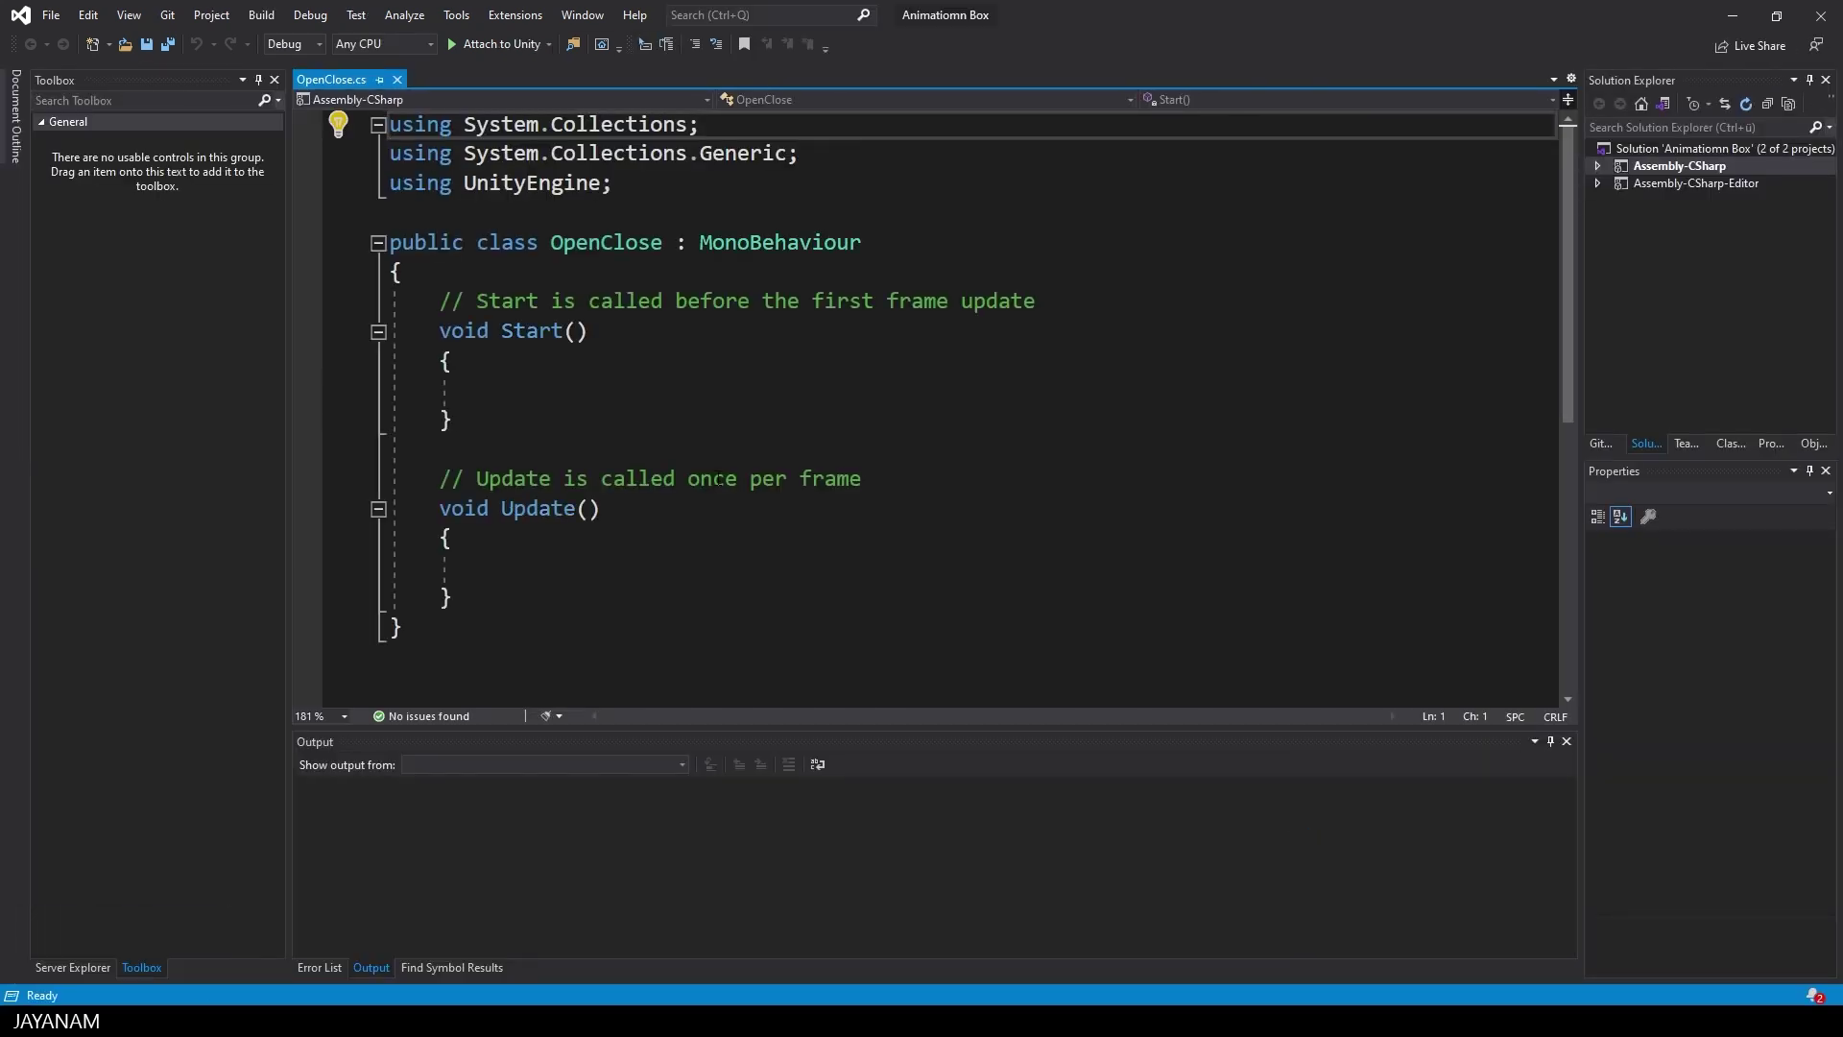
{"action": "left_click", "coordinate": [469, 284]}
{"action": "key", "text": "Return"}
{"action": "type", "text": "priva"}
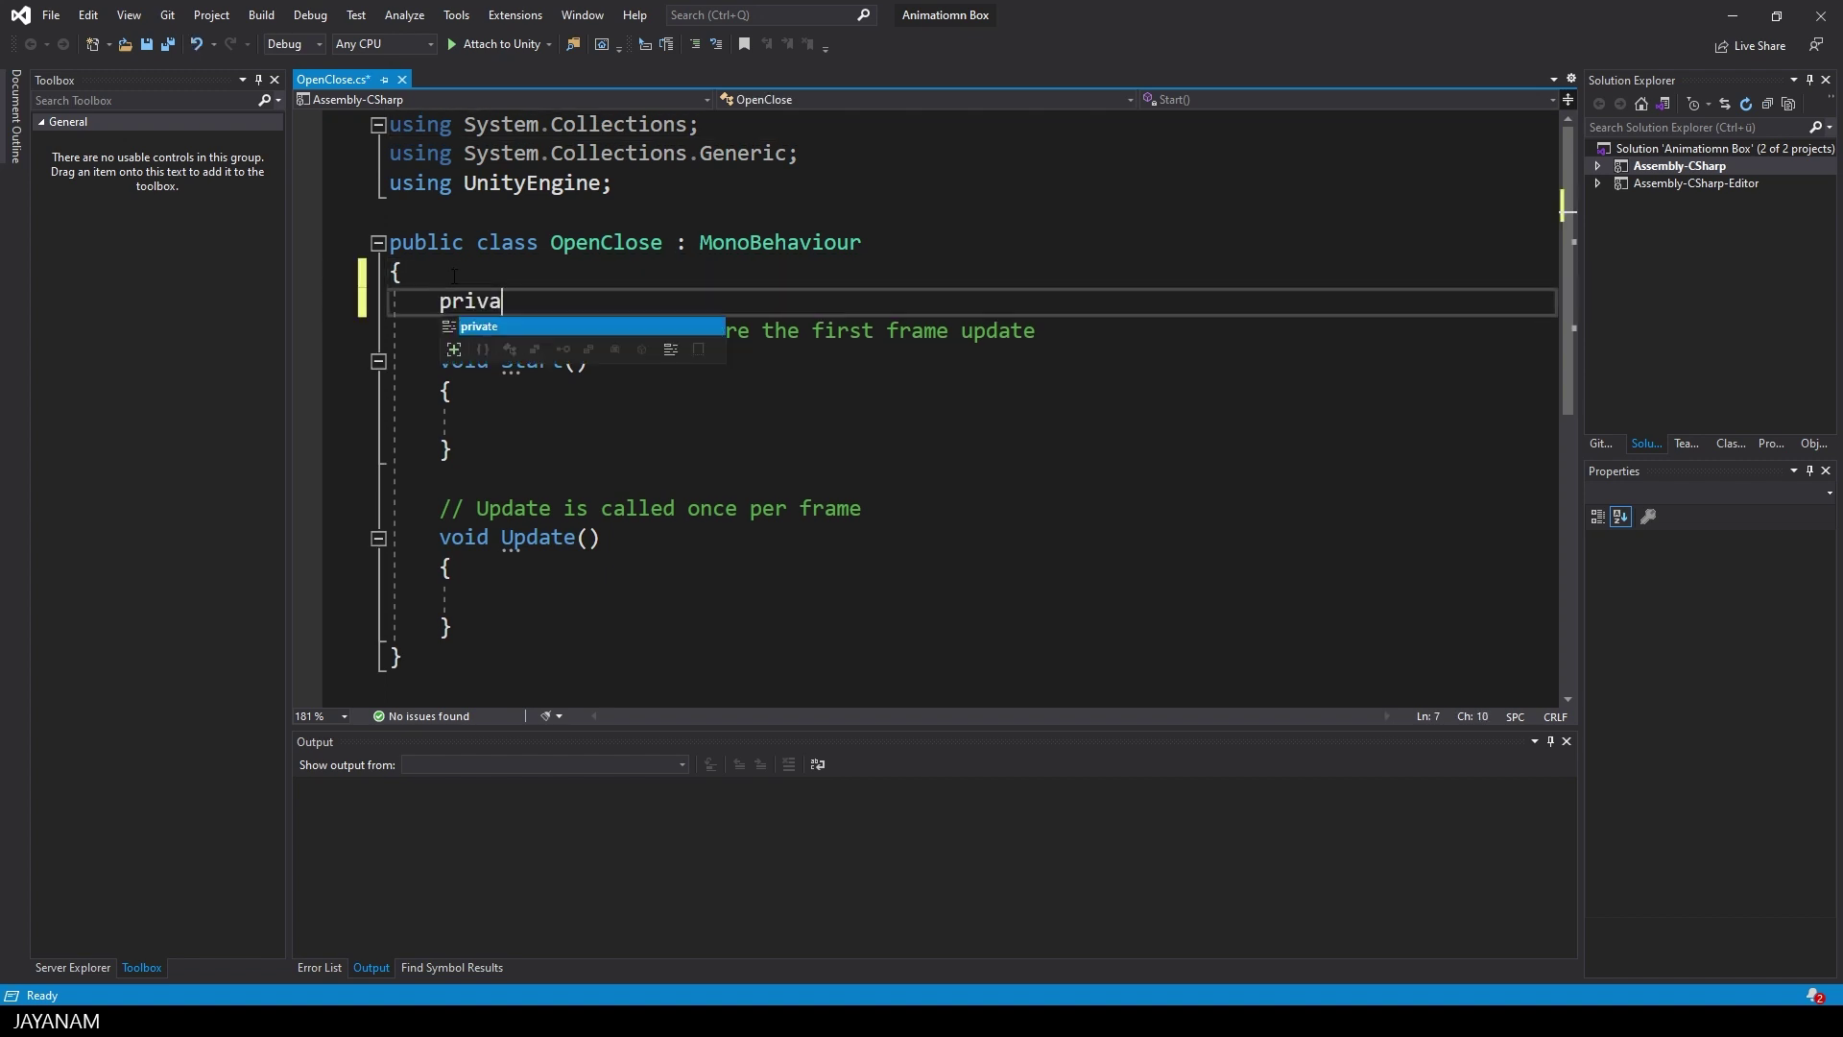
{"action": "type", "text": "te Animator "}
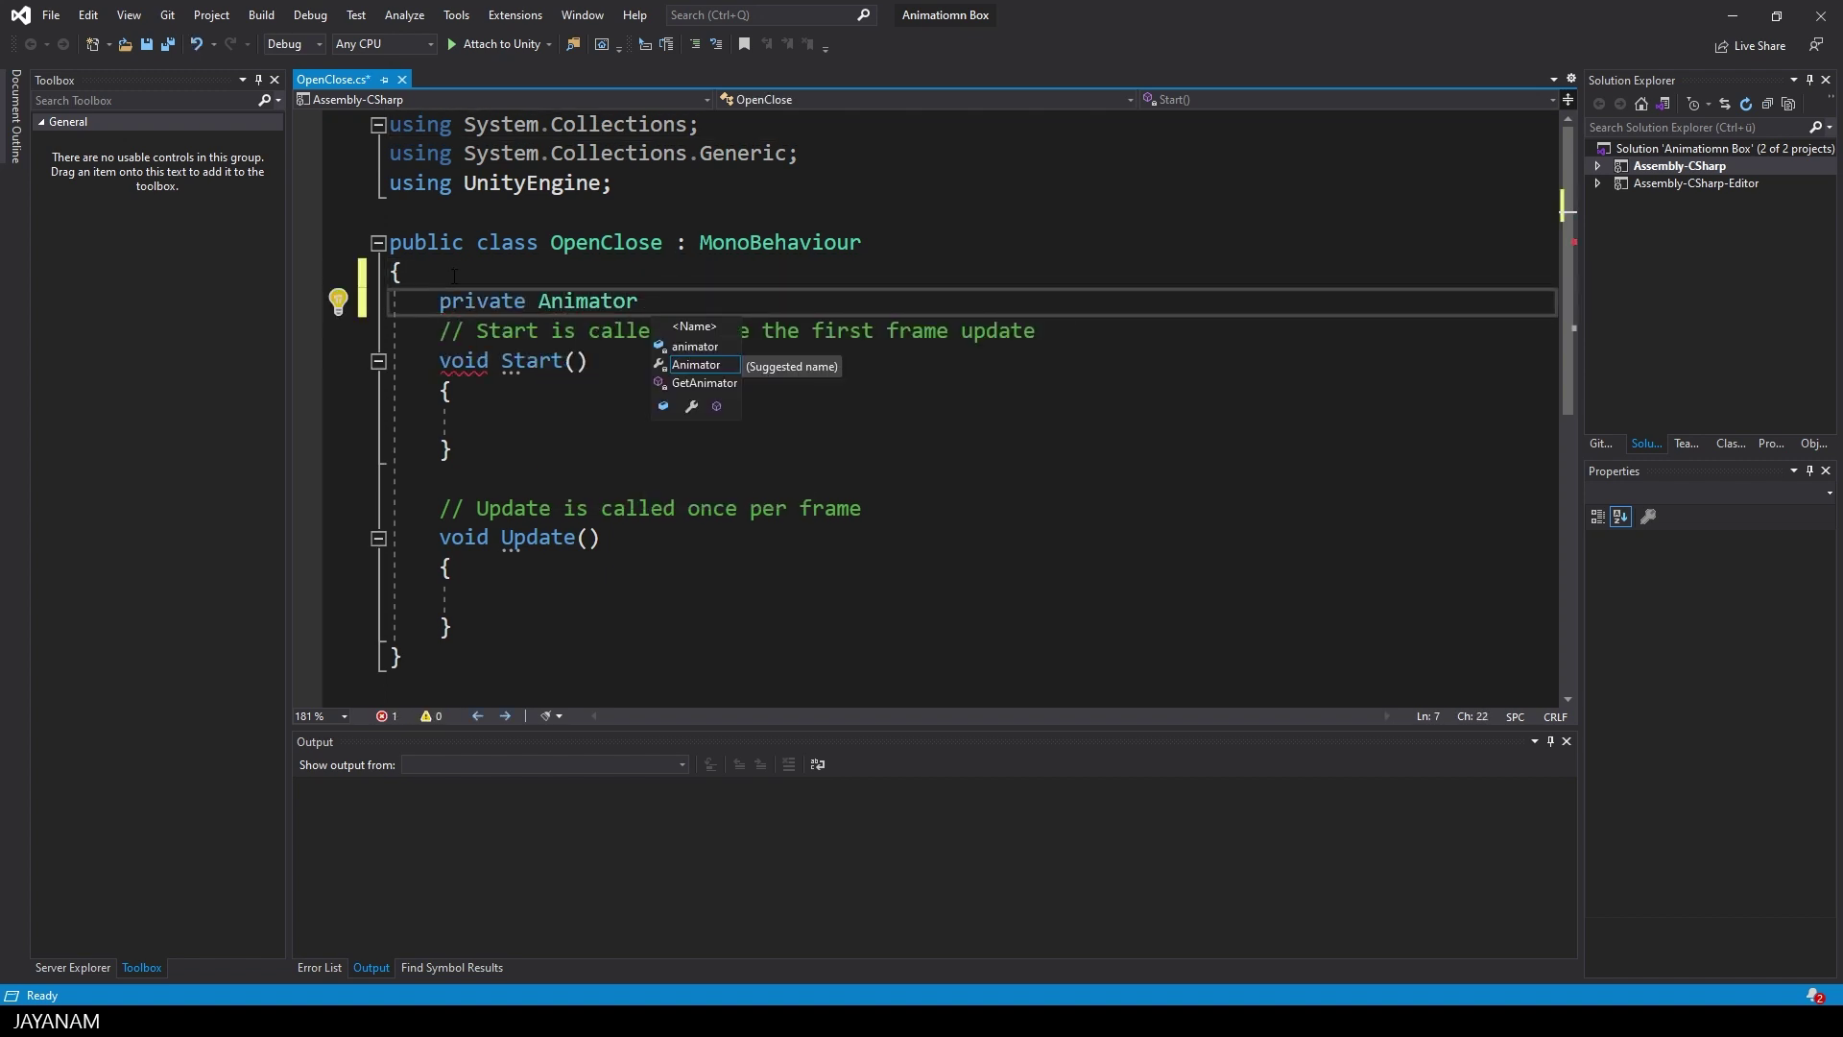
{"action": "type", "text": "mAnimator"}
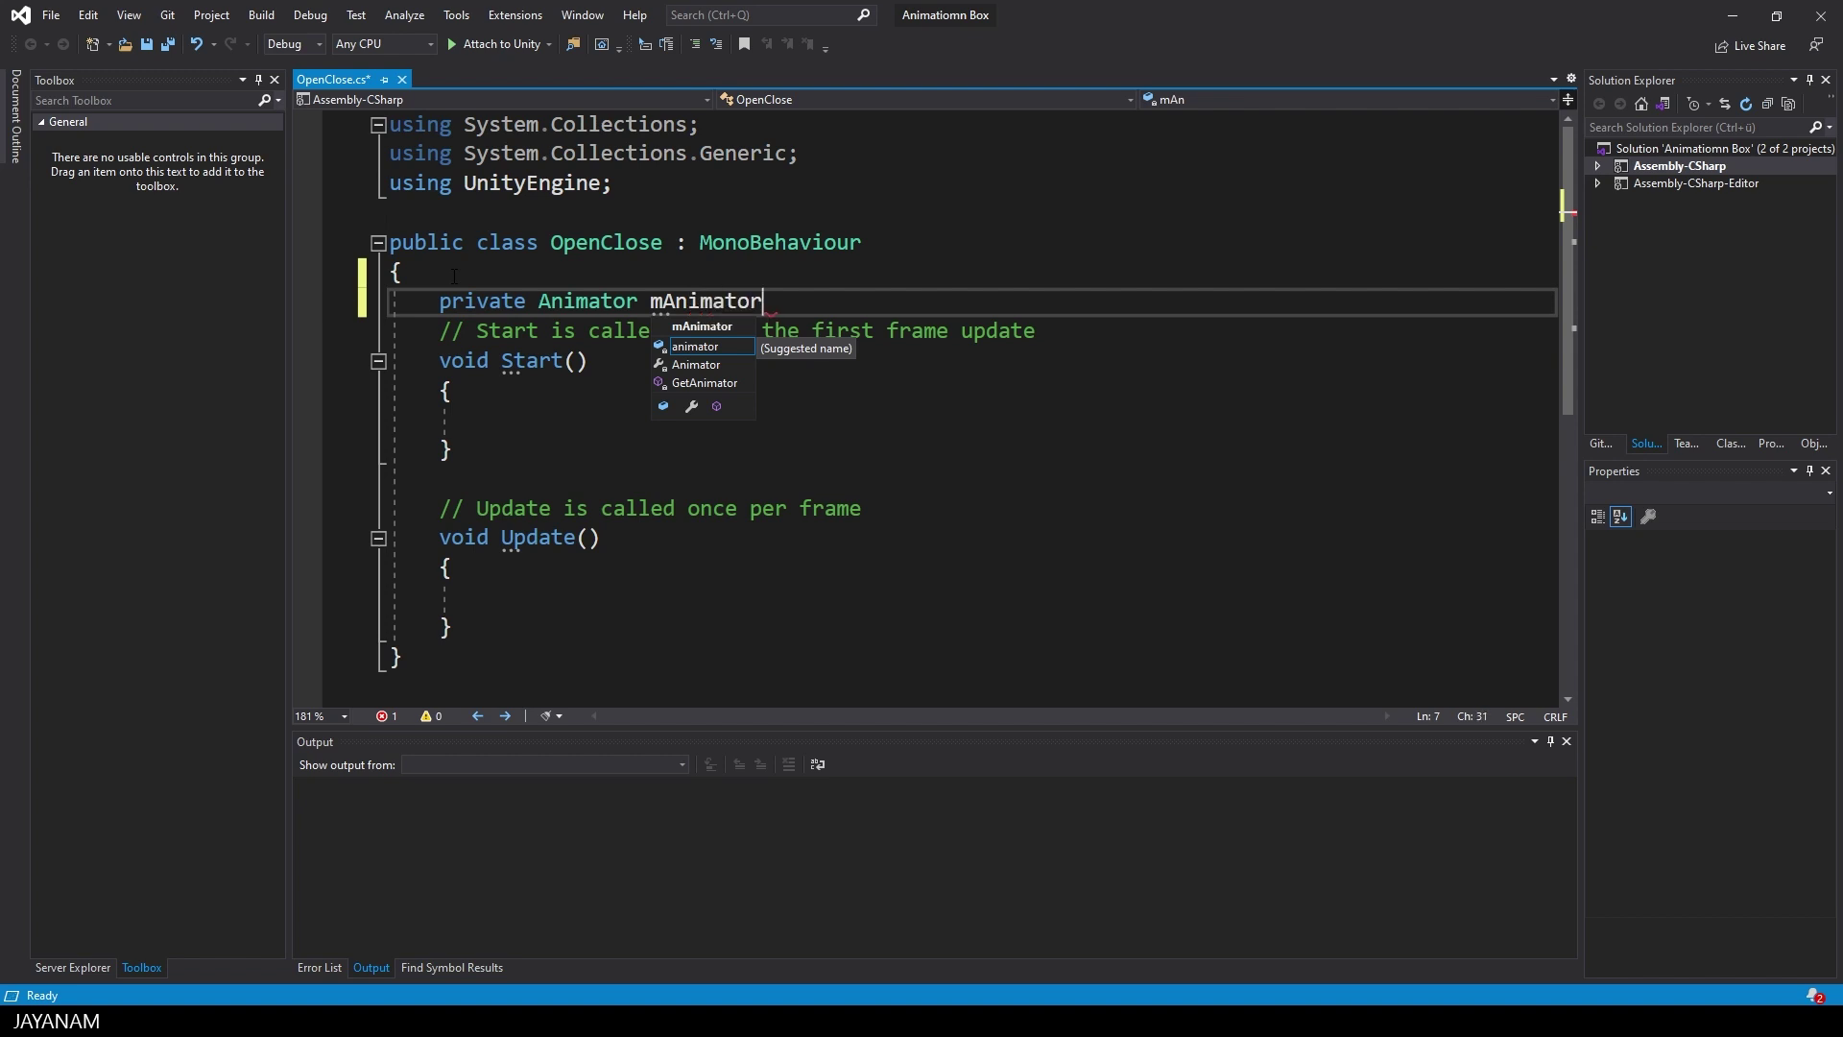
{"action": "type", "text": ";"}
{"action": "key", "text": "Return"}
- Assign 'mAnimator = GetComponent<Animator>();' inside Start() and save the file
{"action": "key", "text": "Down"}
{"action": "key", "text": "Down"}
{"action": "key", "text": "Down"}
{"action": "key", "text": "Down"}
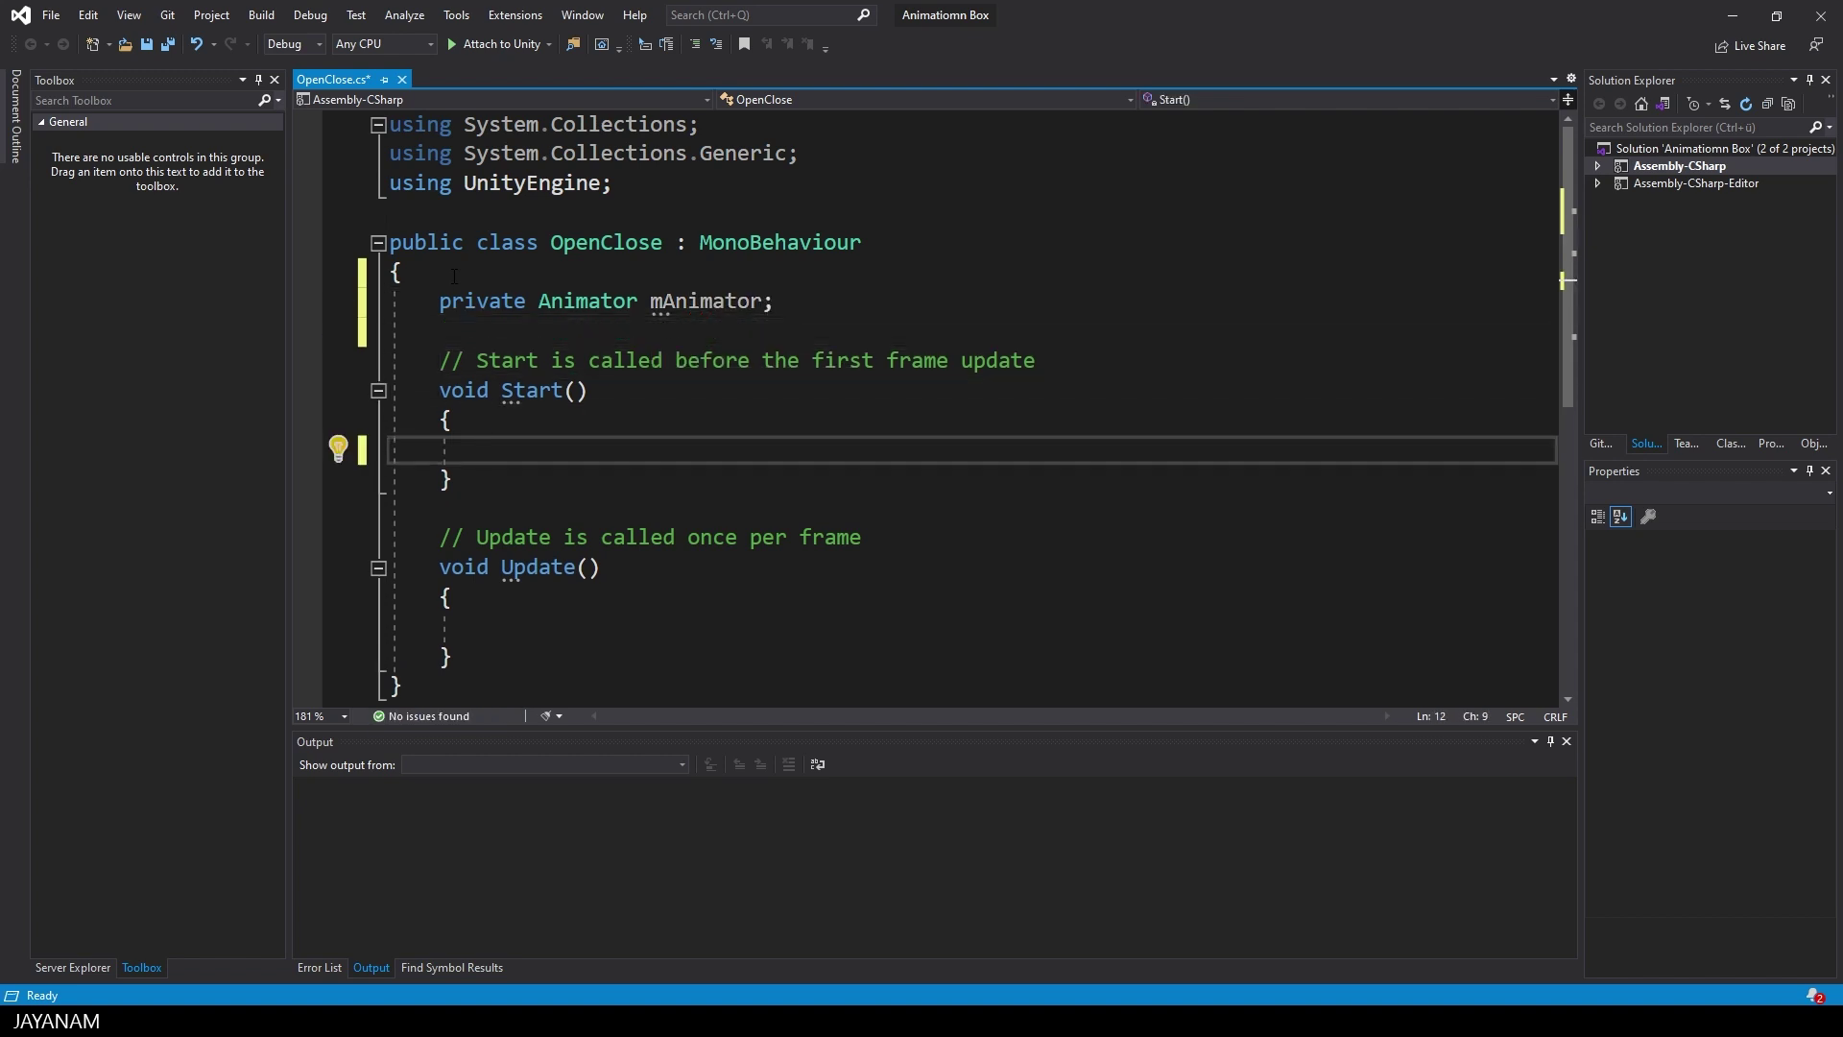
{"action": "type", "text": "mAnimator"}
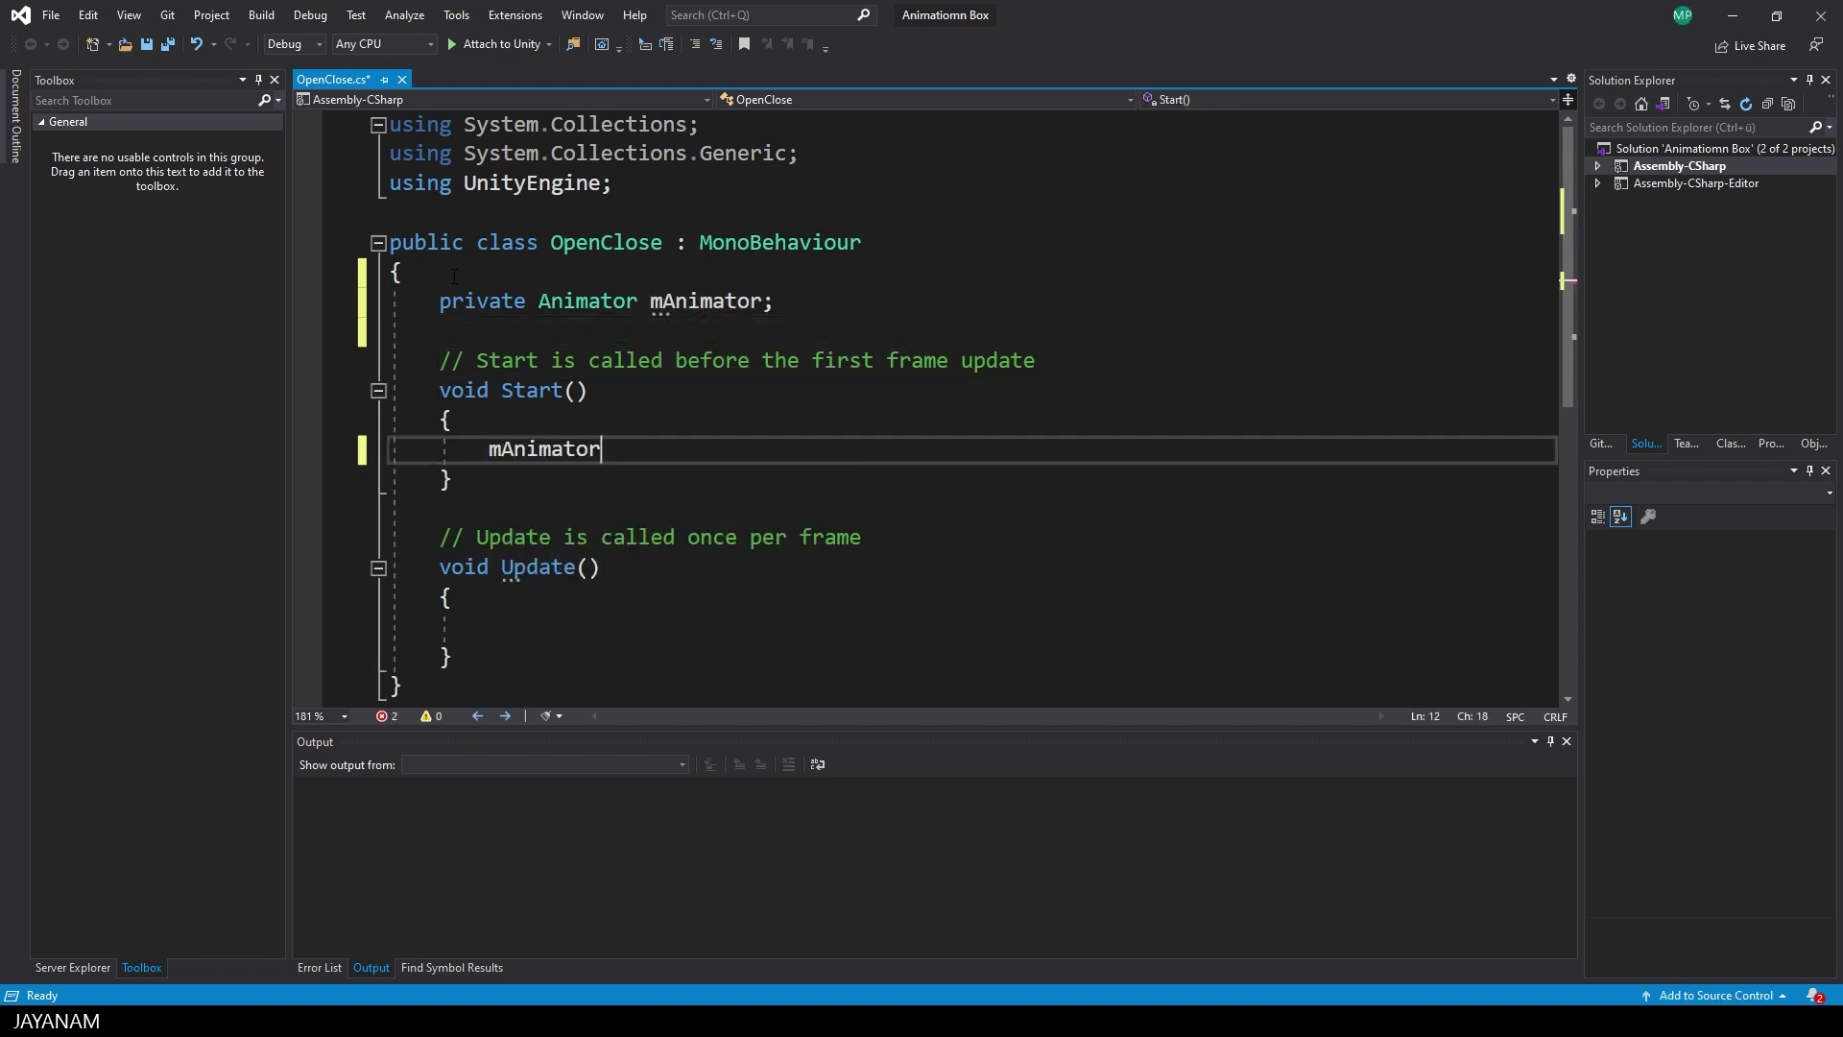
{"action": "type", "text": " = GetC"}
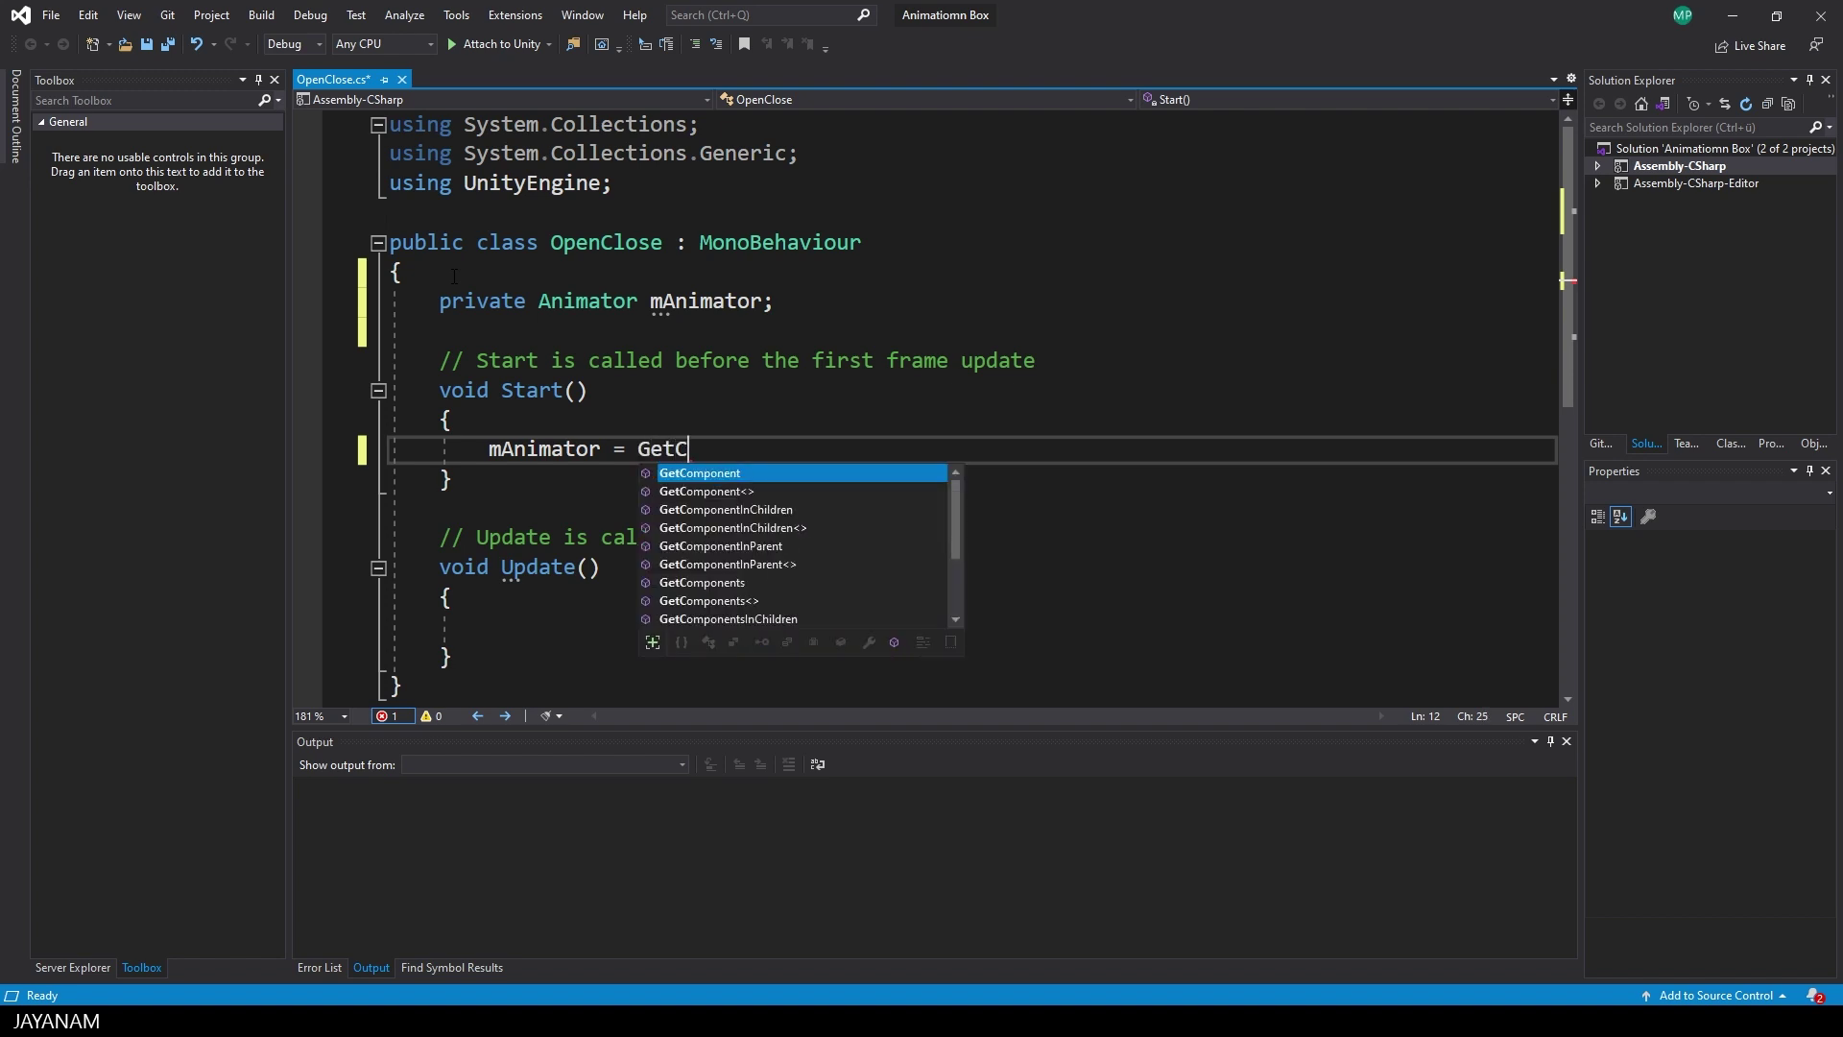
{"action": "key", "text": "Tab"}
{"action": "type", "text": "<Anim"}
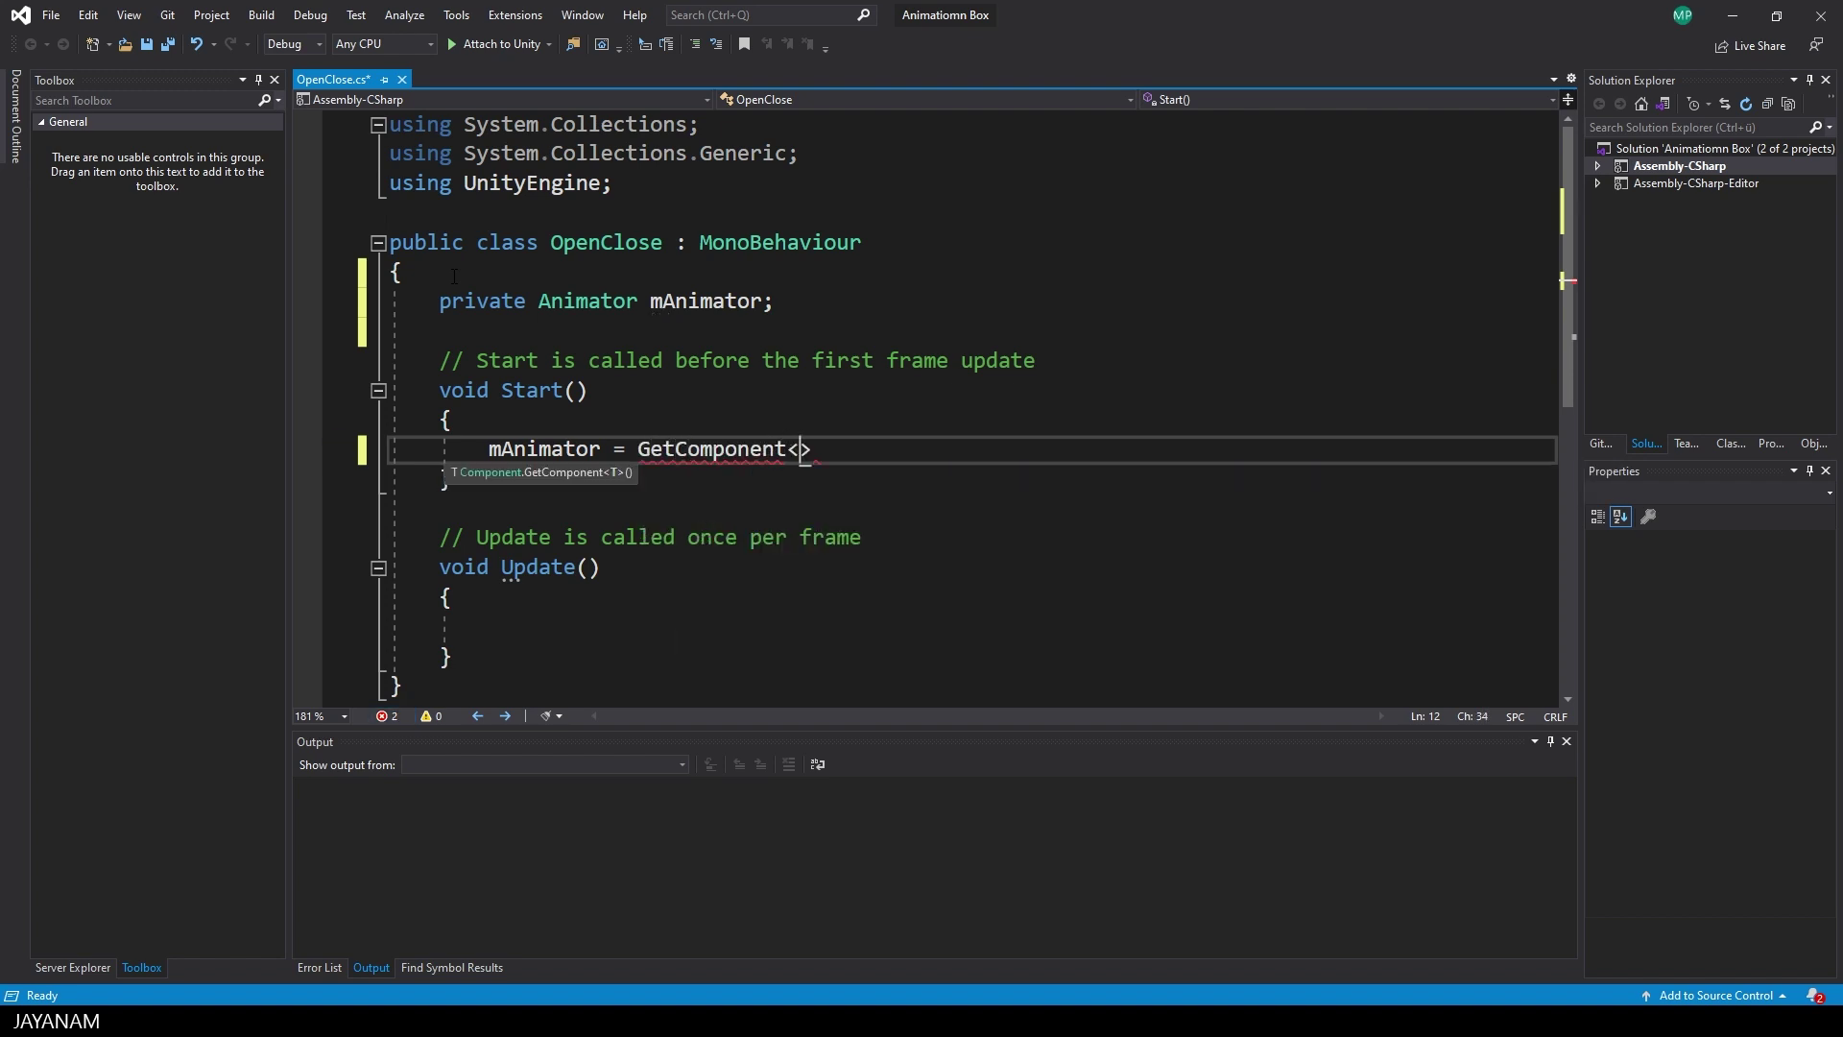
{"action": "key", "text": "Tab"}
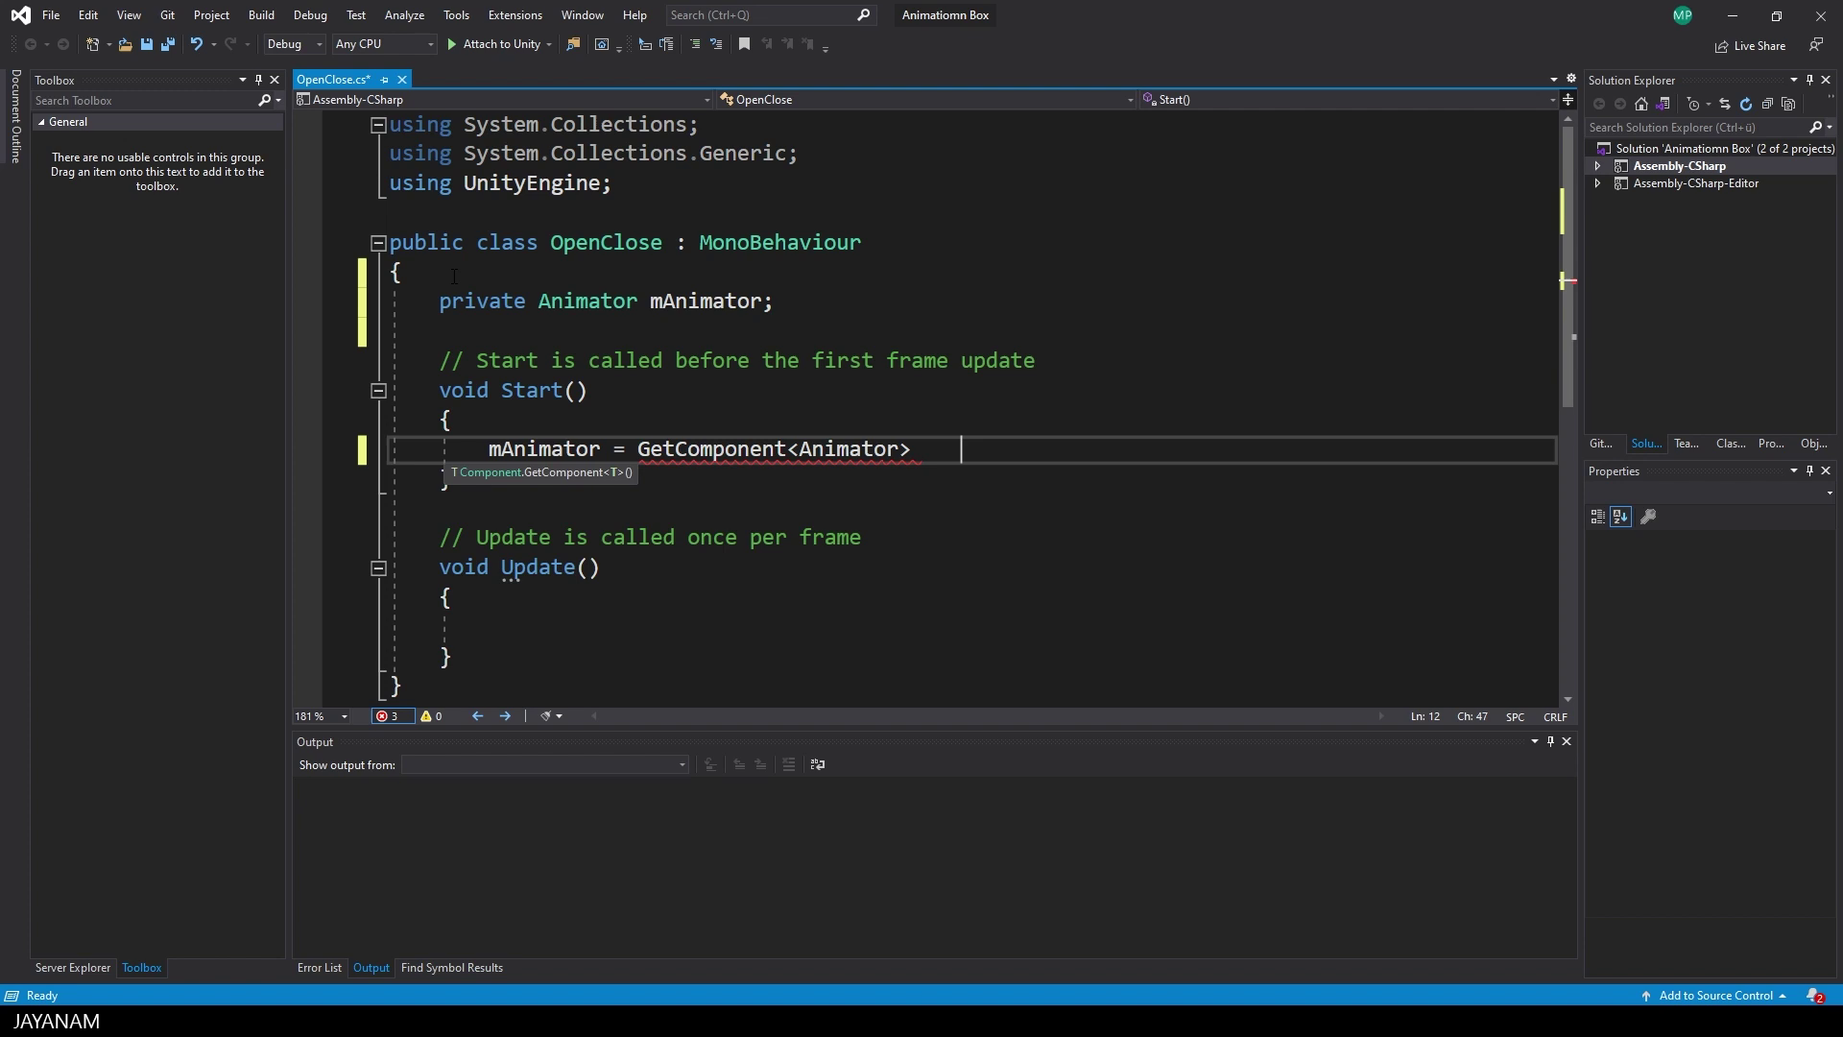
{"action": "type", "text": ">();"}
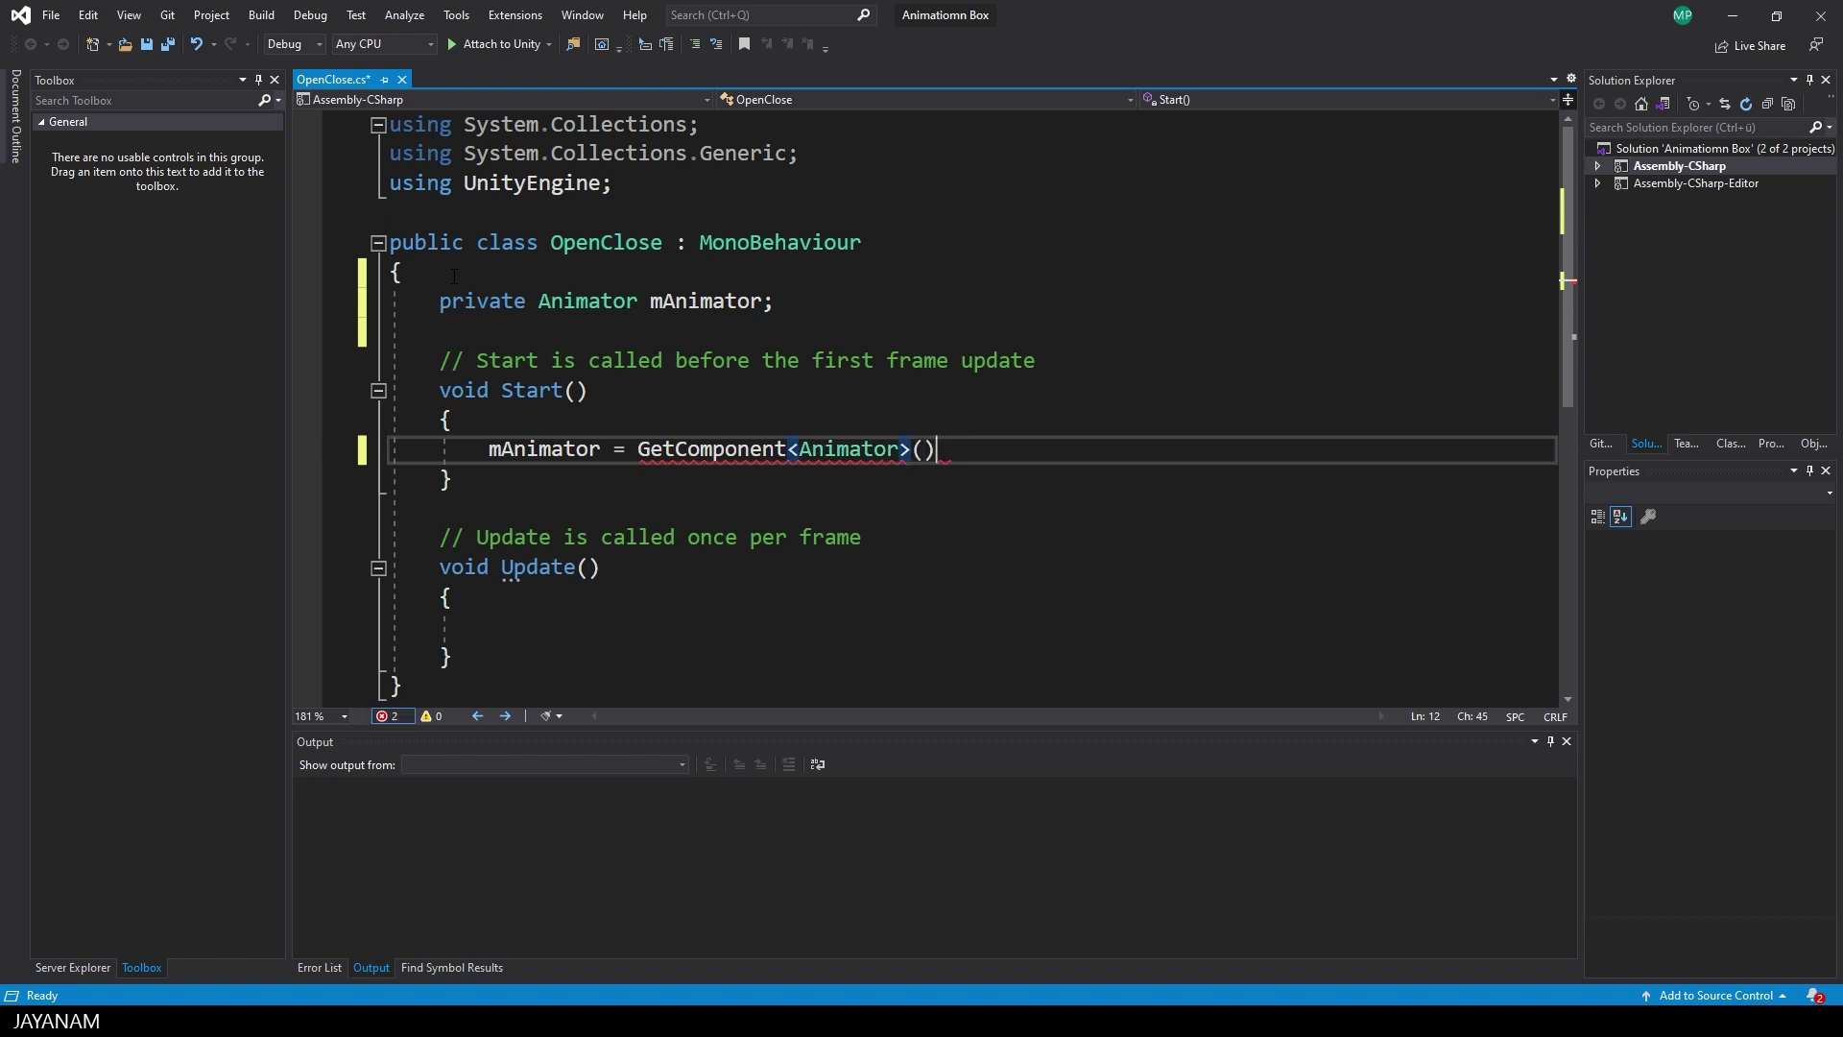
{"action": "key", "text": "ctrl+s"}
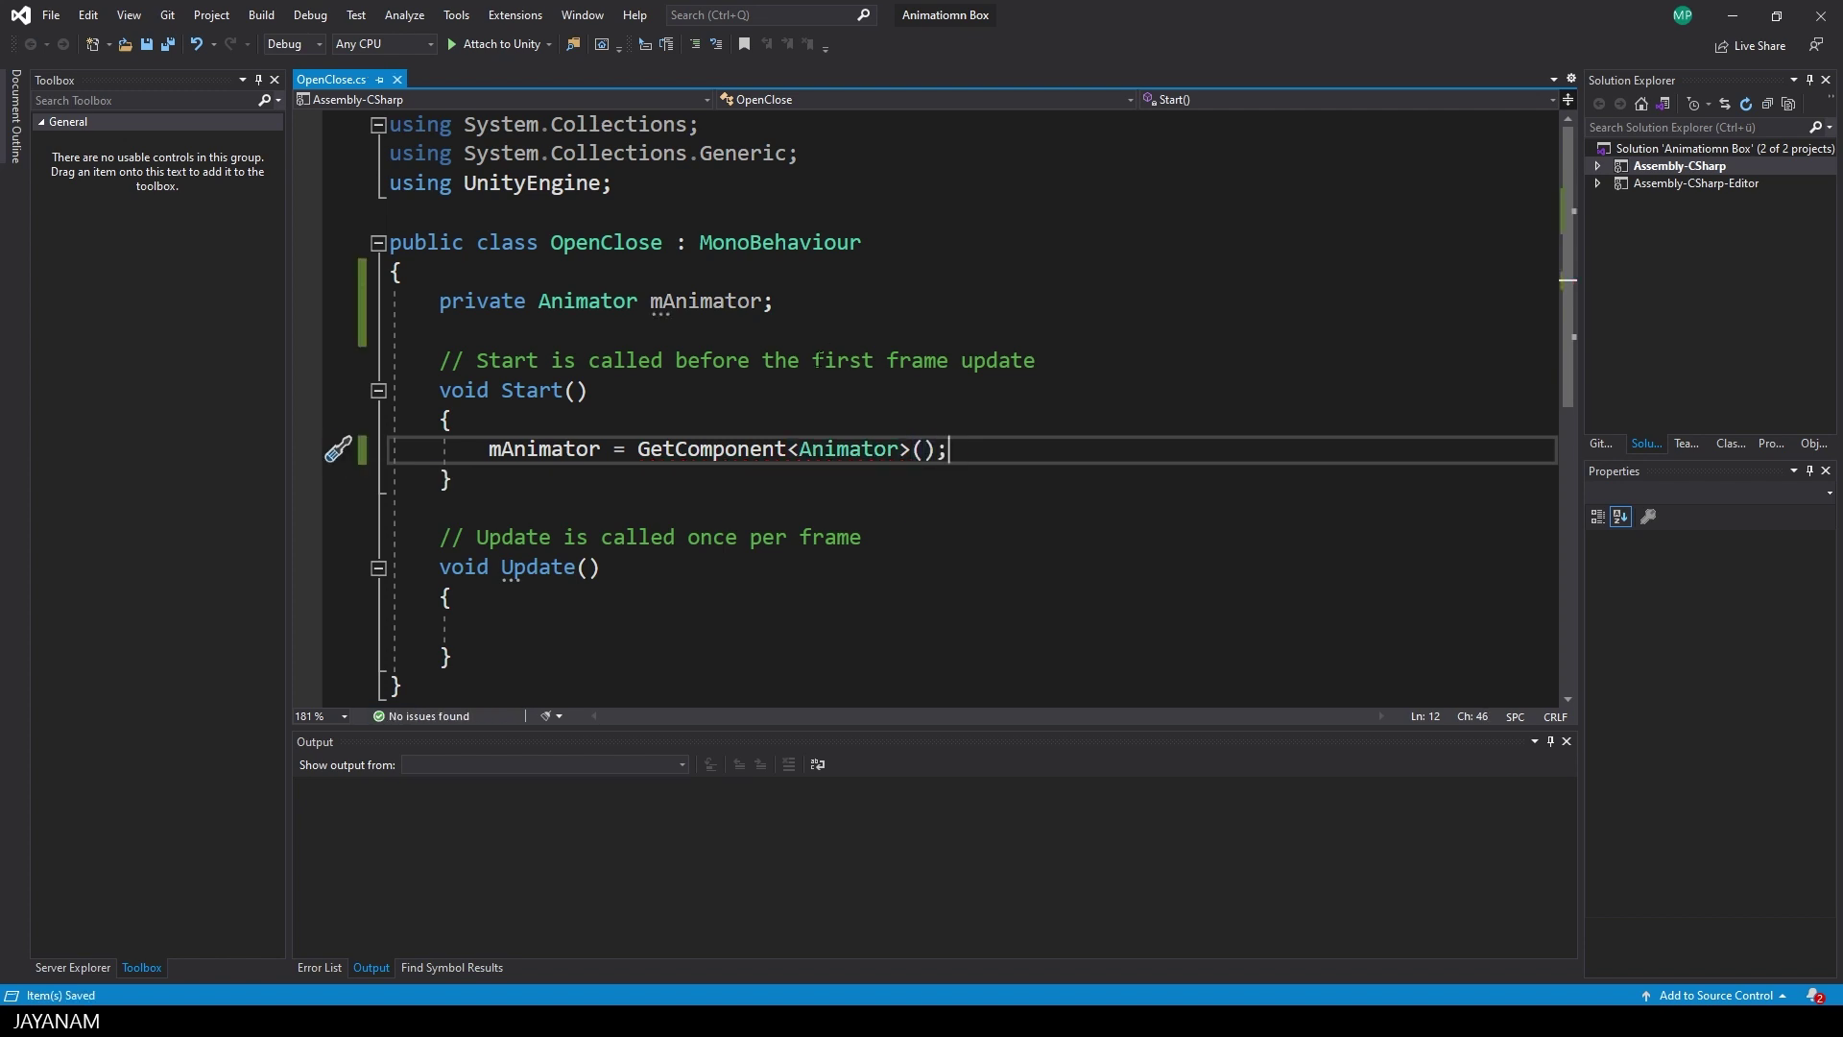
{"action": "left_click", "coordinate": [561, 448]}
{"action": "scroll", "coordinate": [518, 480], "scroll_direction": "down", "scroll_amount": 1}
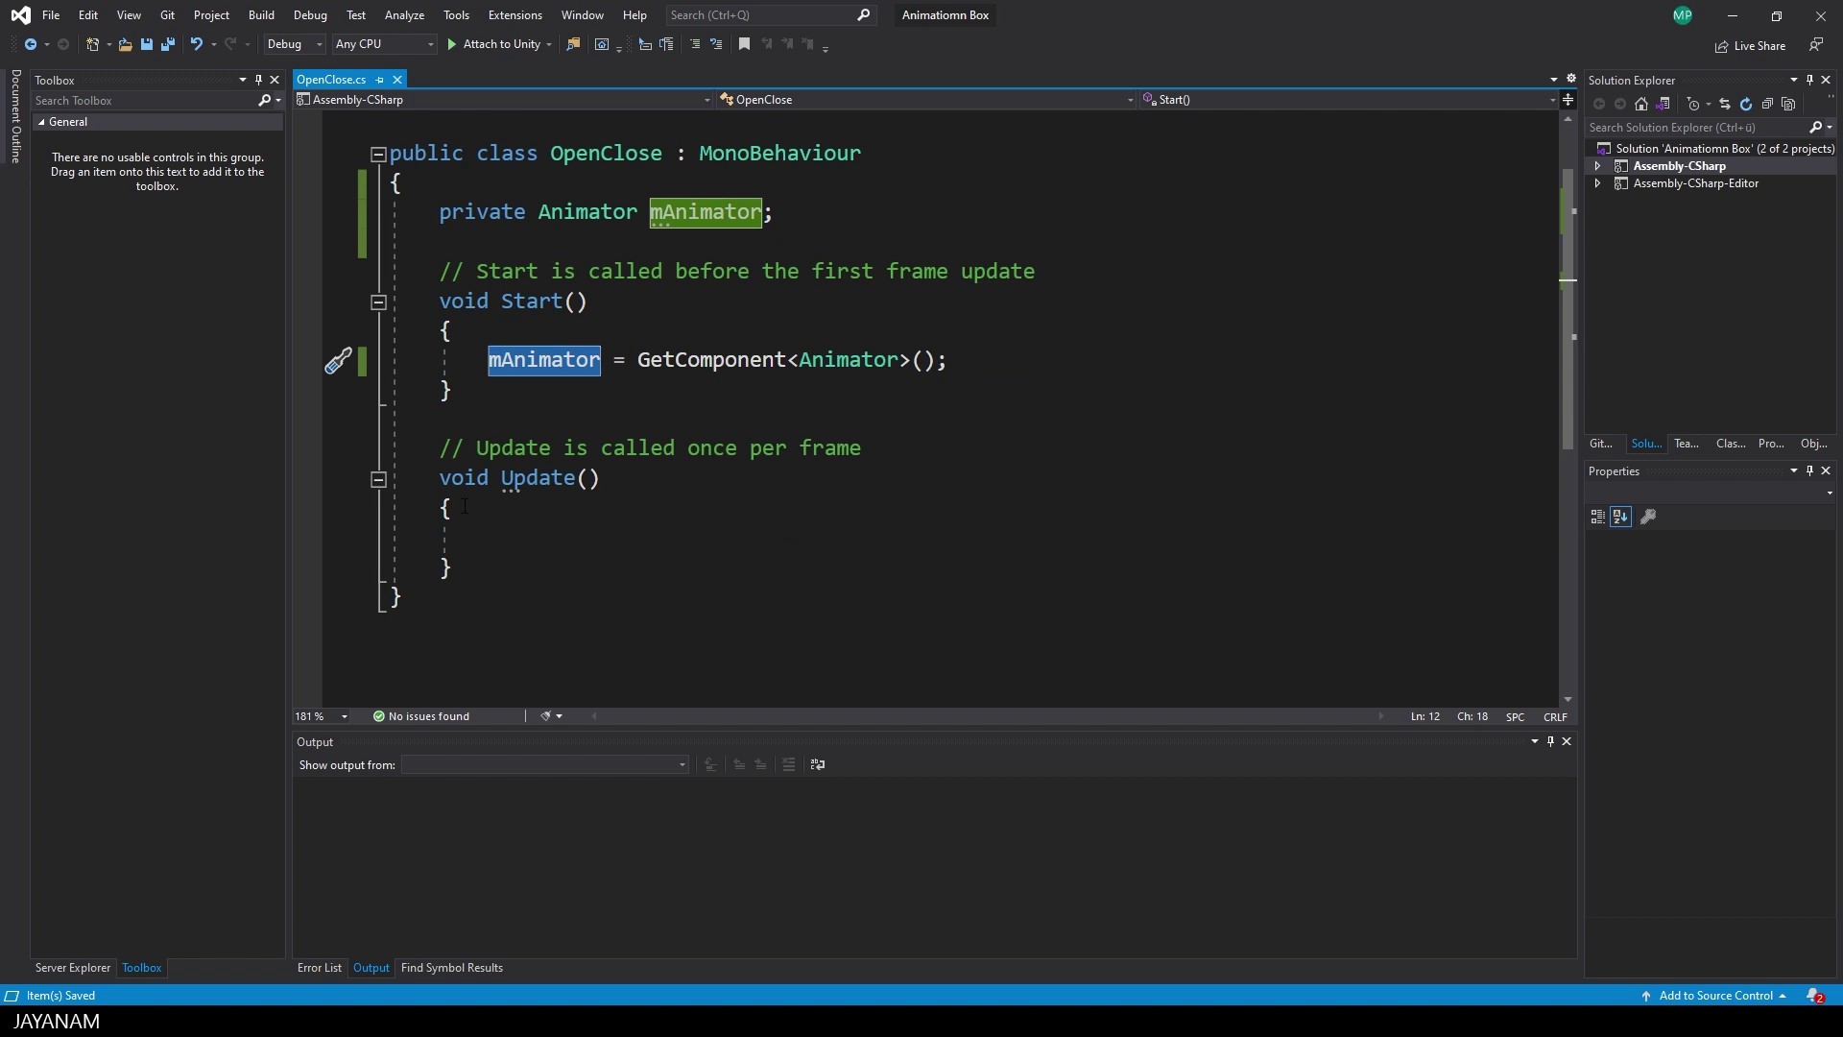
- Add an if(mAnimator != null) block inside Update()
{"action": "left_click", "coordinate": [451, 537]}
{"action": "key", "text": "Tab"}
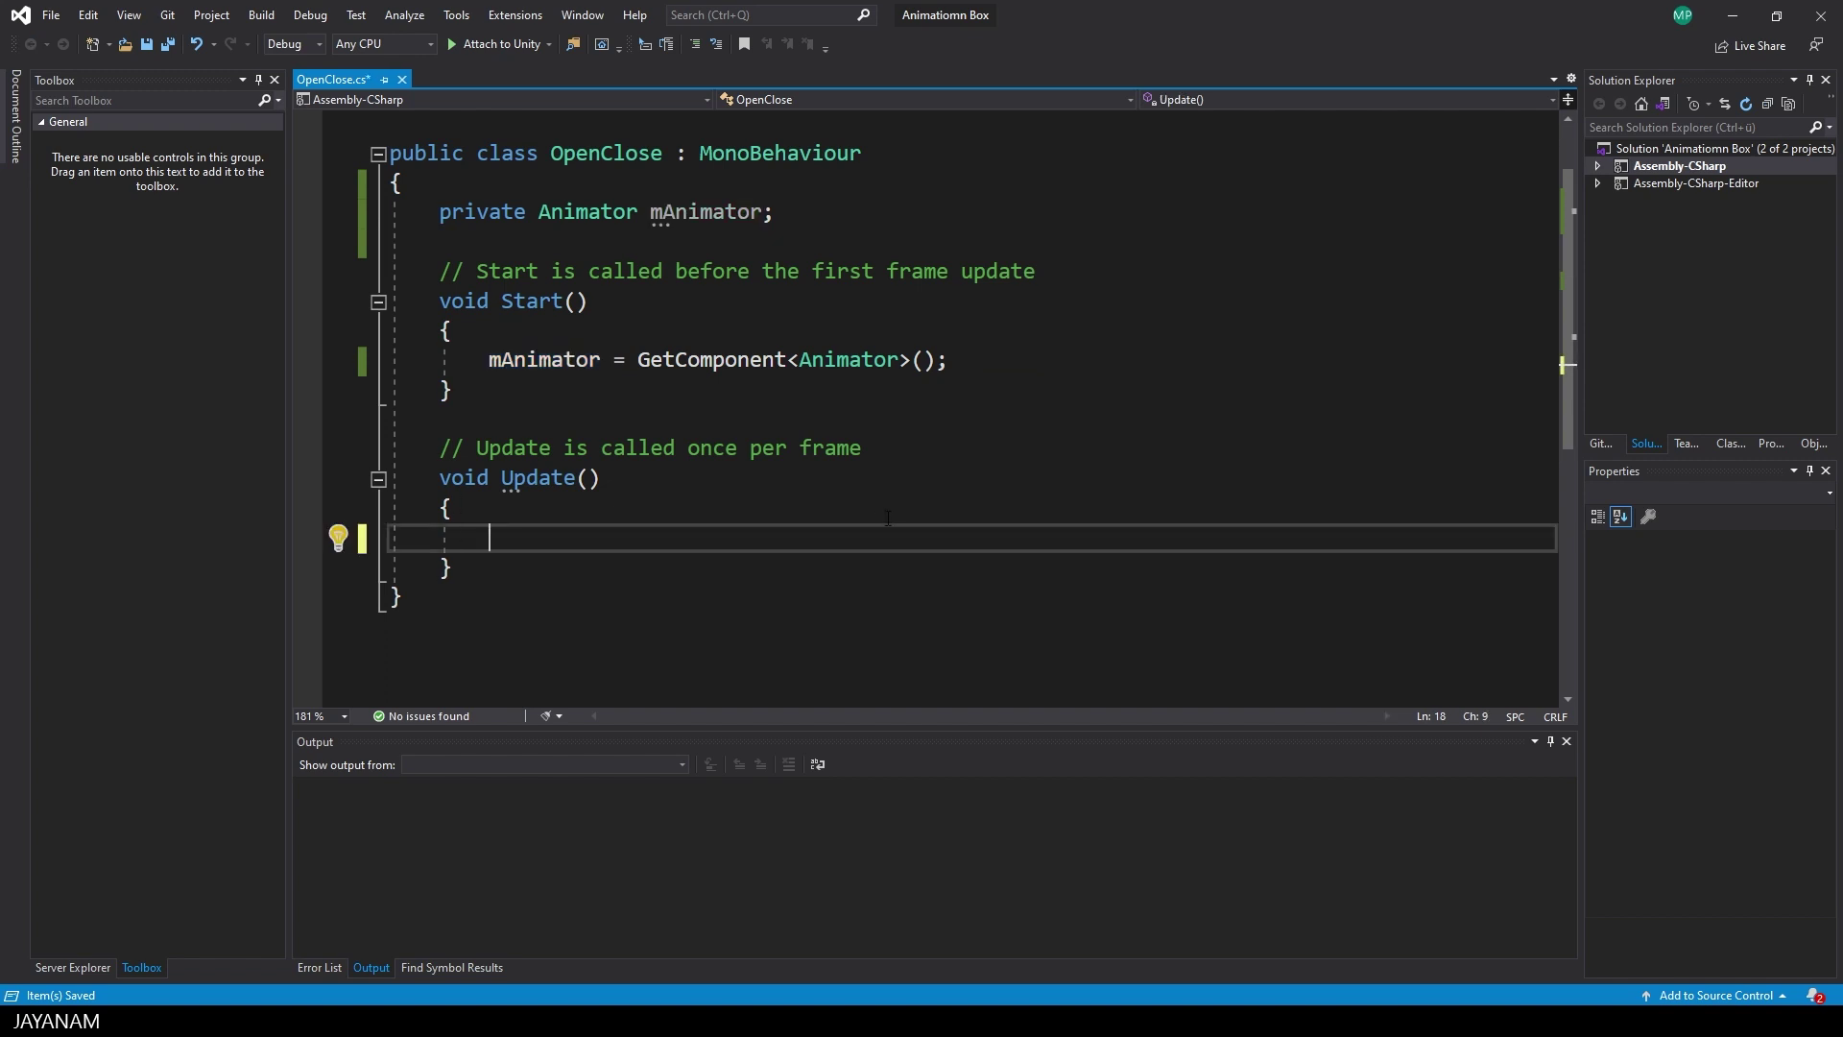
{"action": "type", "text": "if(mAnimator "}
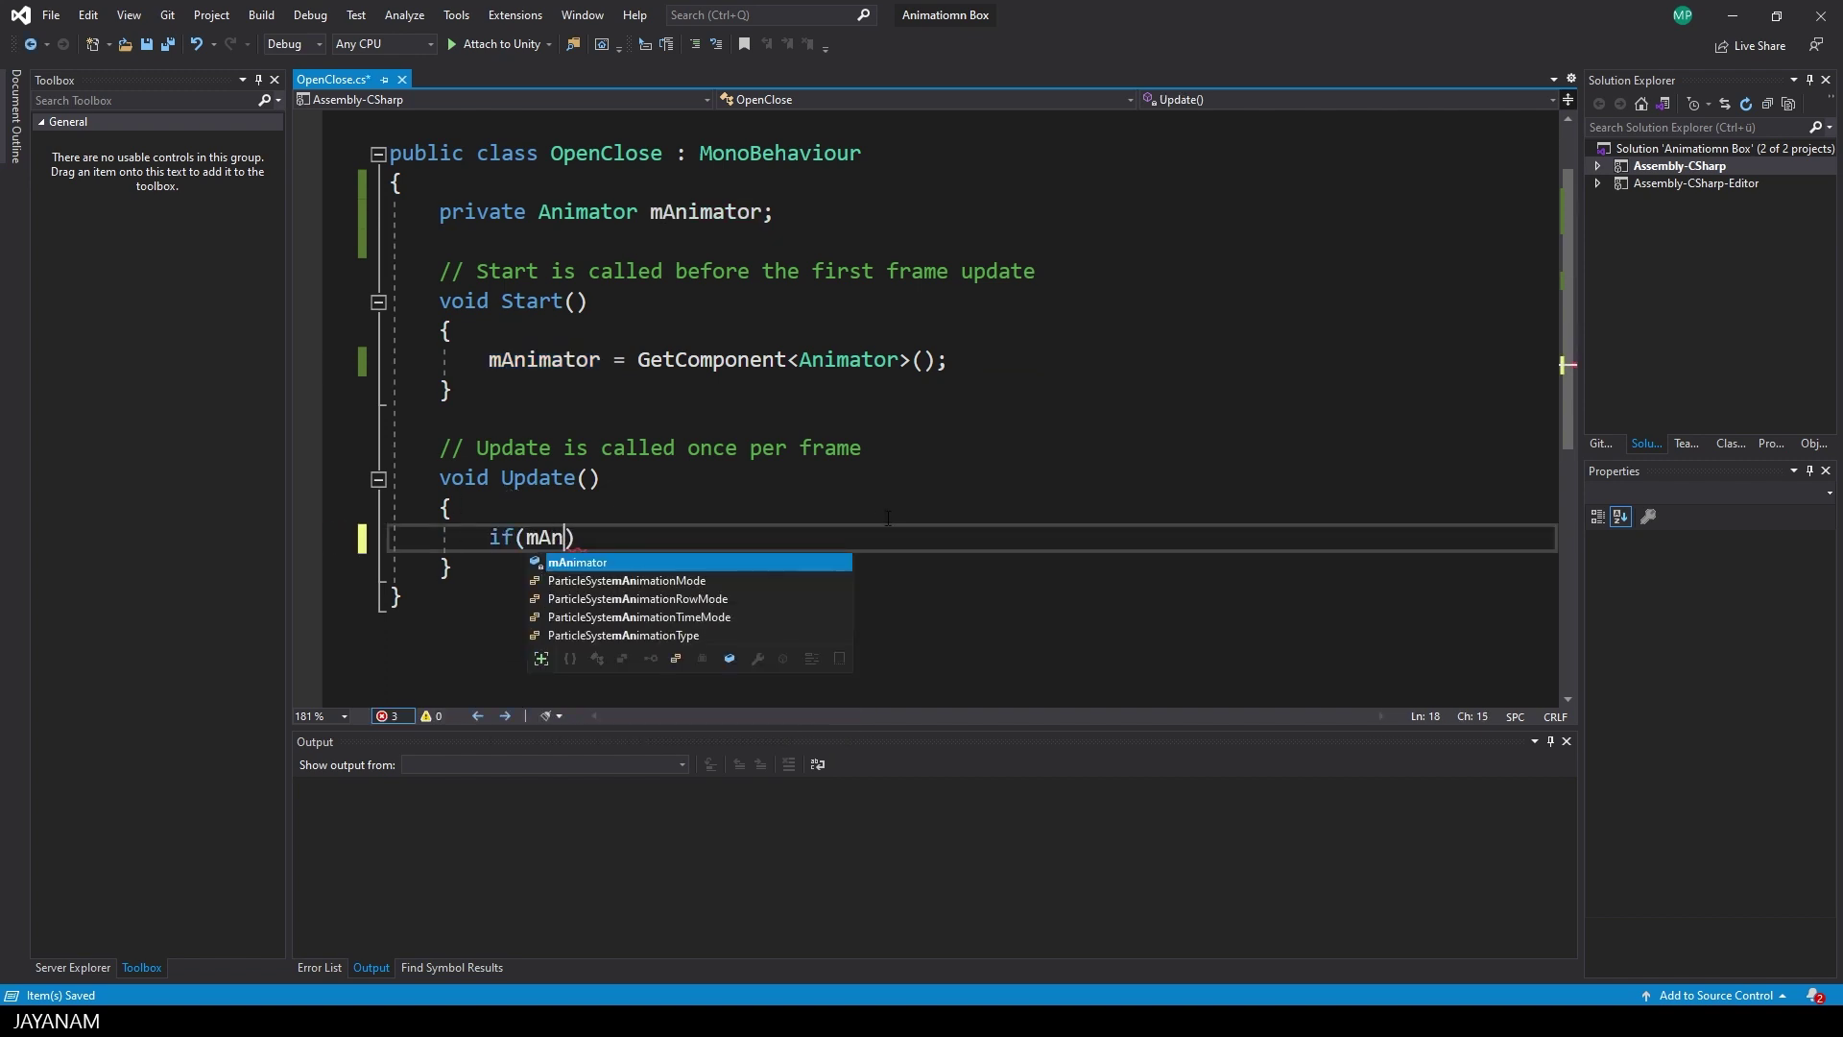
{"action": "type", "text": "!= null)"}
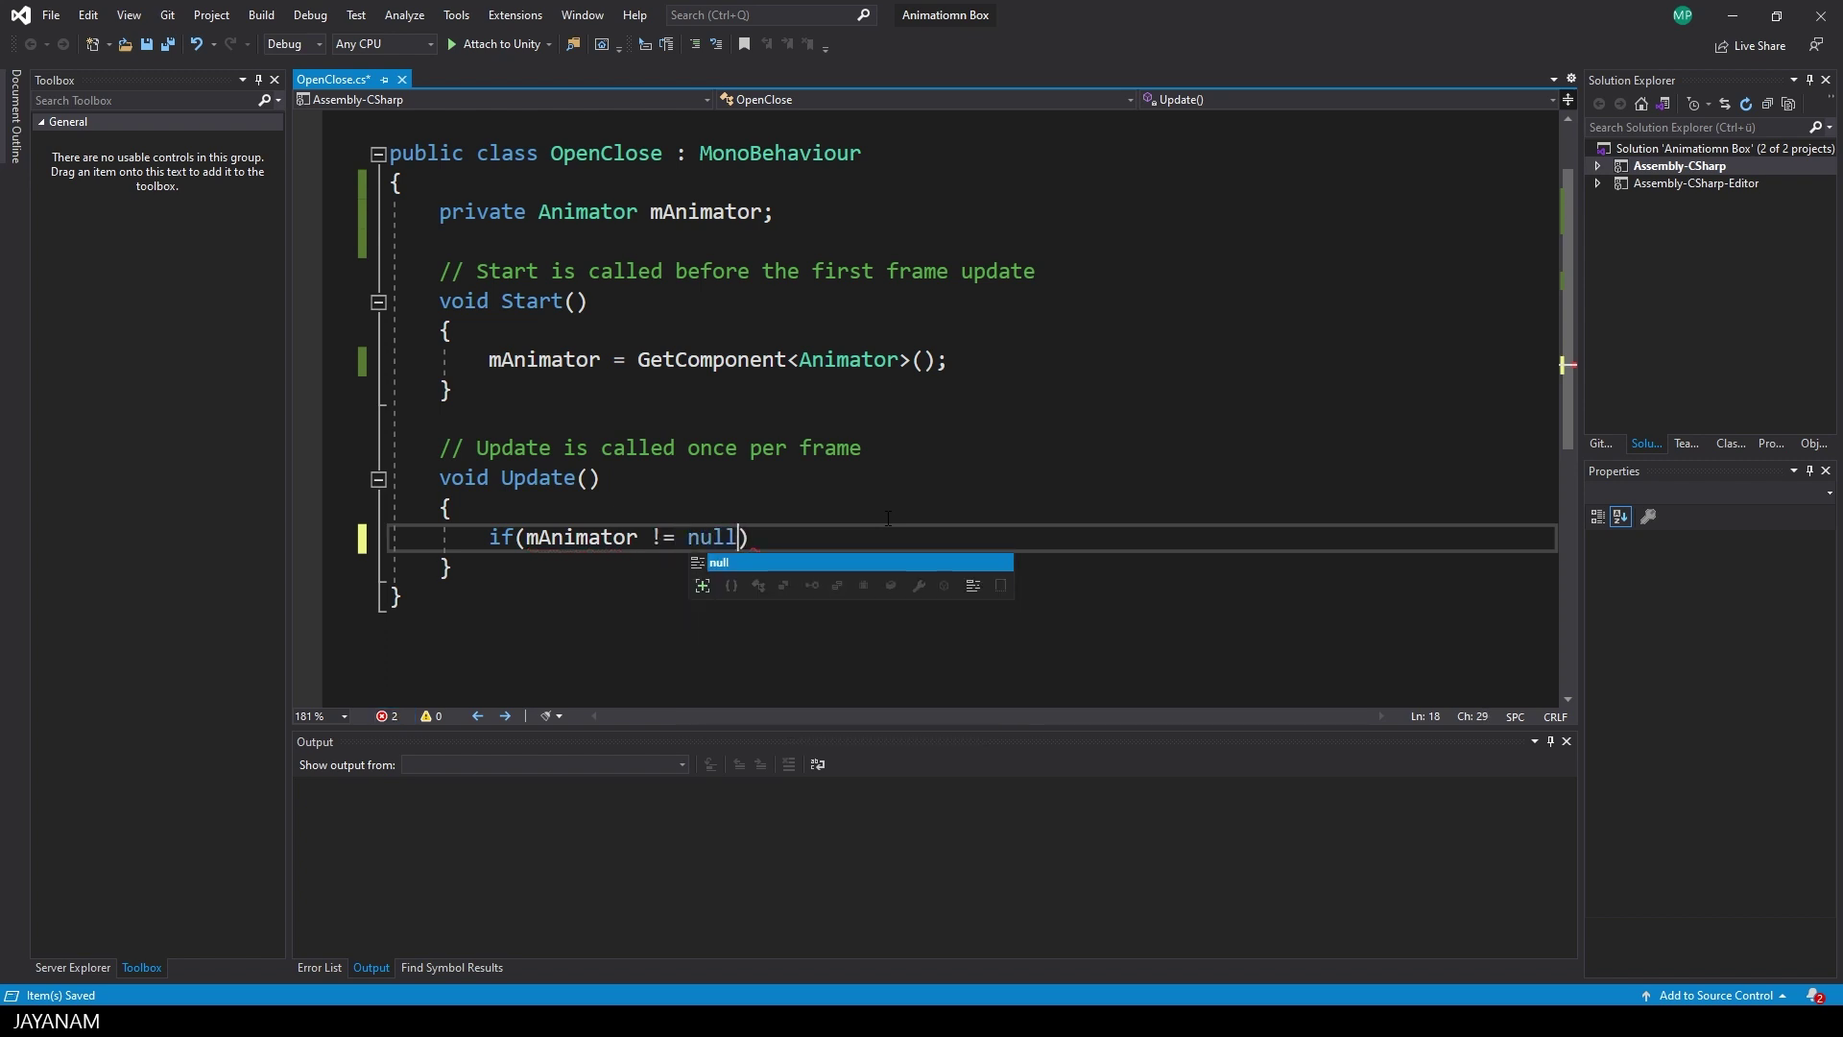
{"action": "key", "text": "Tab"}
{"action": "key", "text": "Return"}
{"action": "type", "text": "{"}
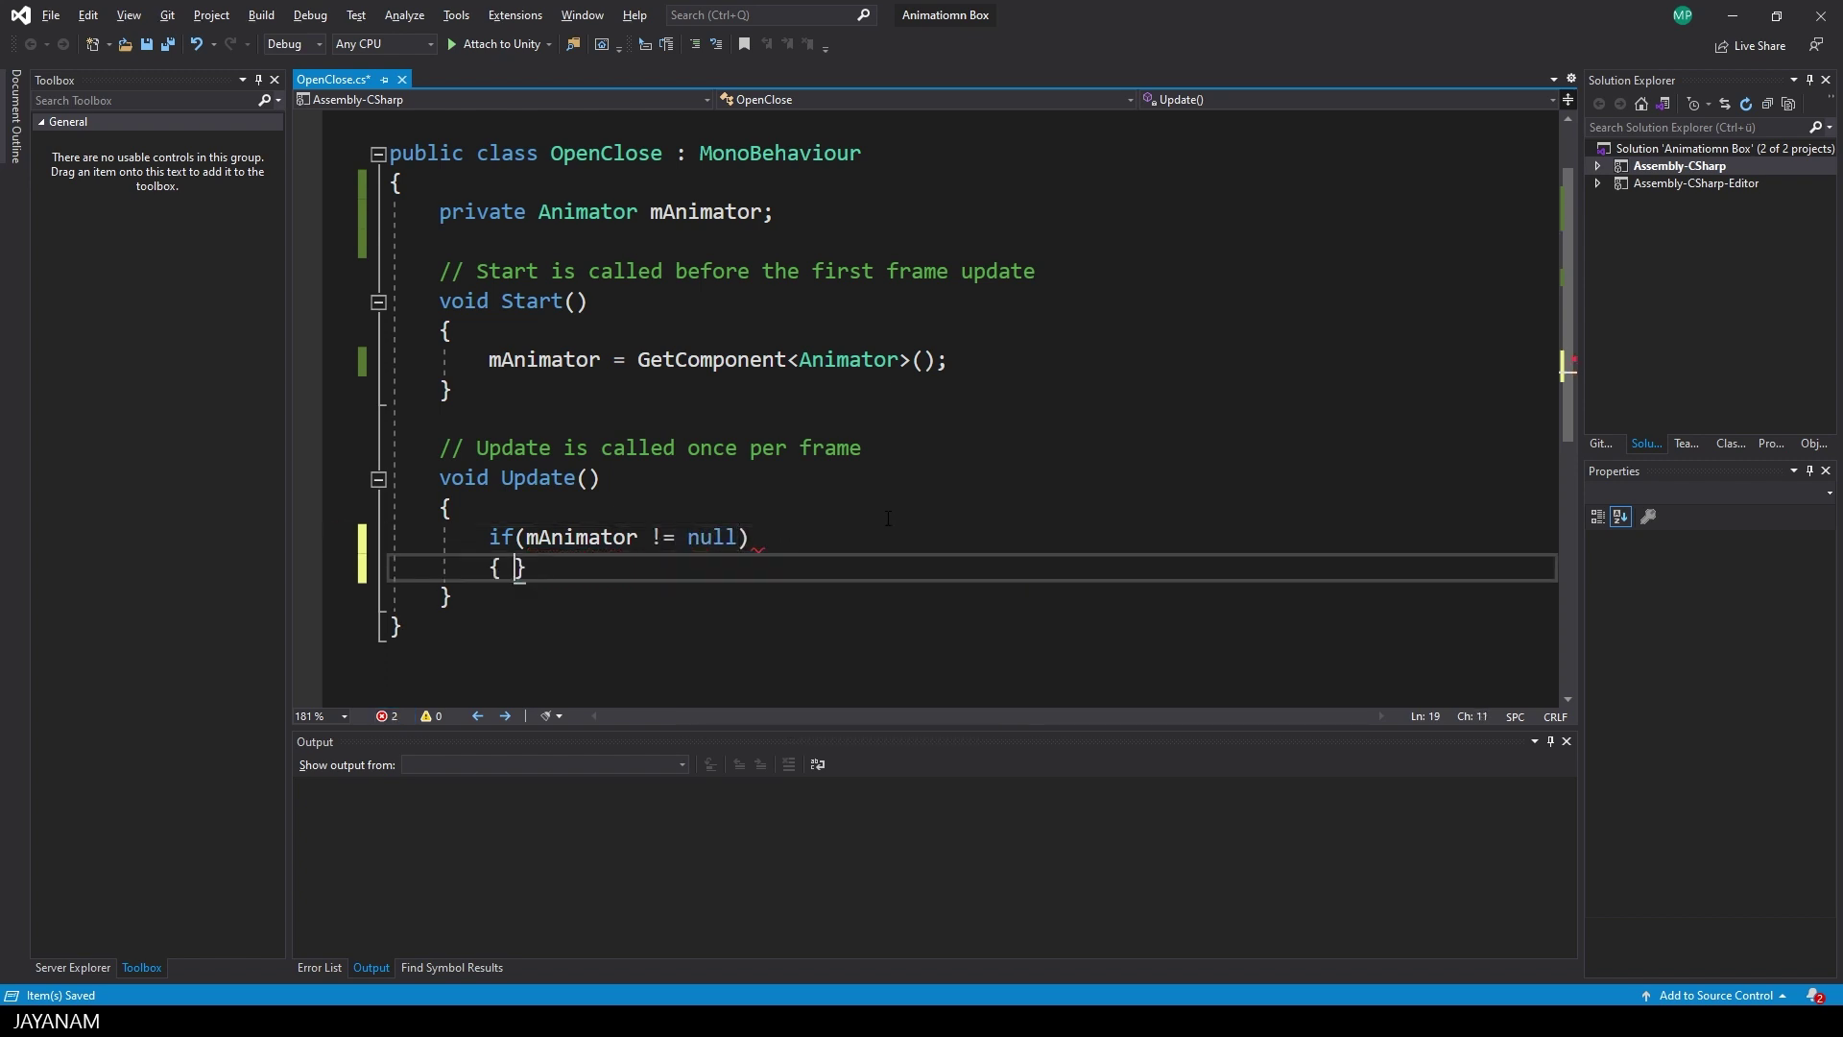
{"action": "key", "text": "Return"}
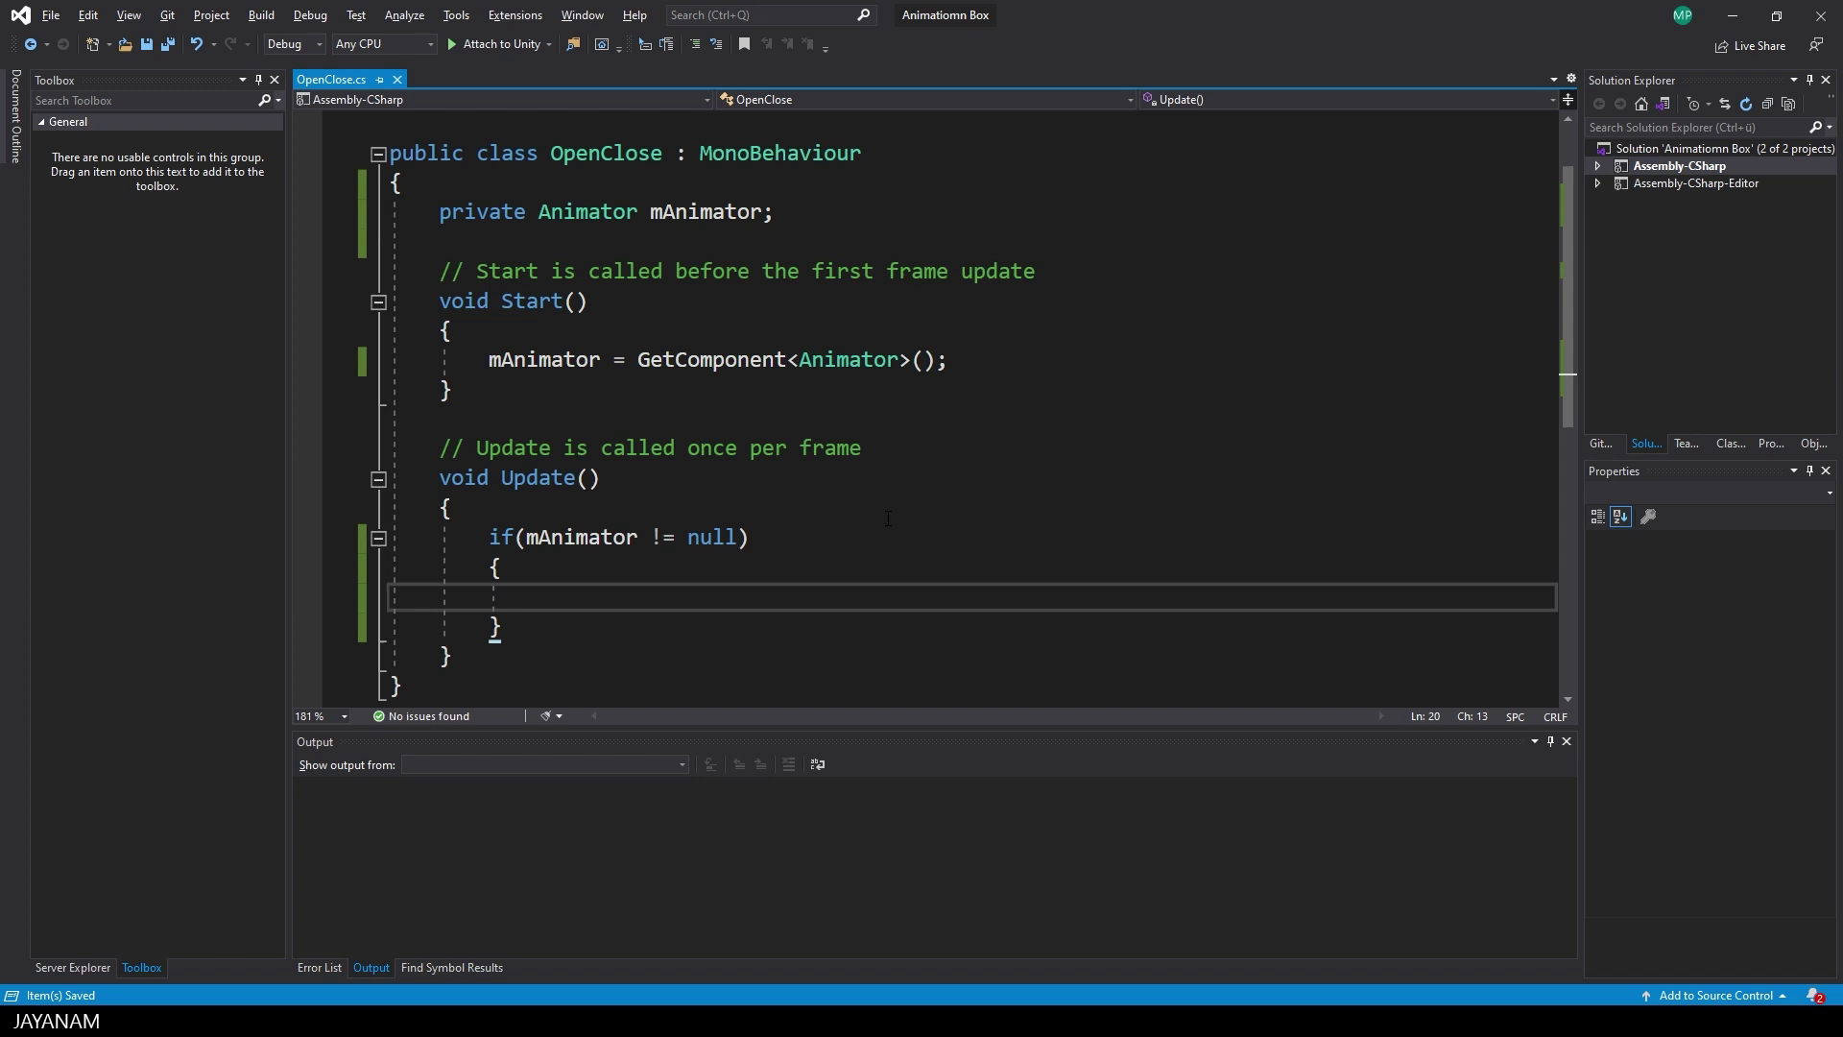
- Inside it, call mAnimator.SetTrigger("TrOpen") when Input.GetKeyDown(KeyCode.O) is true
{"action": "type", "text": "if(Input."}
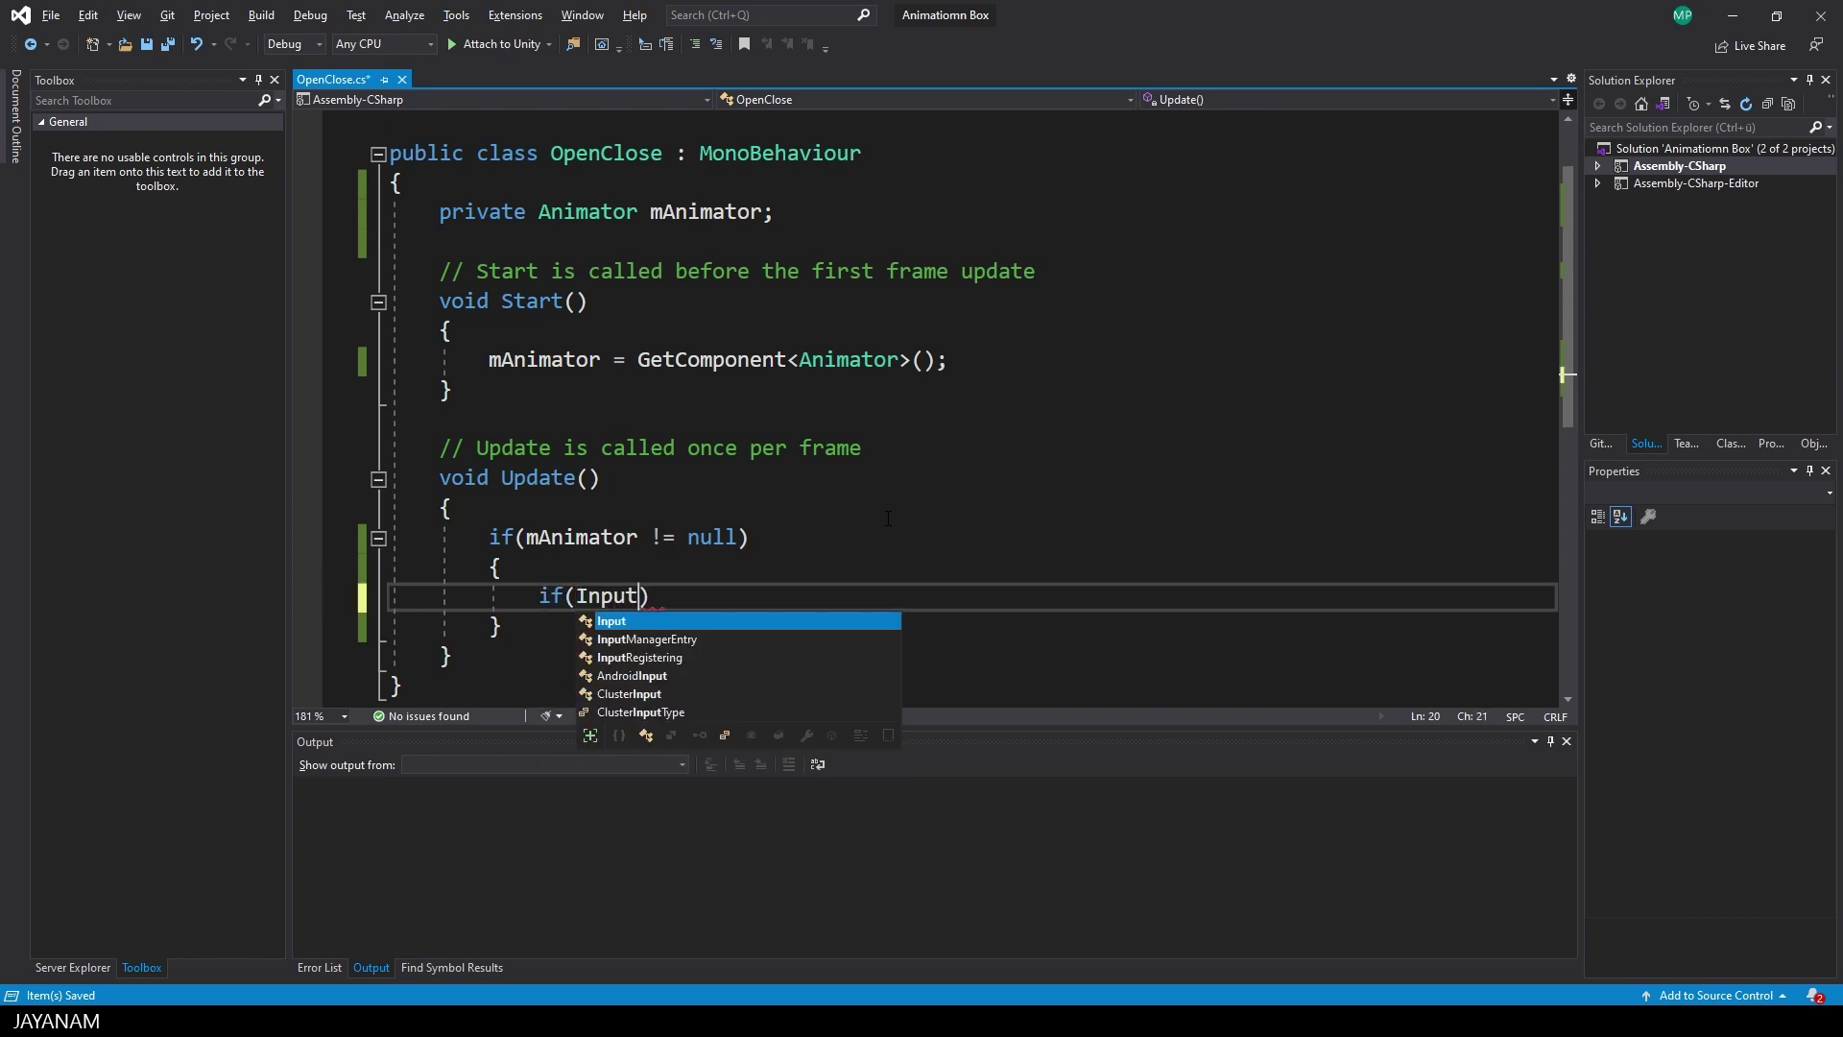
{"action": "type", "text": "GetKeyDown(KeyCode"}
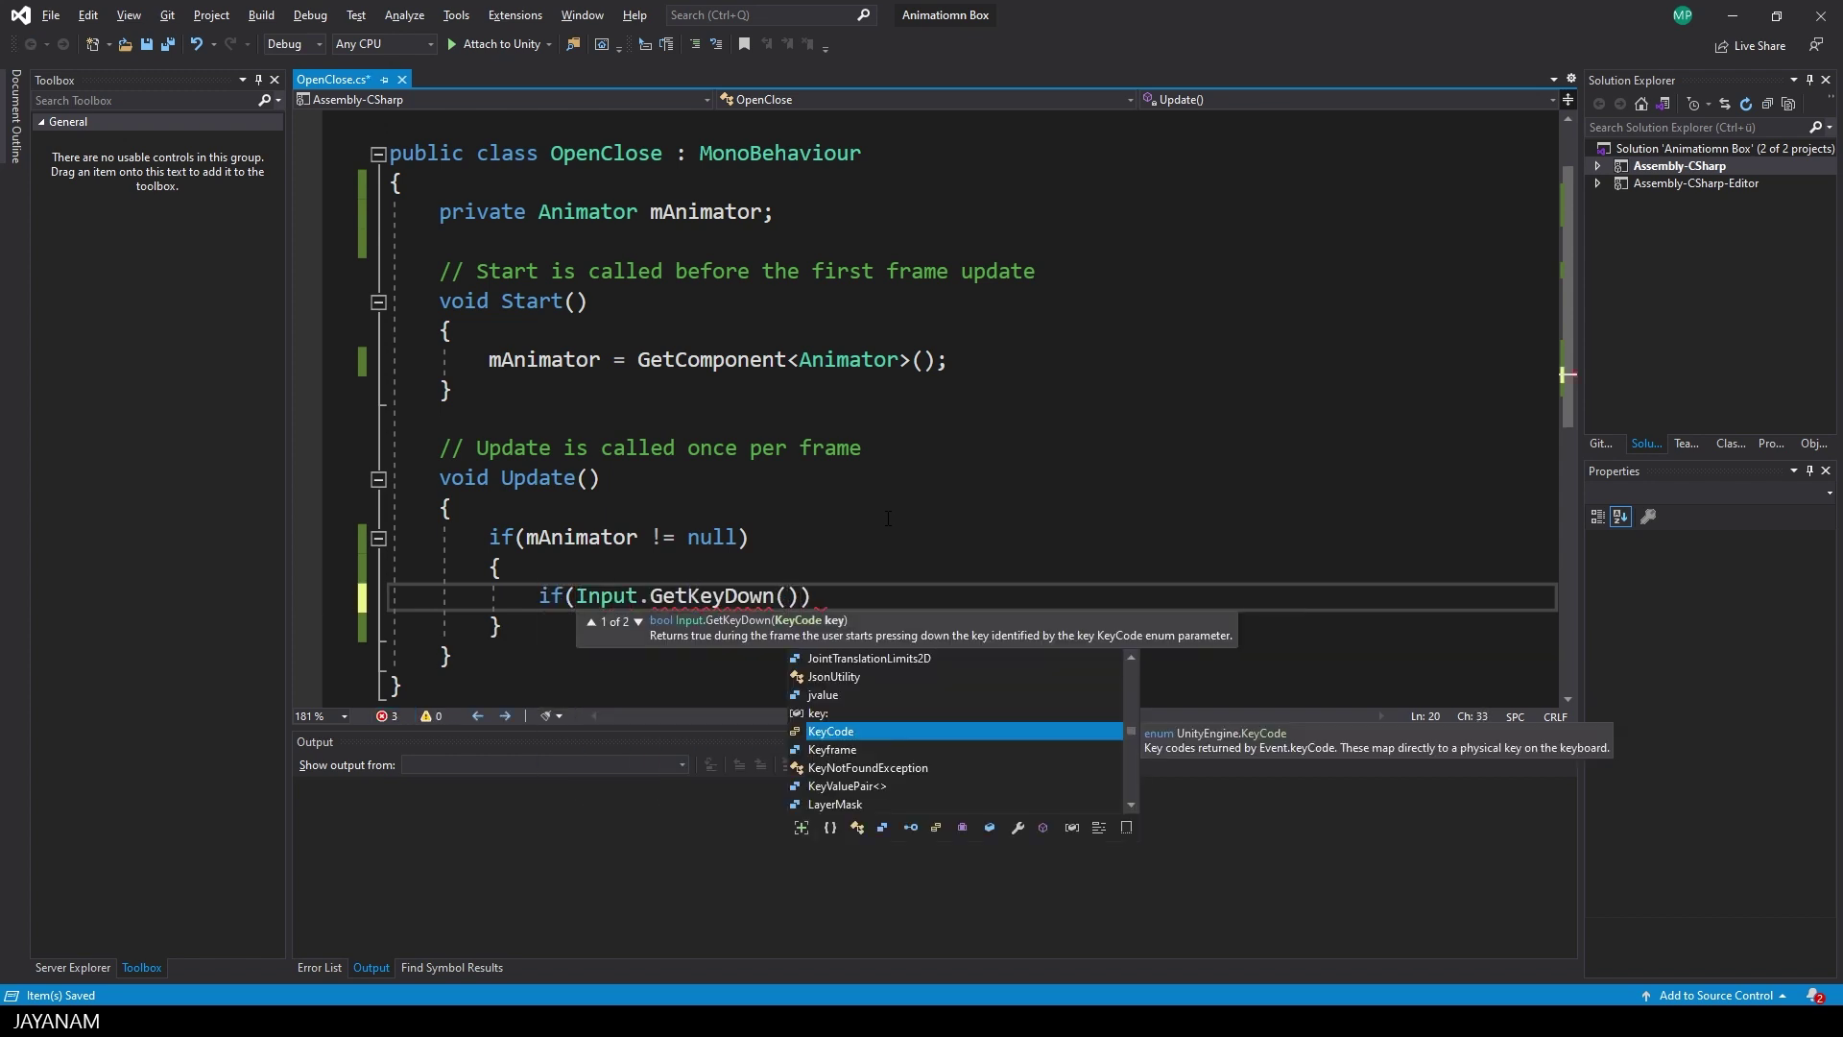
{"action": "type", "text": ".O"}
{"action": "key", "text": "End"}
{"action": "key", "text": "Return"}
{"action": "type", "text": "{"}
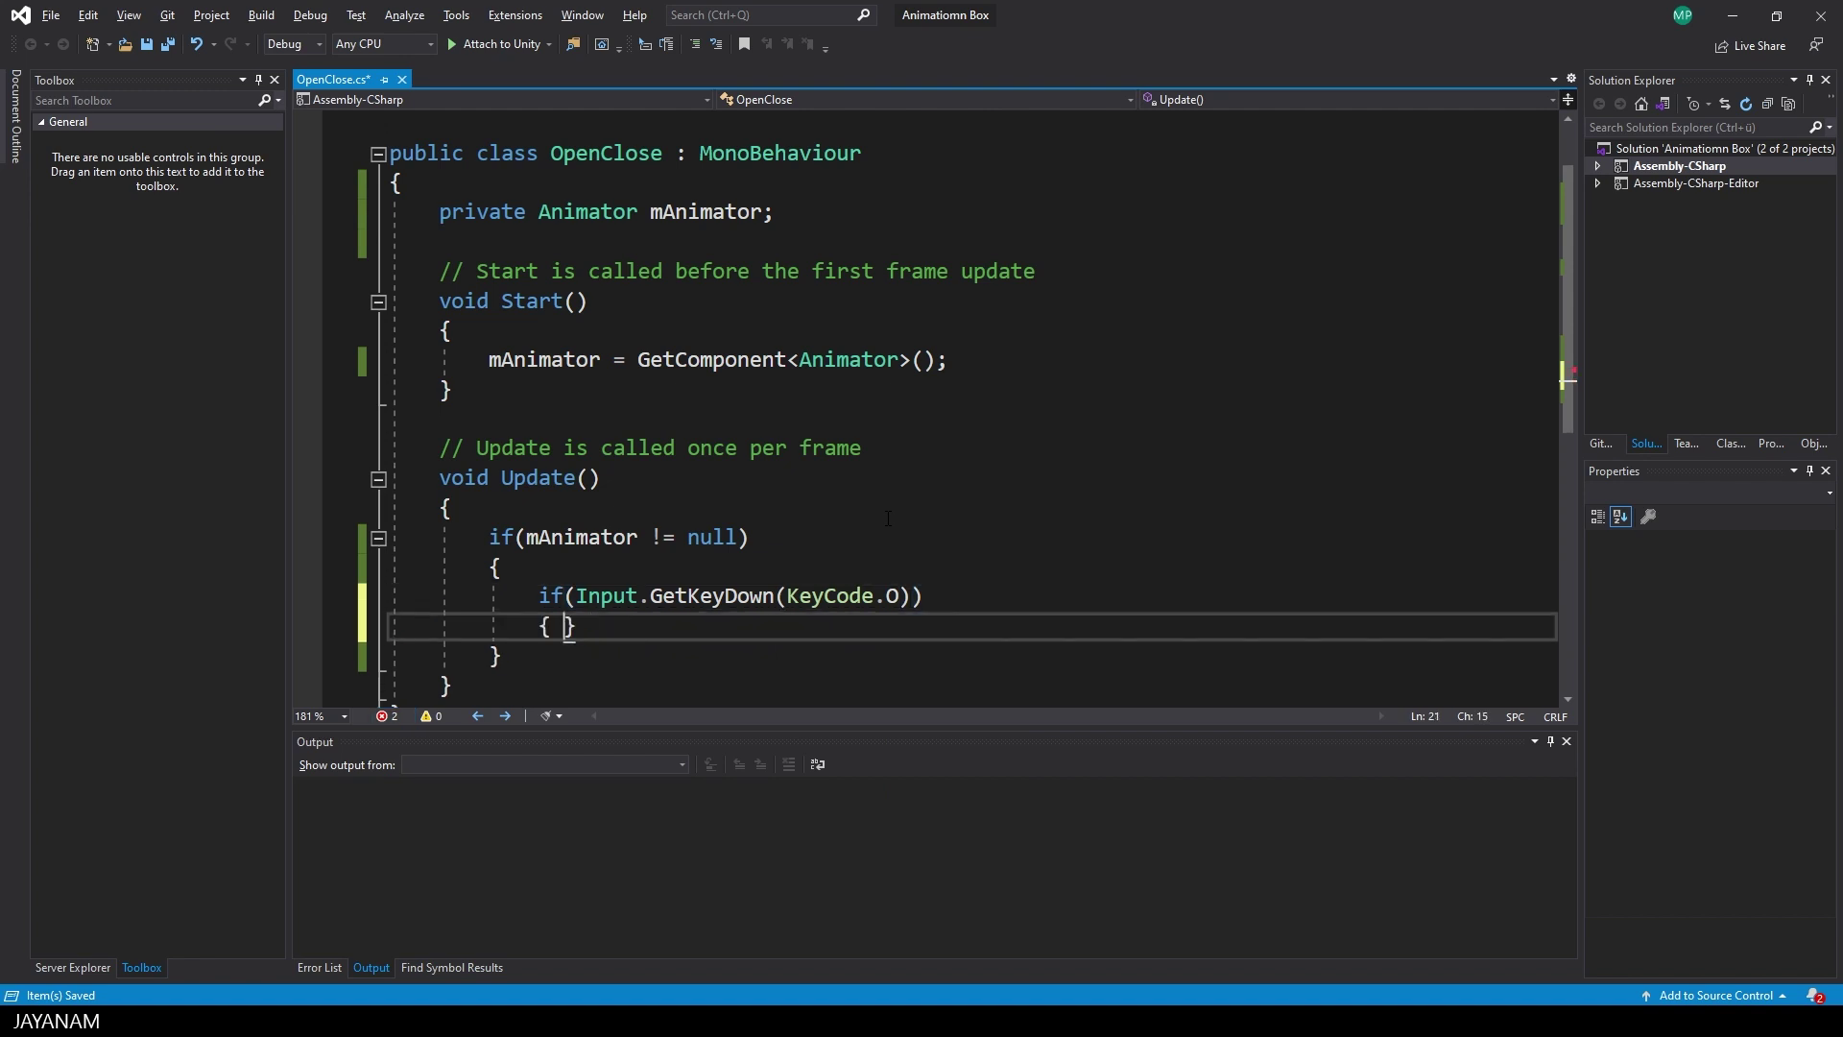
{"action": "key", "text": "Return"}
{"action": "type", "text": "mAnimator.Set"}
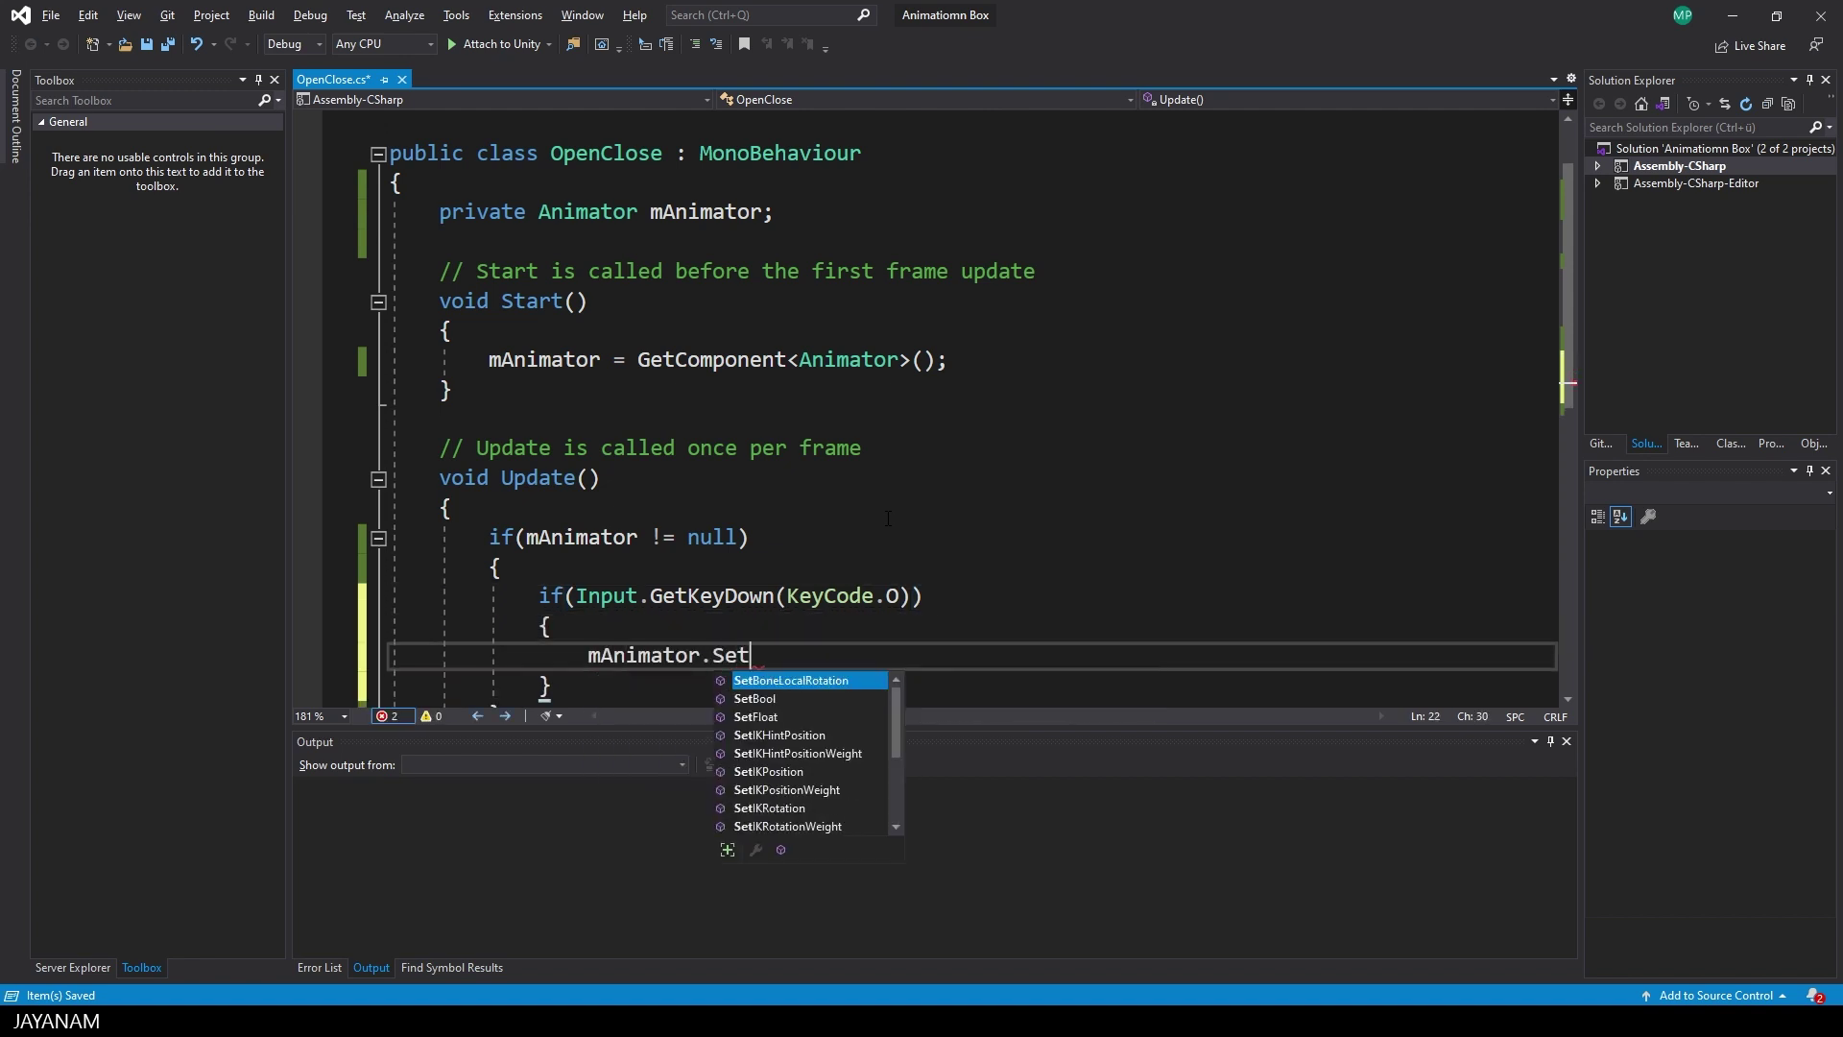
{"action": "type", "text": "Trigger(\"Tr"}
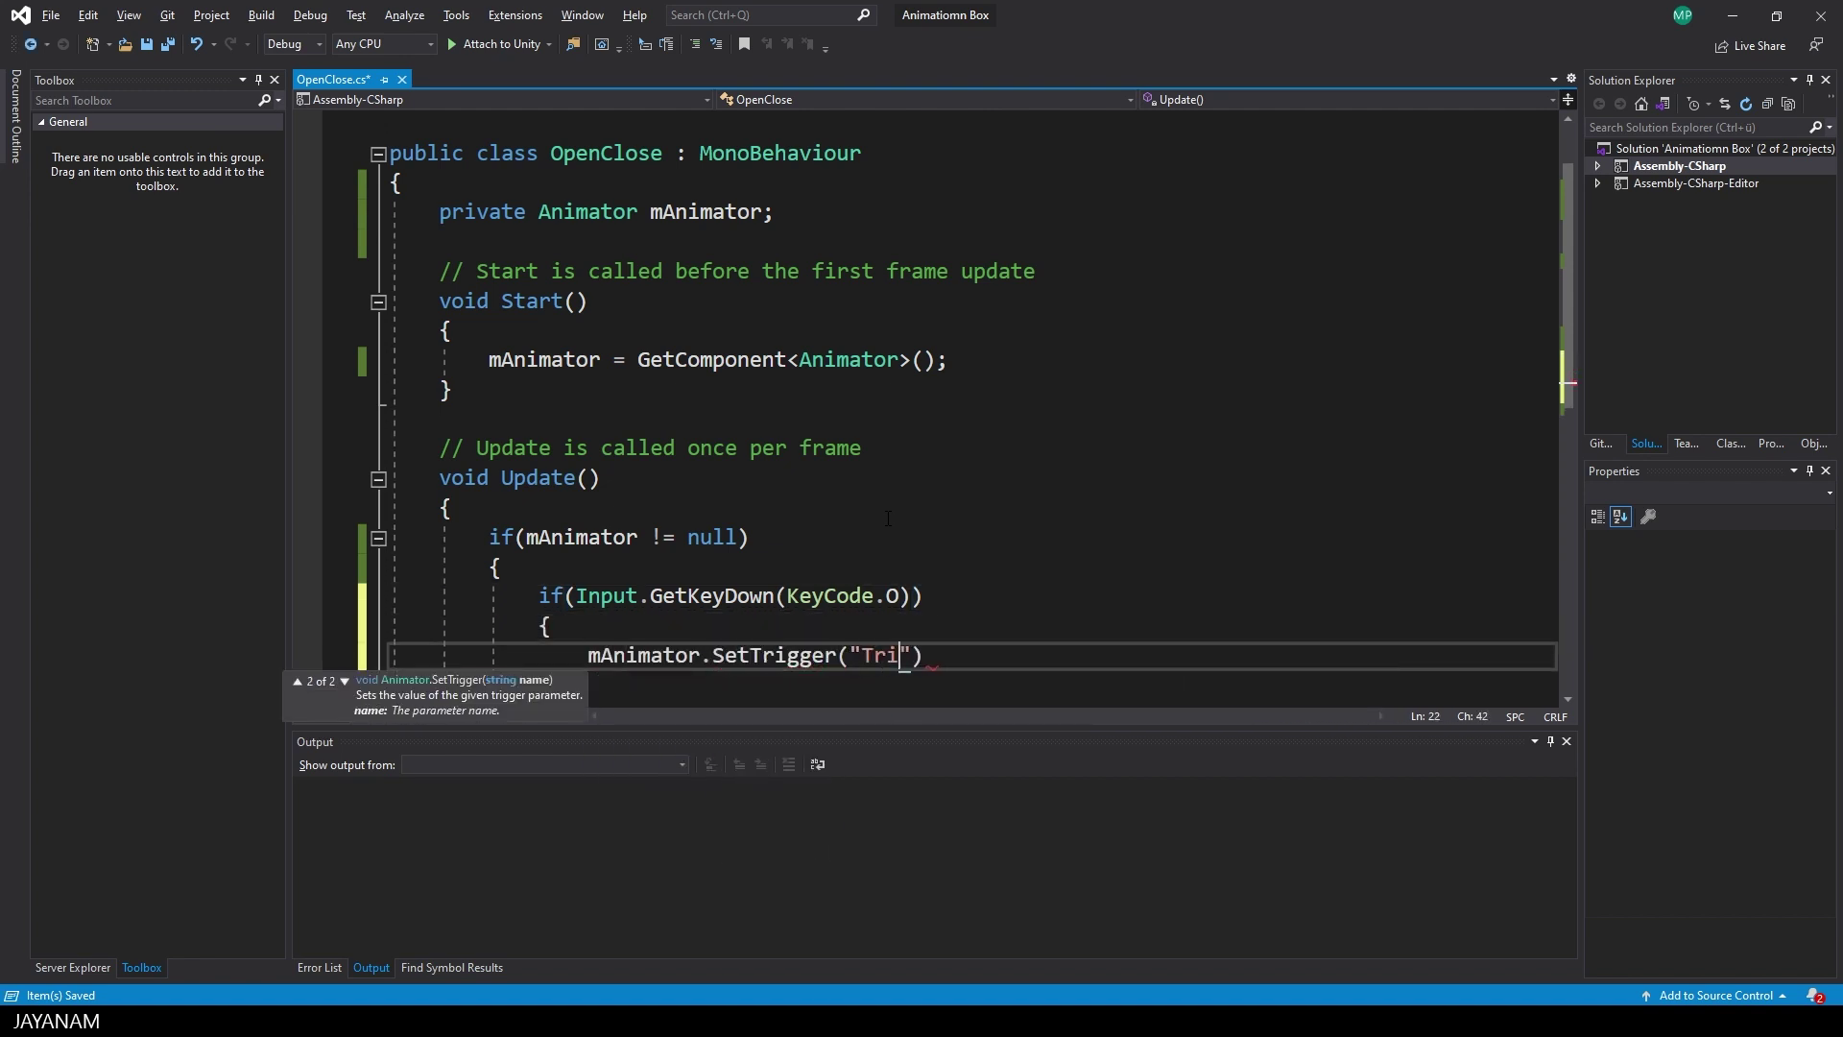
{"action": "type", "text": "Open\");"}
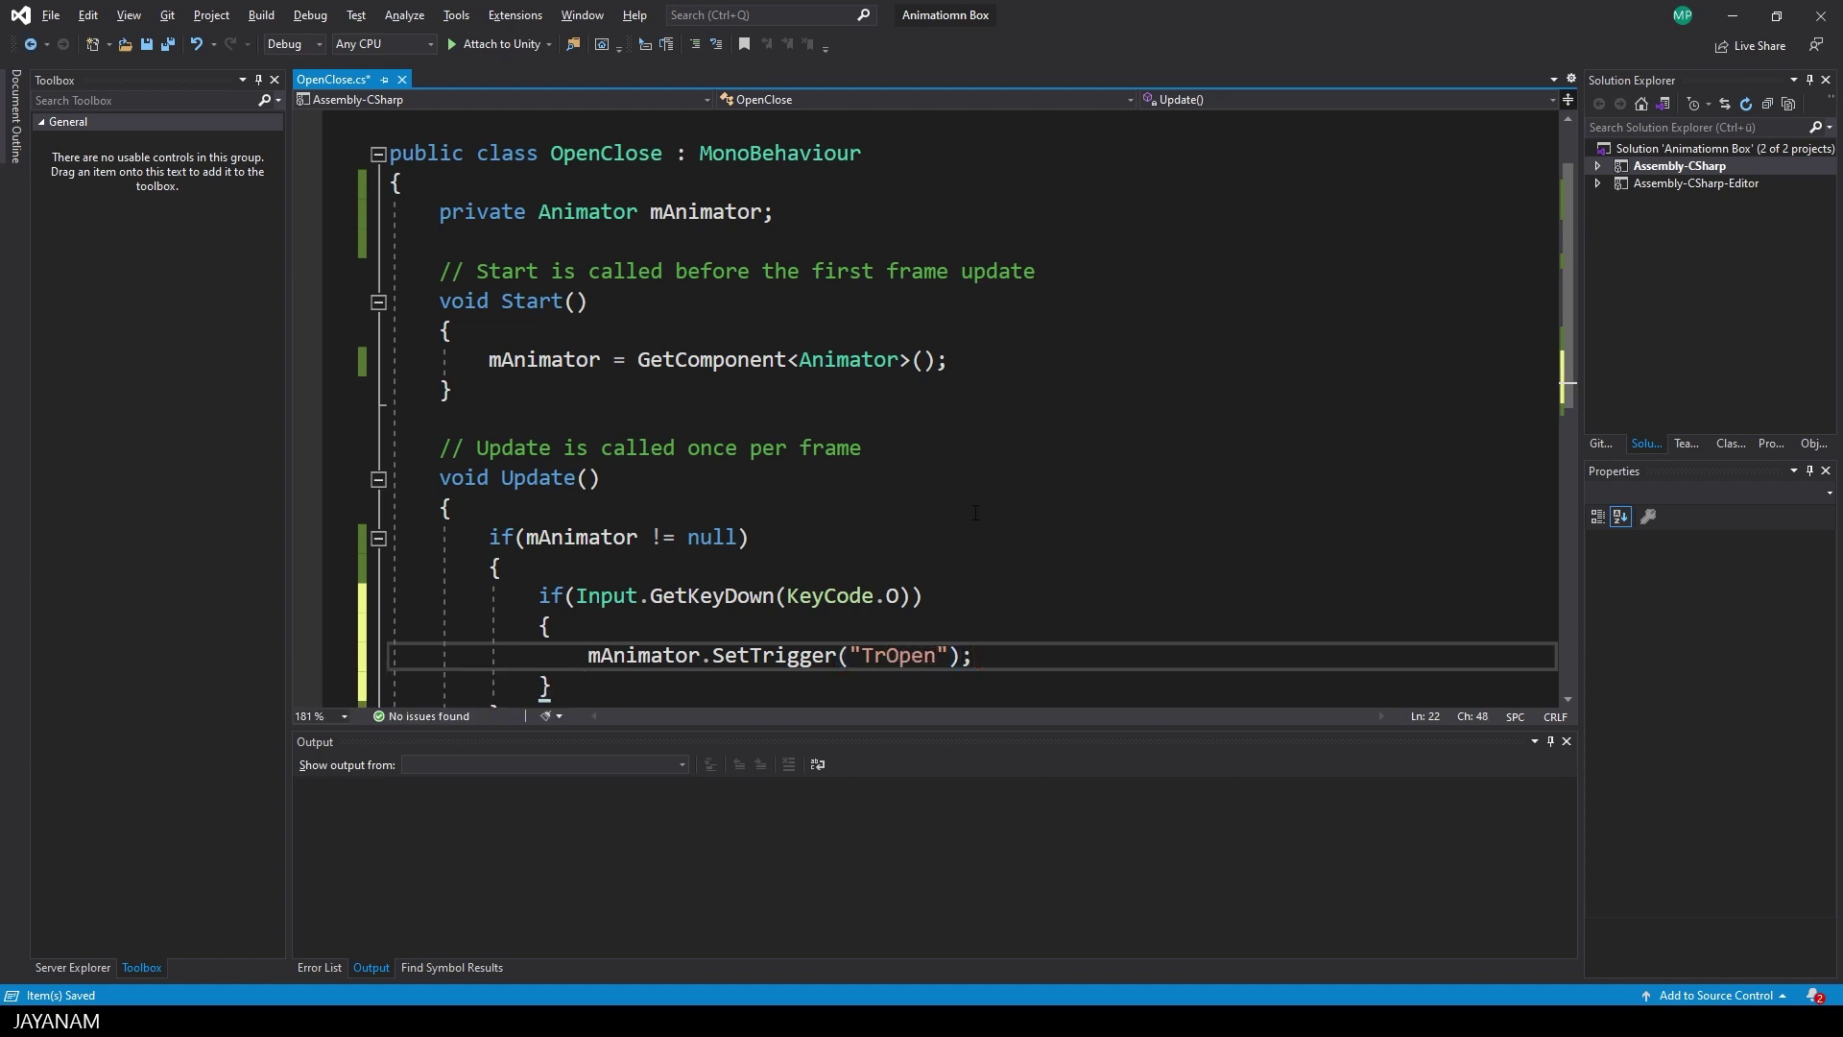
{"action": "scroll", "coordinate": [602, 517], "scroll_direction": "down", "scroll_amount": 2}
- Add a KeyCode.C check calling SetTrigger("TrClose"), then save the script
{"action": "left_click", "coordinate": [602, 518]}
{"action": "key", "text": "Return"}
{"action": "key", "text": "Return"}
{"action": "type", "text": "if(Inp"}
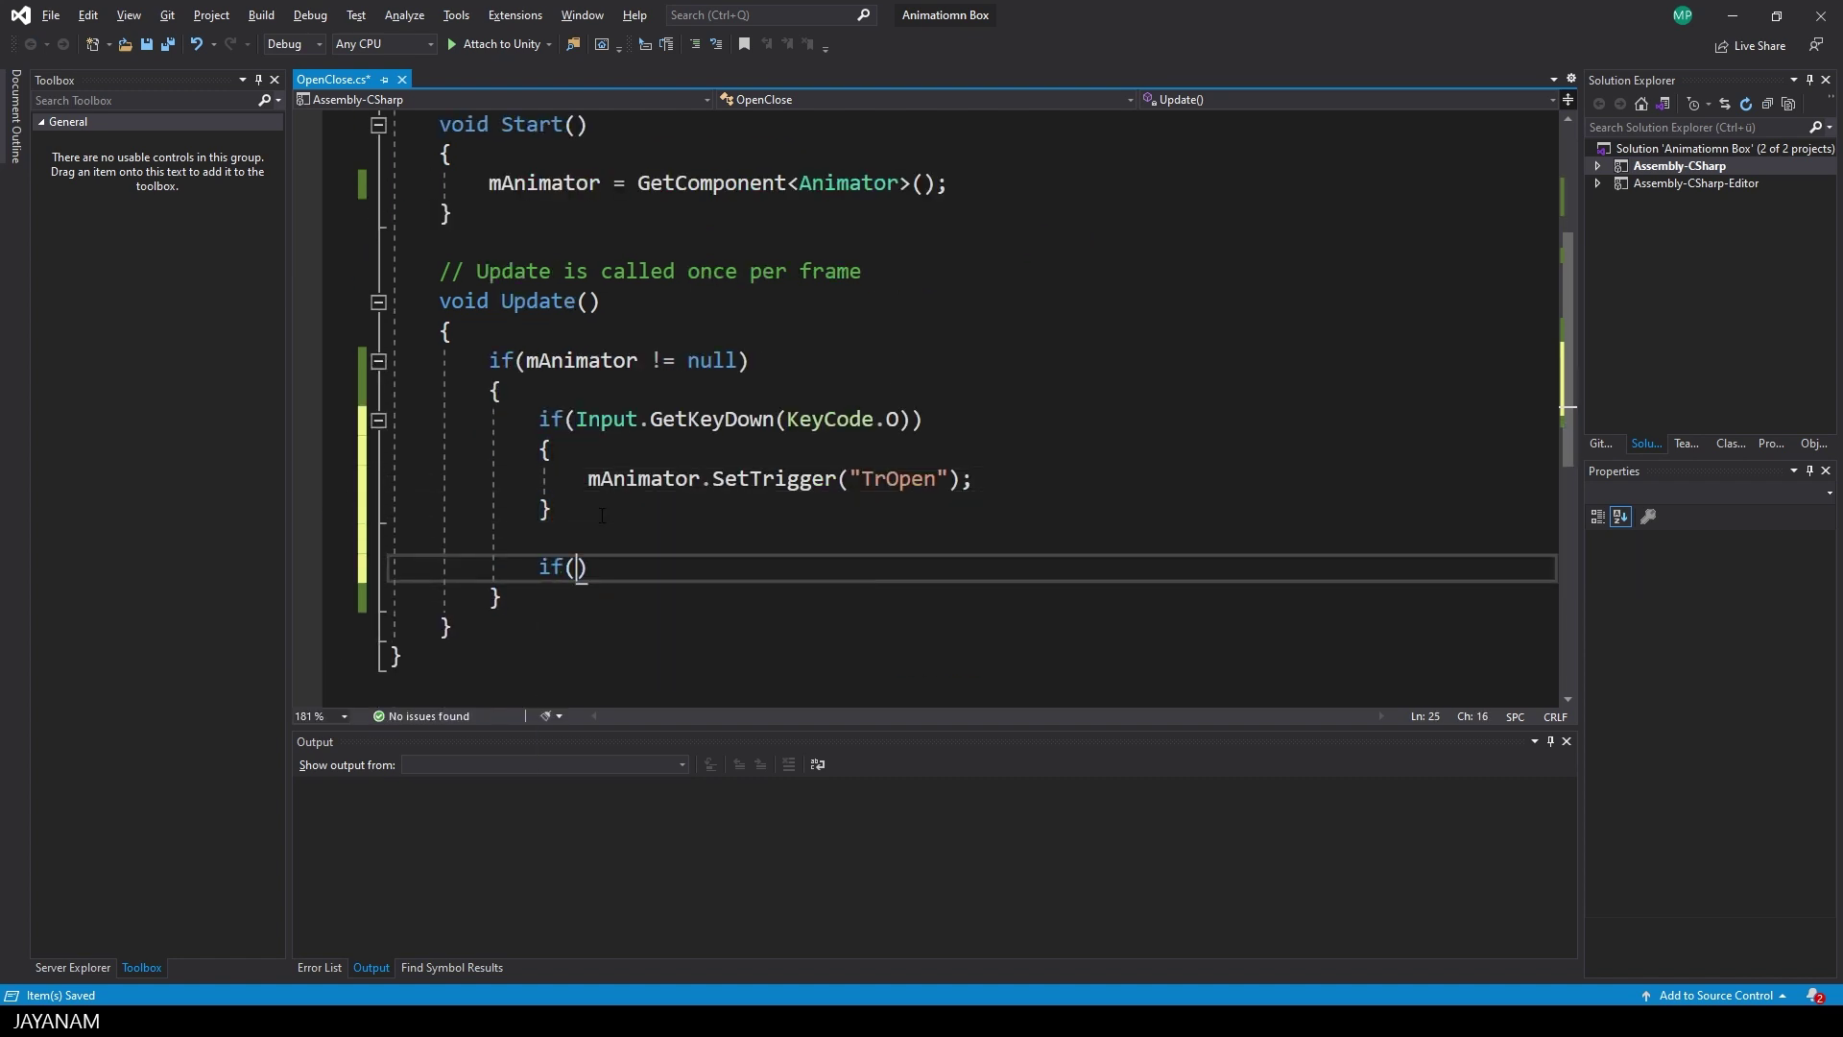
{"action": "type", "text": "ut.GetKeyDown("}
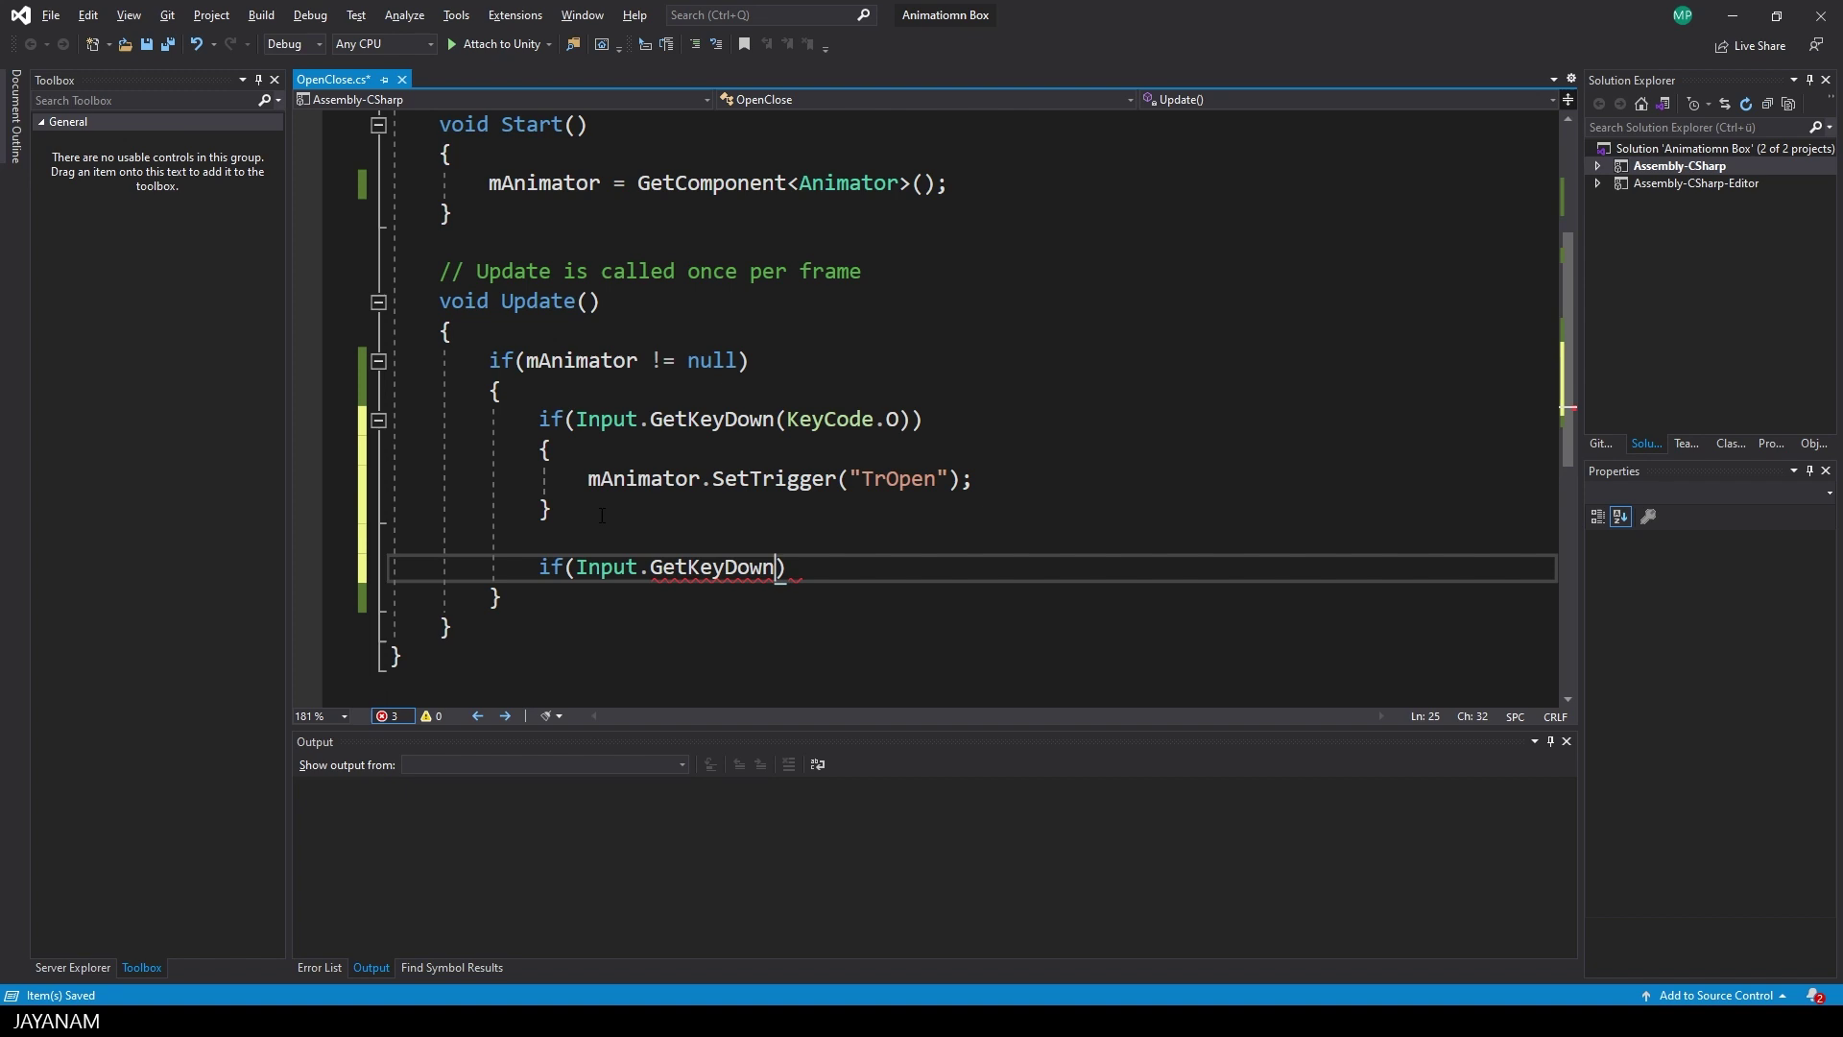
{"action": "type", "text": "KeyCode.C))"}
{"action": "key", "text": "Return"}
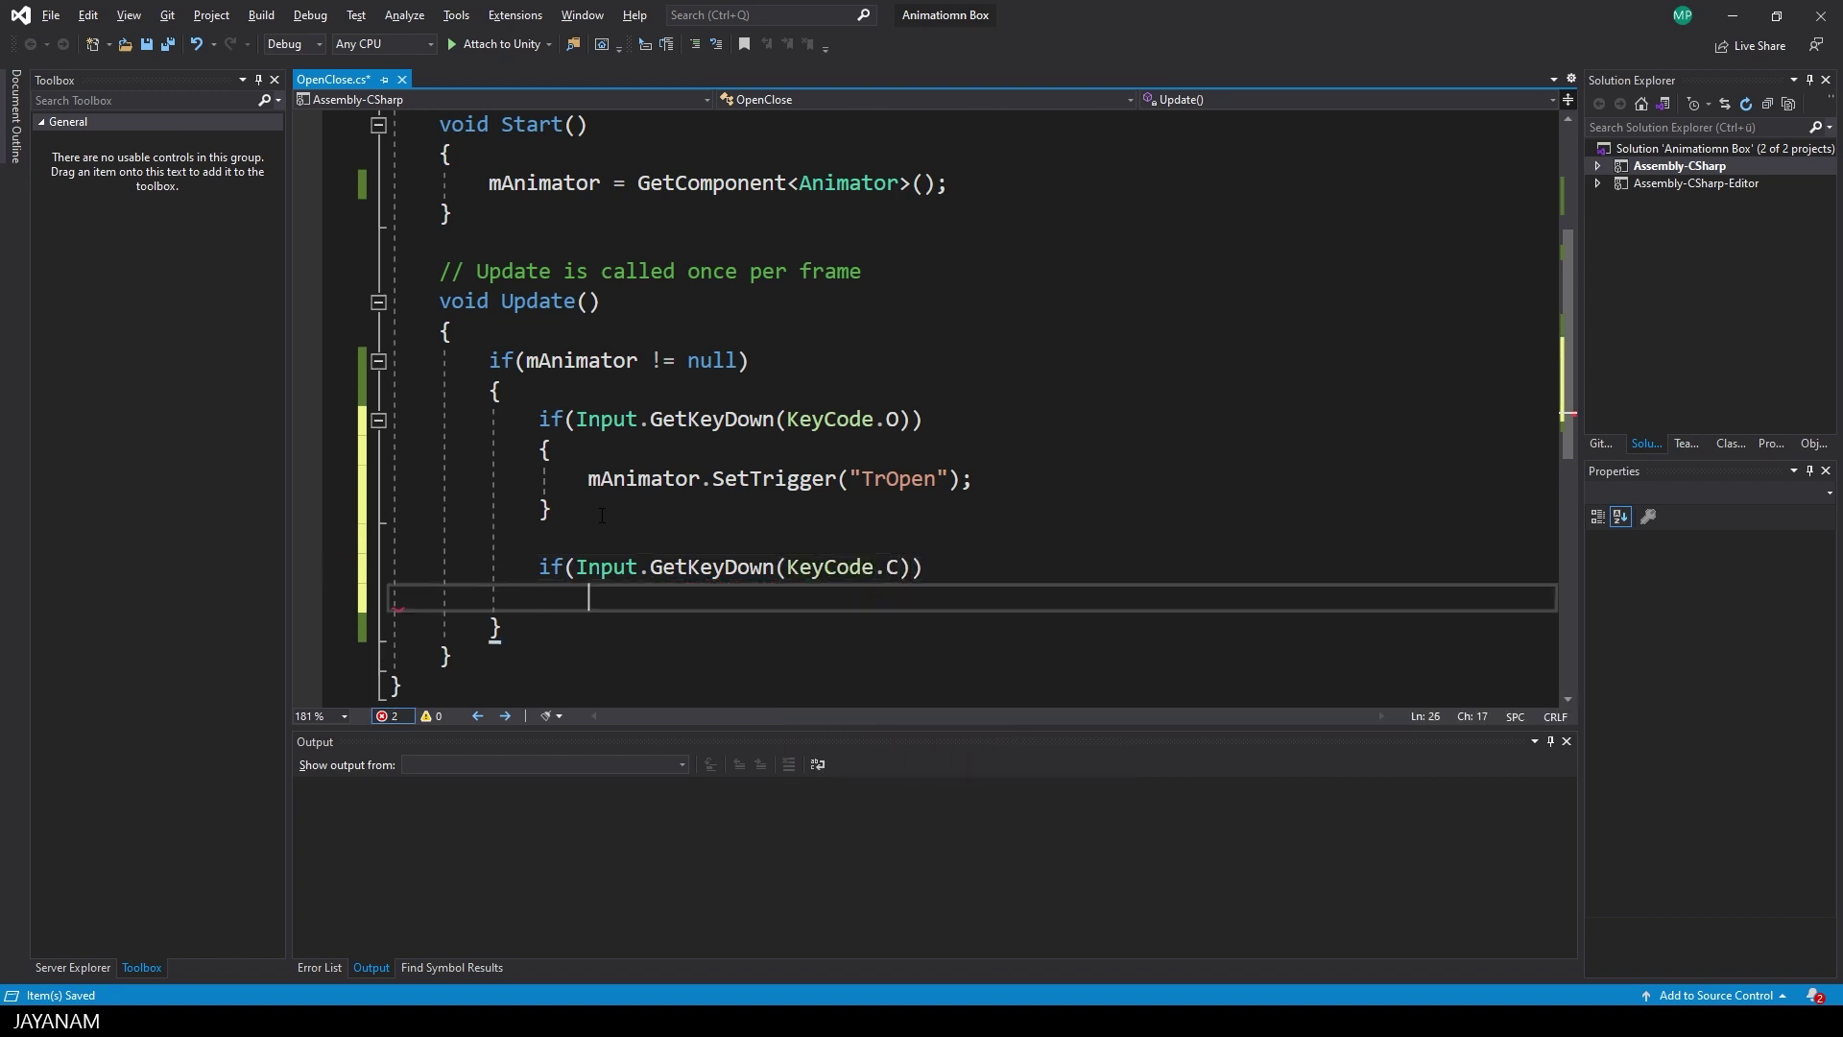
{"action": "type", "text": "{"}
{"action": "key", "text": "Return"}
{"action": "type", "text": "mAnimator.Ste"}
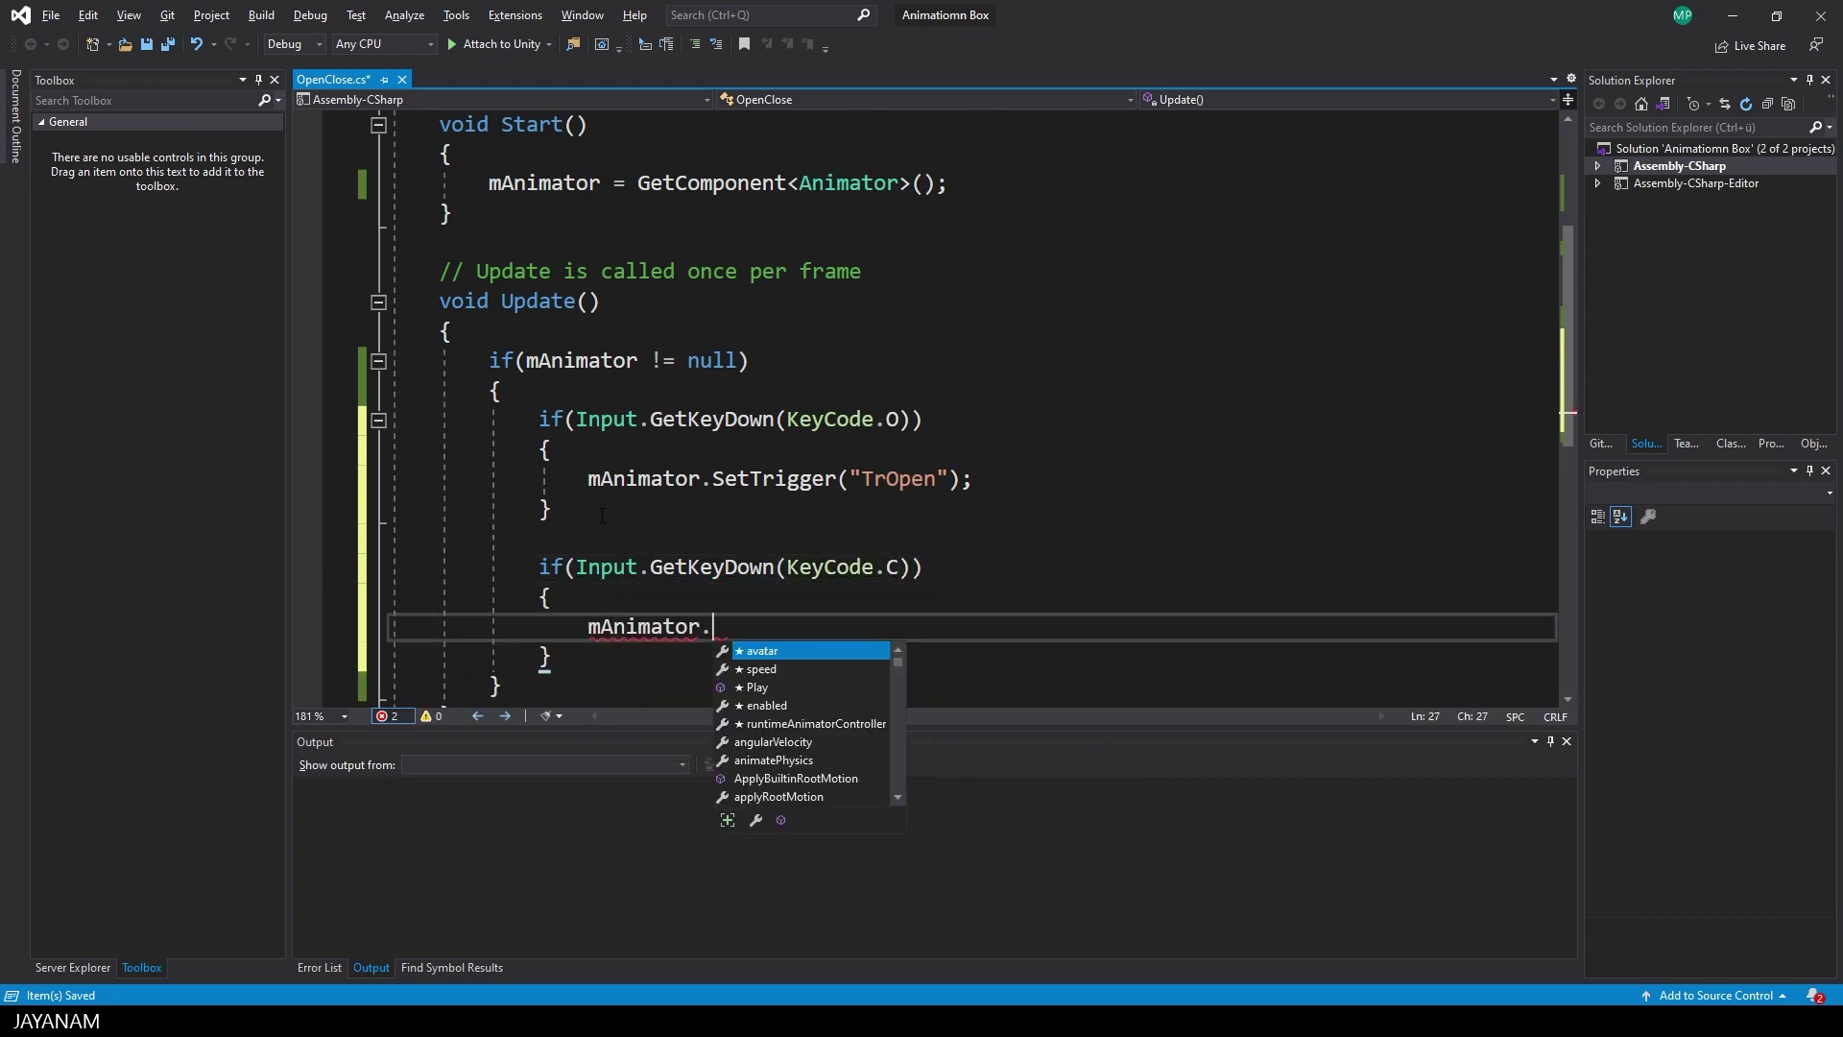
{"action": "key", "text": "BackSpace"}
{"action": "key", "text": "BackSpace"}
{"action": "type", "text": "et"}
{"action": "key", "text": "Tab"}
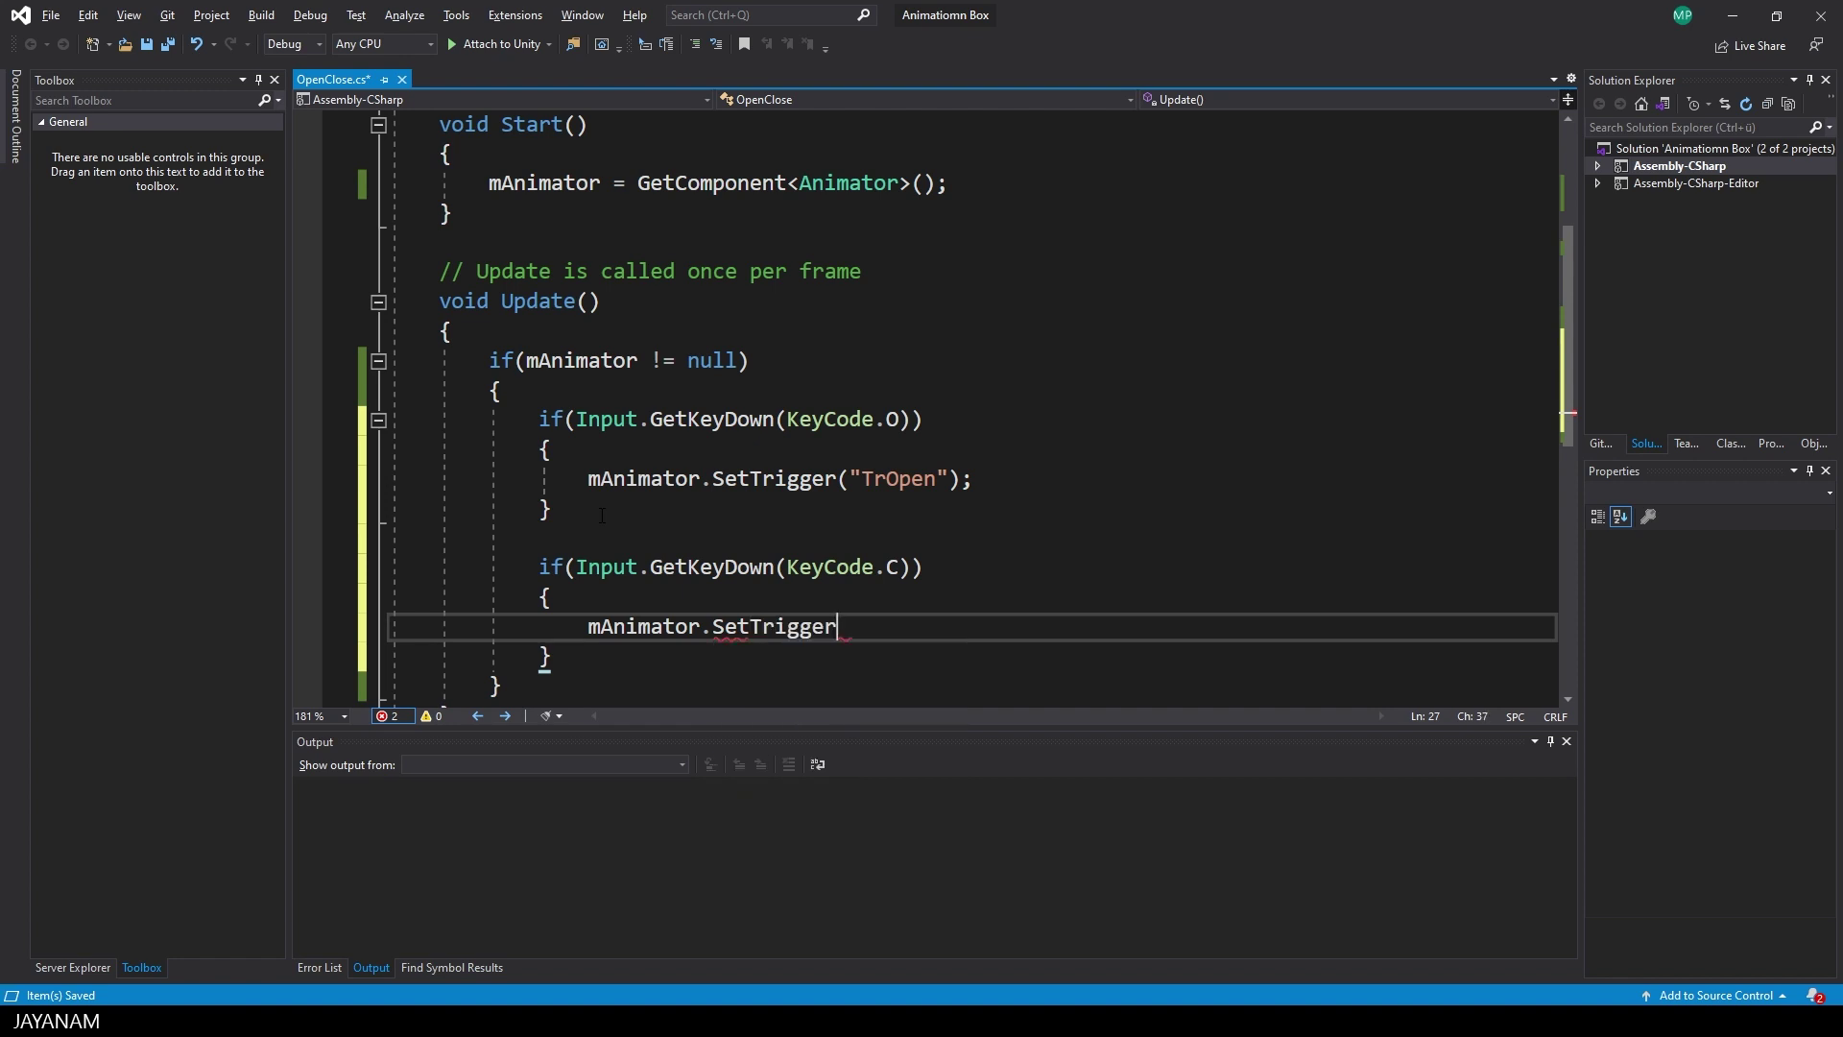
{"action": "type", "text": "(\"TrClose"}
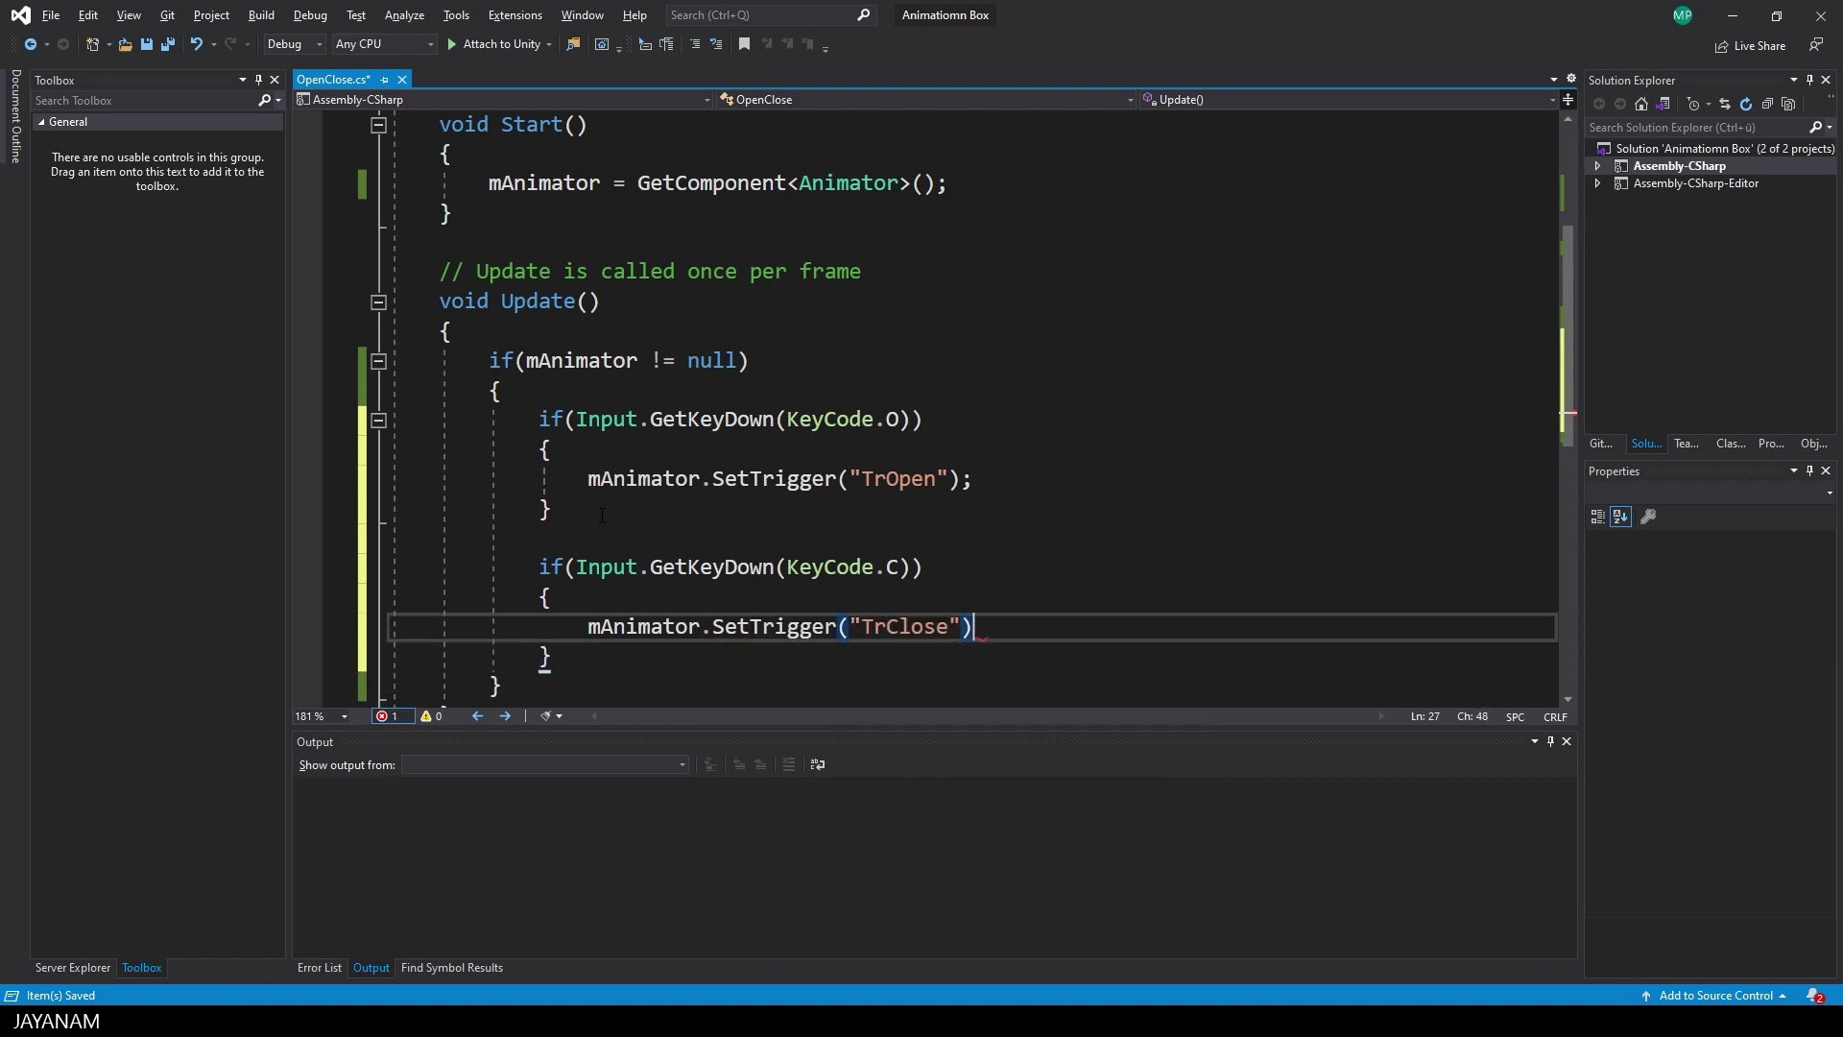
{"action": "type", "text": ";"}
{"action": "key", "text": "ctrl+s"}
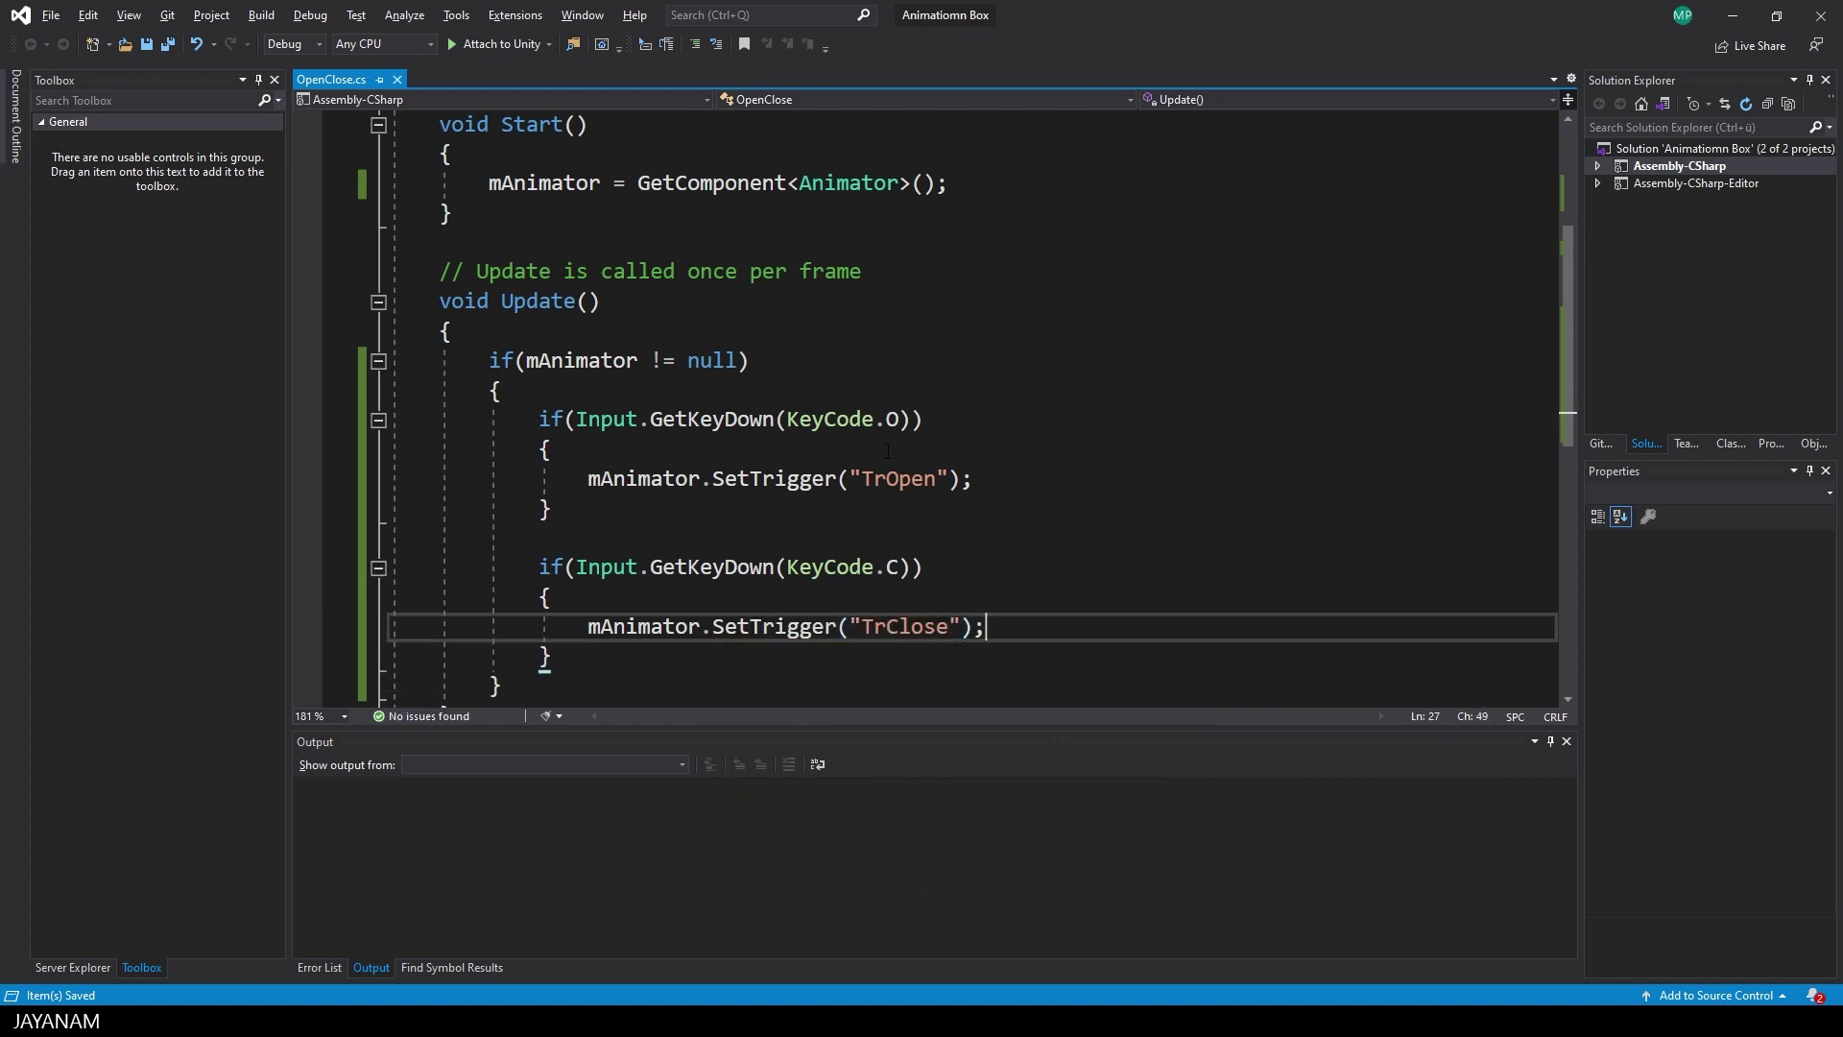
{"action": "scroll", "coordinate": [992, 495], "scroll_direction": "down", "scroll_amount": 1}
- Switch to Unity and press O and C alternately three times to open and close the lid
{"action": "key", "text": "alt+Tab"}
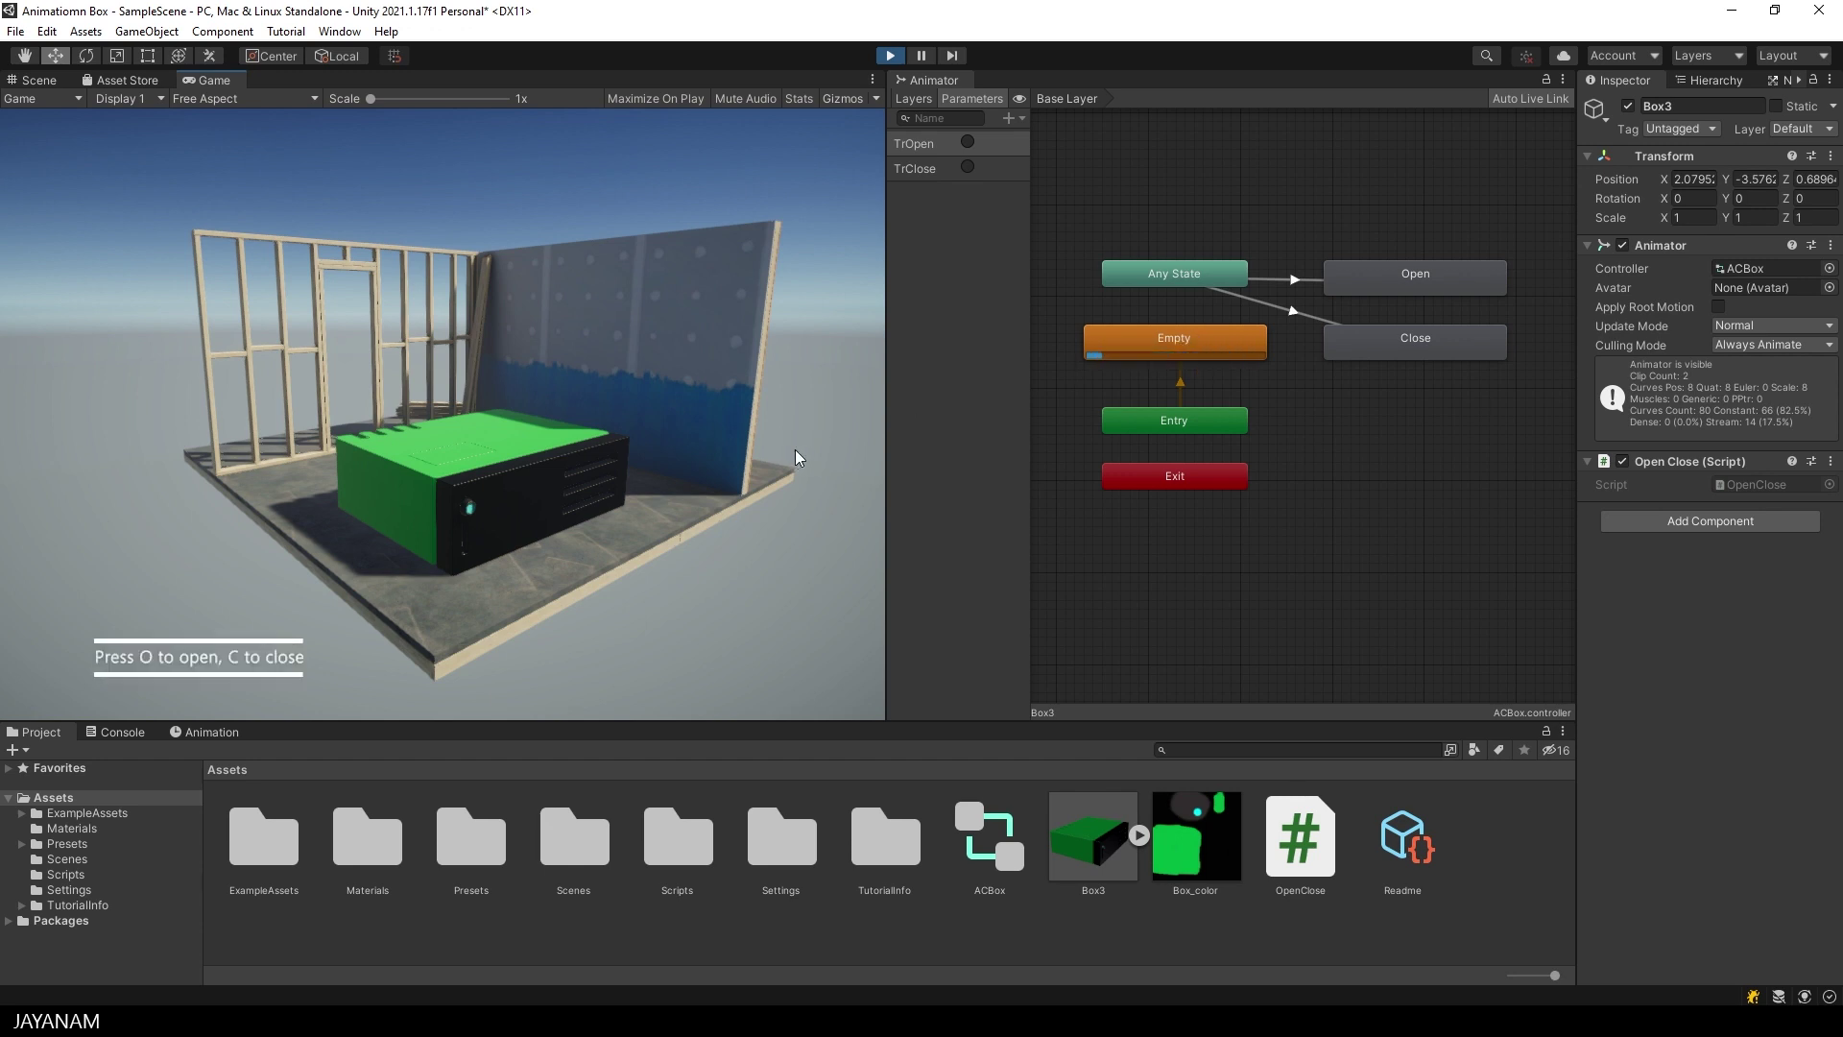
{"action": "key", "text": "o"}
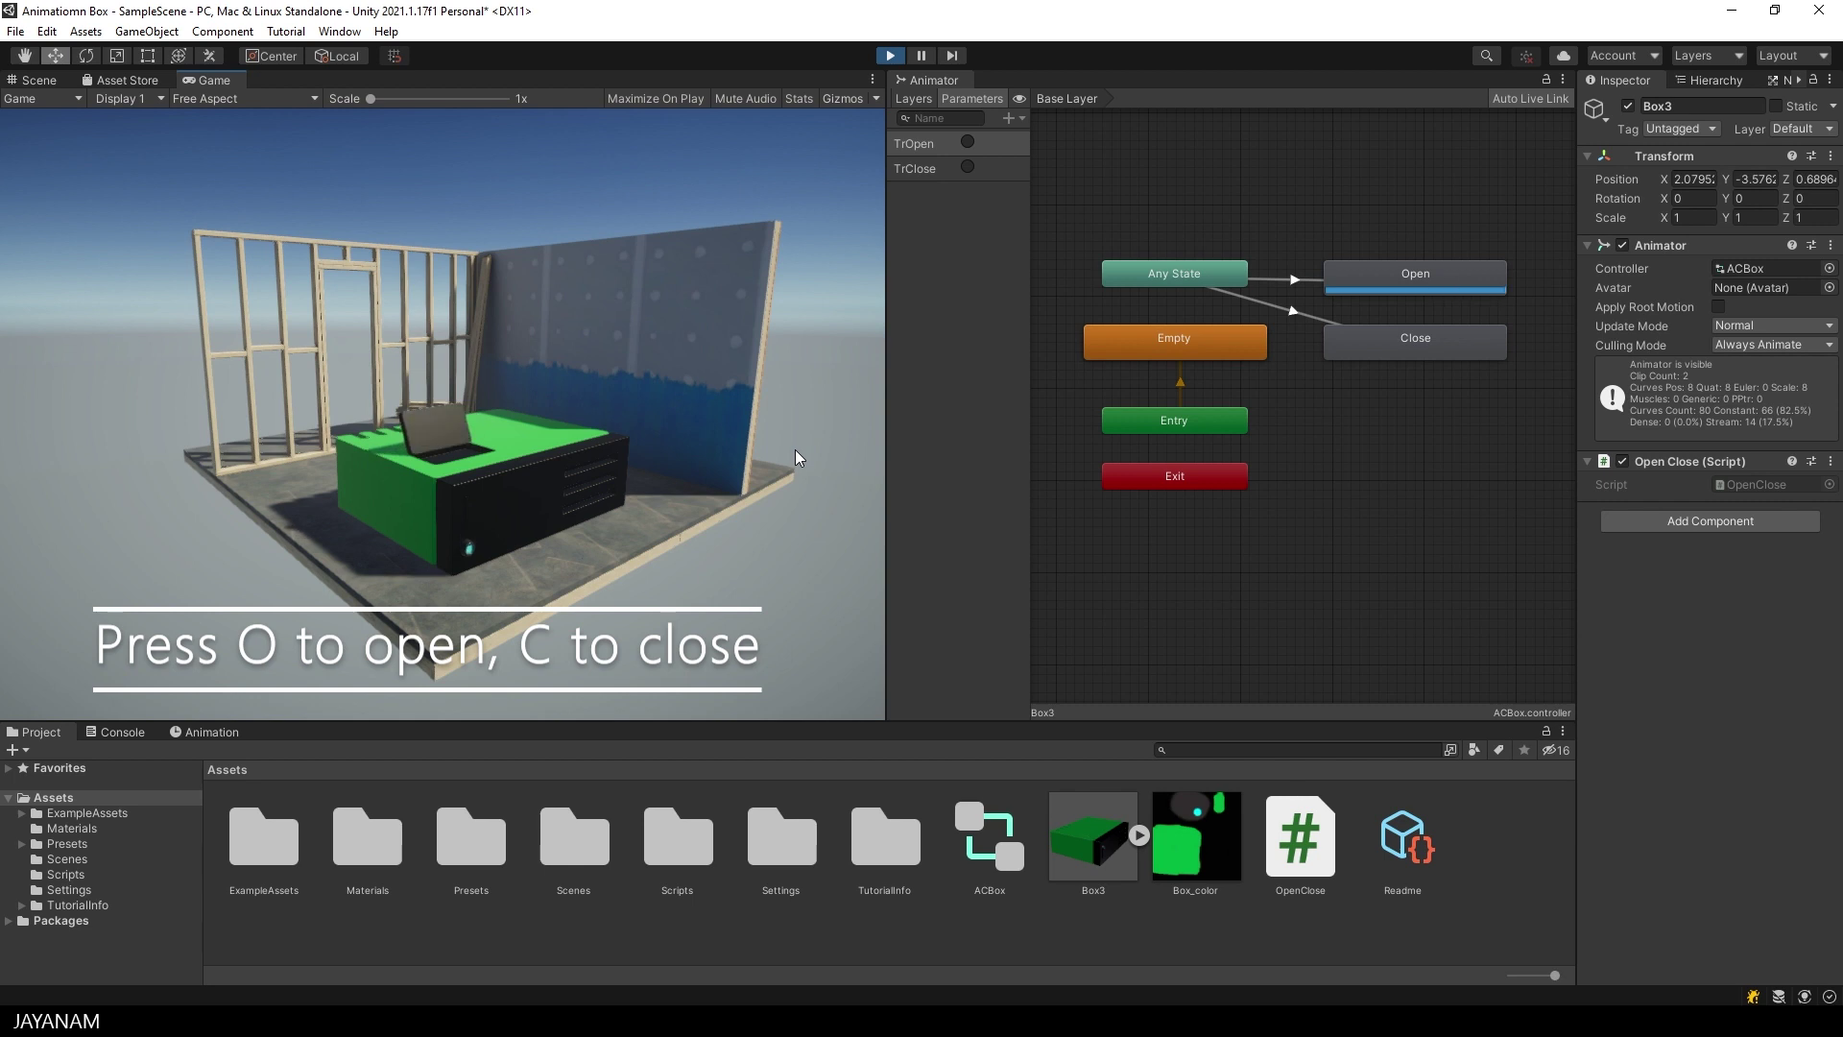
{"action": "key", "text": "c"}
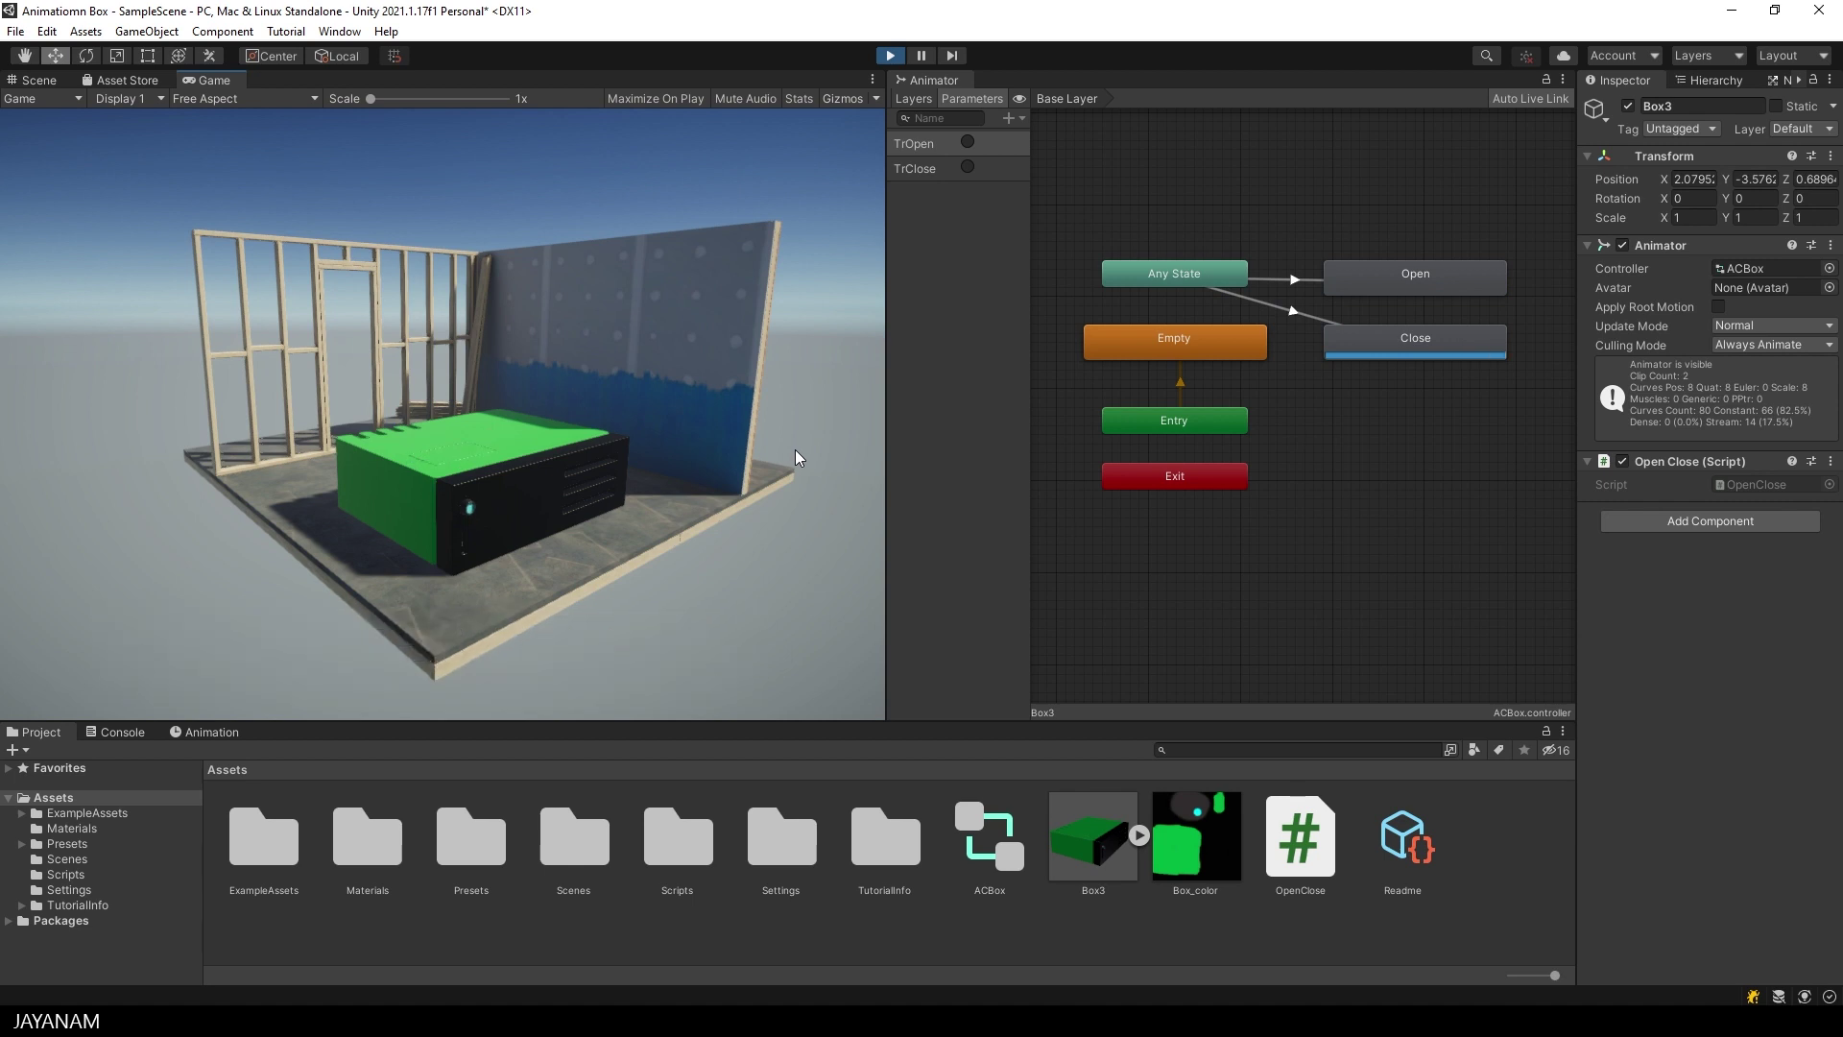
{"action": "key", "text": "o"}
{"action": "key", "text": "c"}
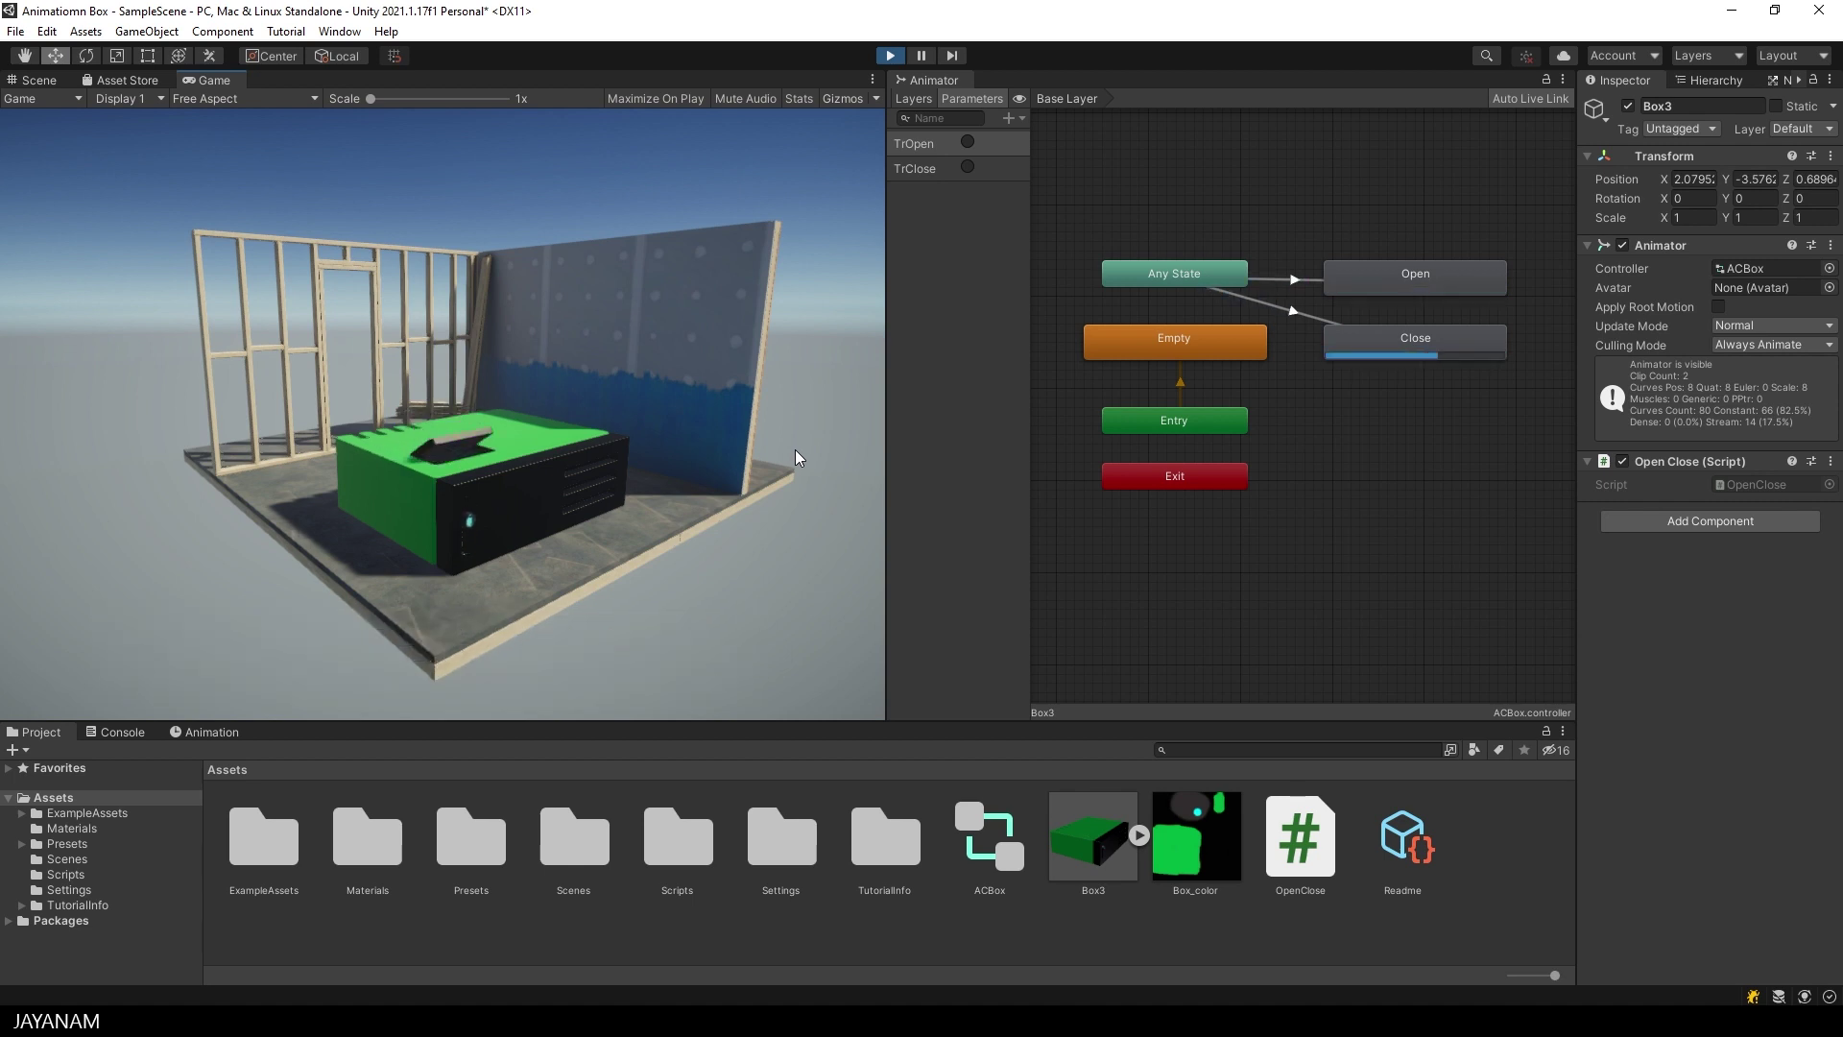
{"action": "key", "text": "o"}
{"action": "key", "text": "c"}
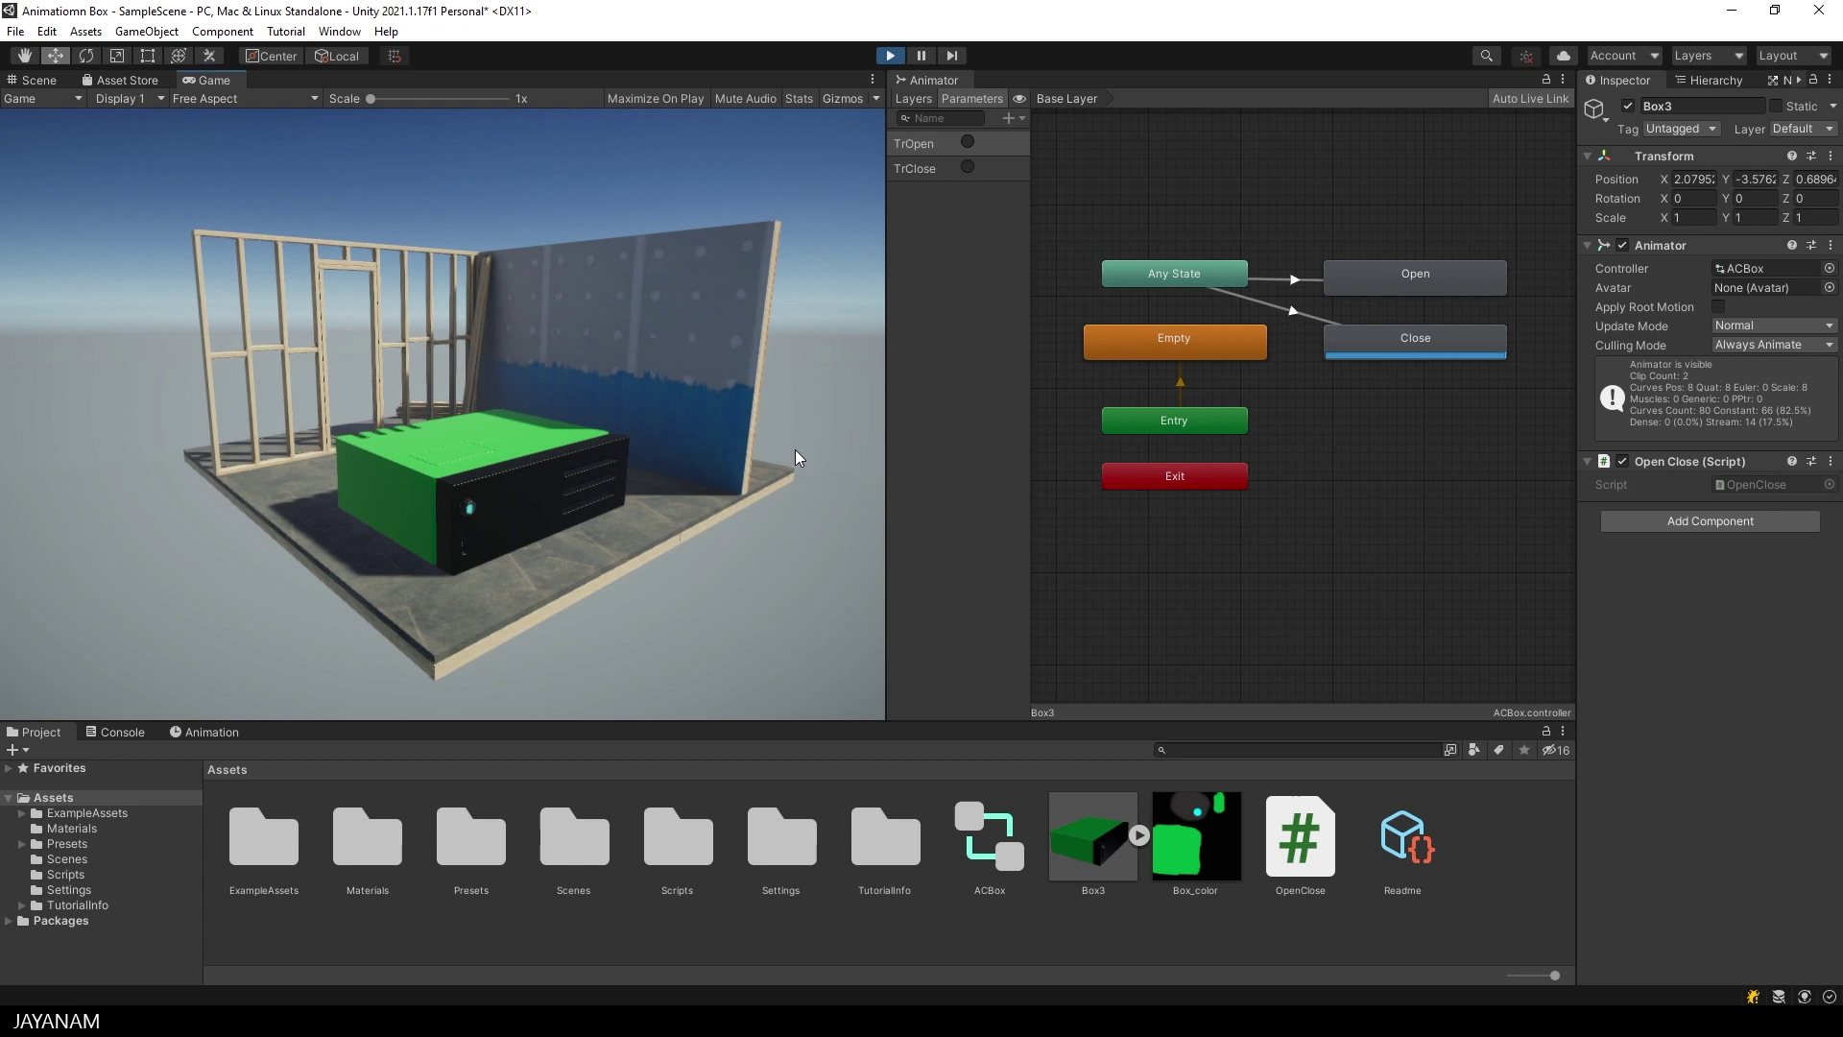